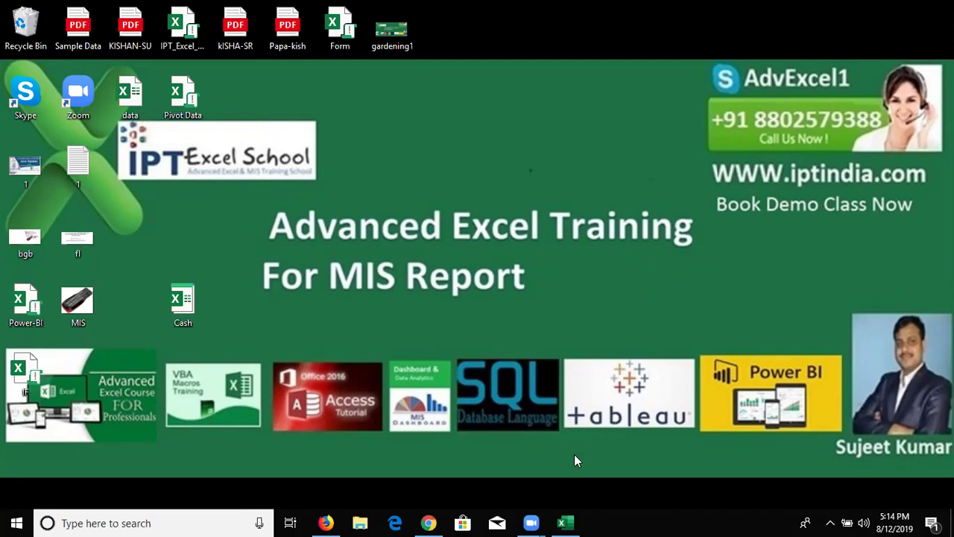
# Step: Restore the Book1 Excel window from the taskbar
pyautogui.click(567, 523)
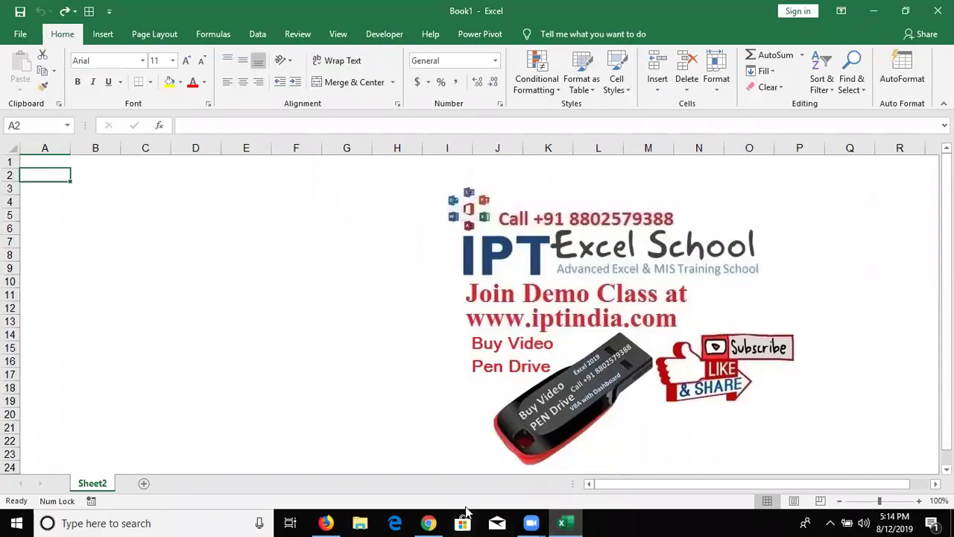
# Step: Enter the E.Code header in cell A4, replacing a mistaken Name entry
pyautogui.click(194, 309)
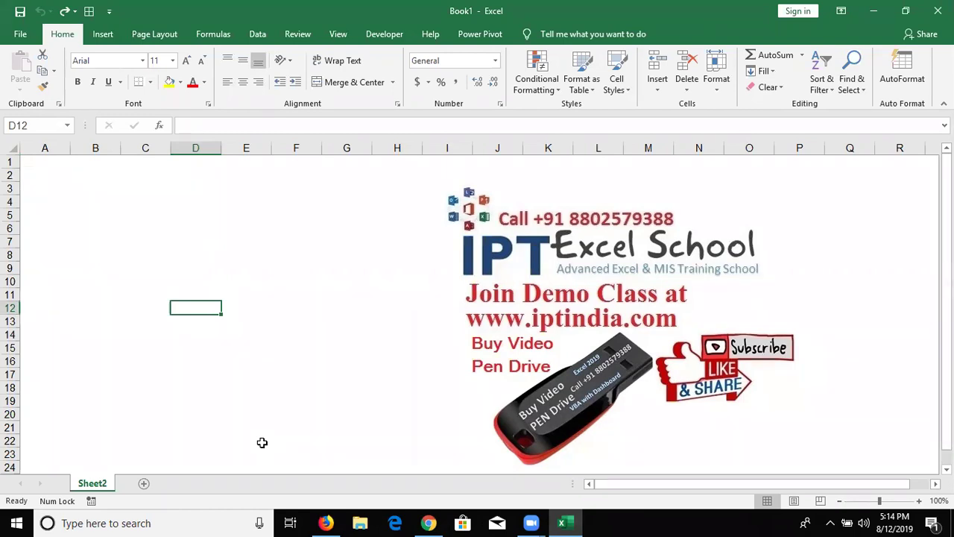
pyautogui.hotkey('ctrl', 'Up')
pyautogui.hotkey('ctrl', 'Left')
pyautogui.press('Down')
pyautogui.press('Up')
pyautogui.press('Down')
pyautogui.press('Down')
pyautogui.press('Down')
pyautogui.press('Down')
pyautogui.press('Up')
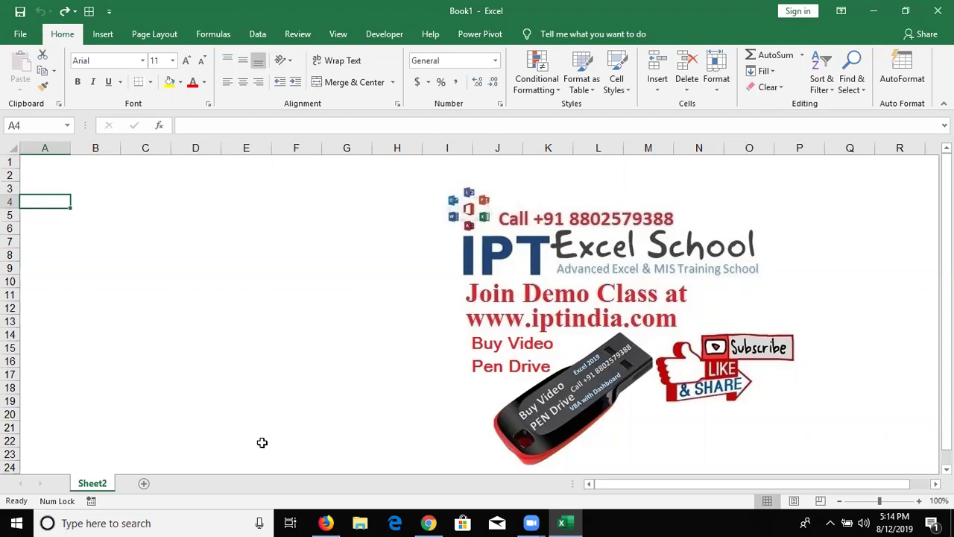
pyautogui.write('N')
pyautogui.press('BackSpace')
pyautogui.write('Na')
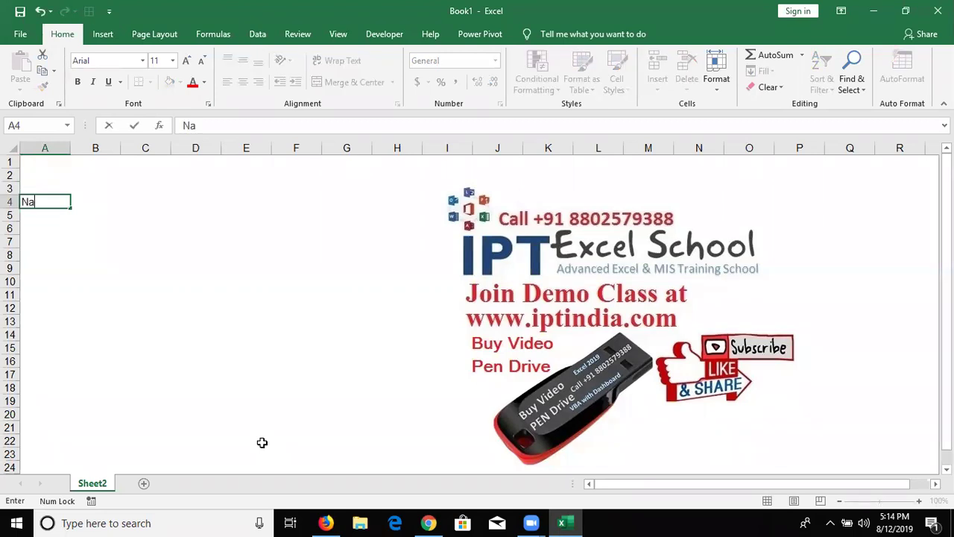
pyautogui.write('me')
pyautogui.press('Tab')
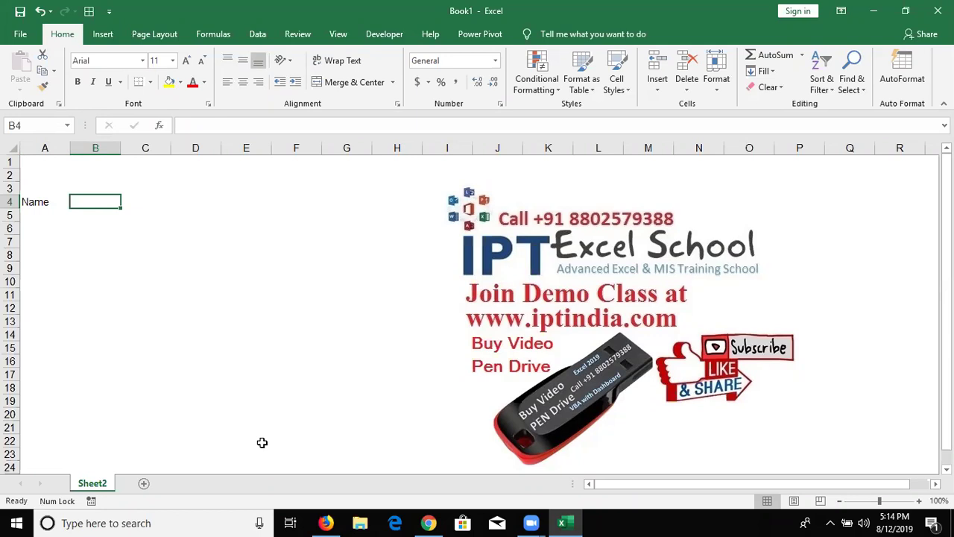
pyautogui.press('Left')
pyautogui.press('Delete')
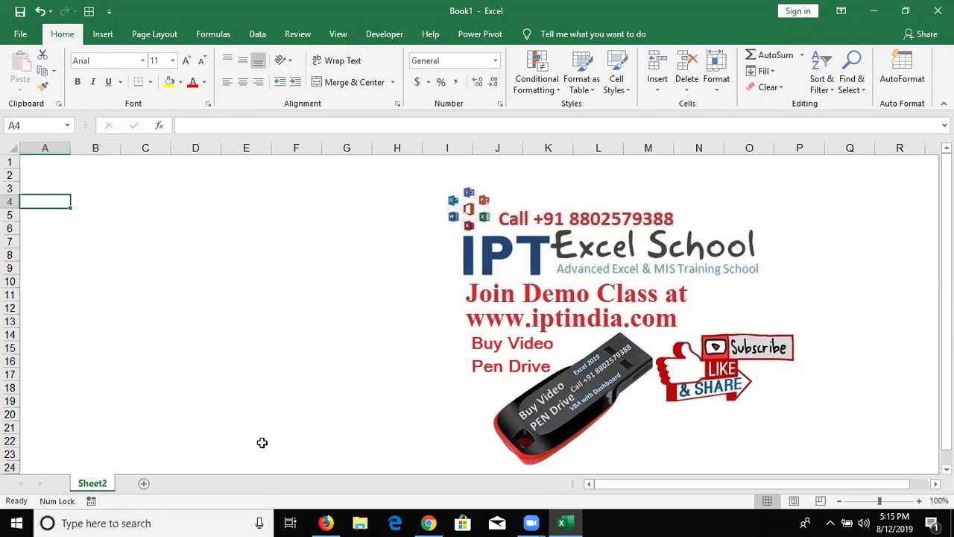
pyautogui.write('E.C')
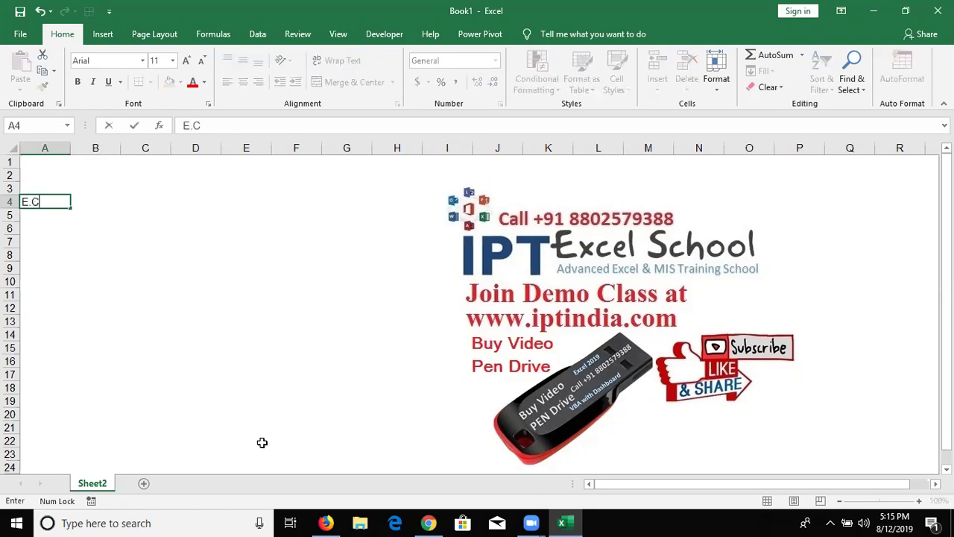
pyautogui.write('ode')
pyautogui.press('Tab')
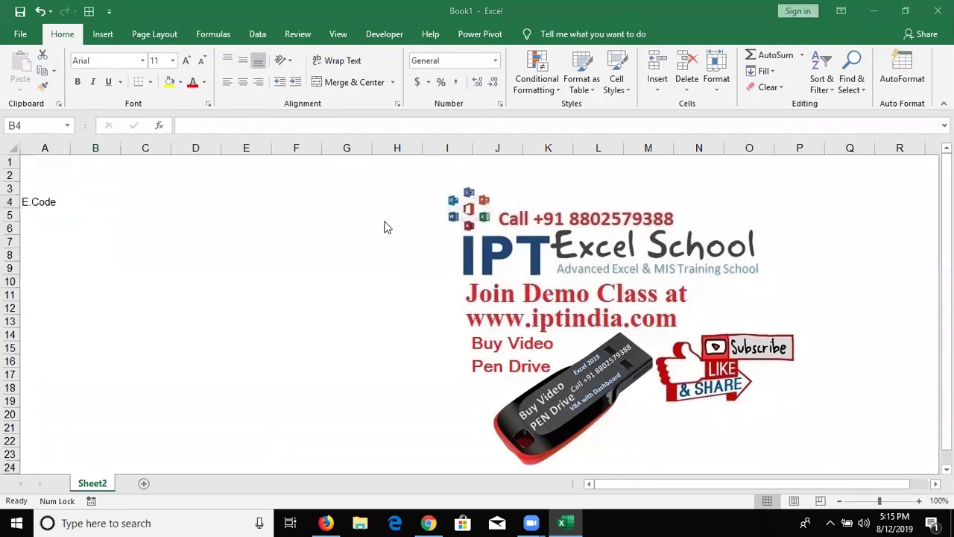
# Step: Add the Name header in B4 and DOJ in C4
pyautogui.click(117, 208)
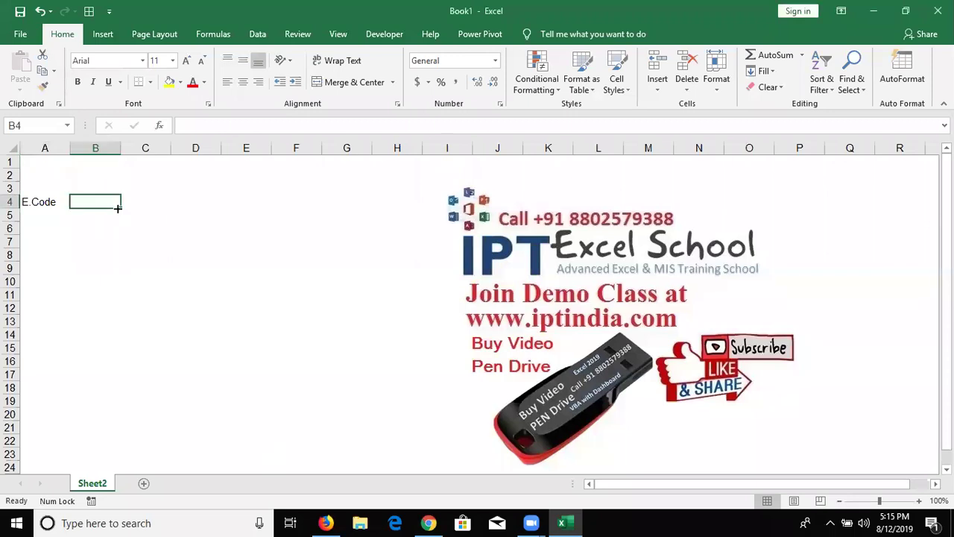
pyautogui.write('Name')
pyautogui.press('Tab')
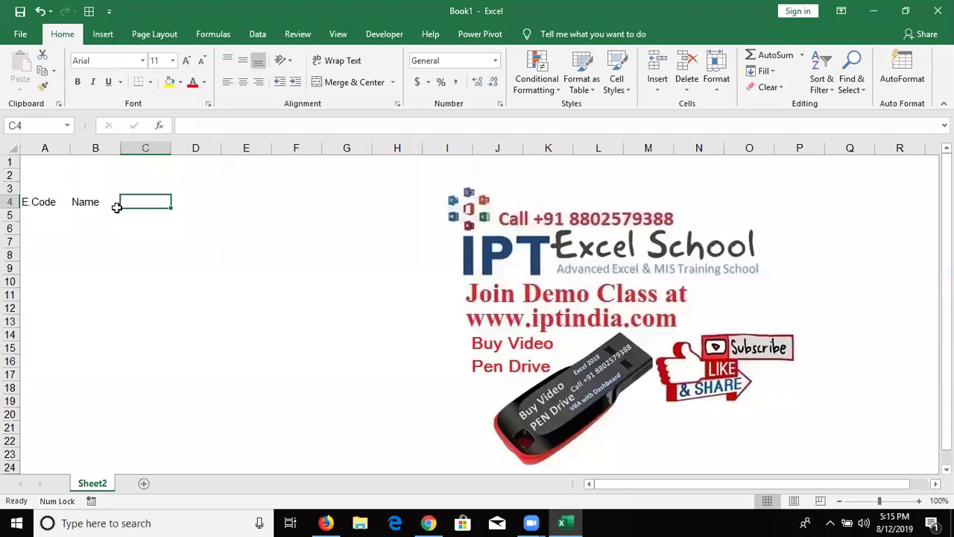
pyautogui.write('DOJ')
pyautogui.press('Return')
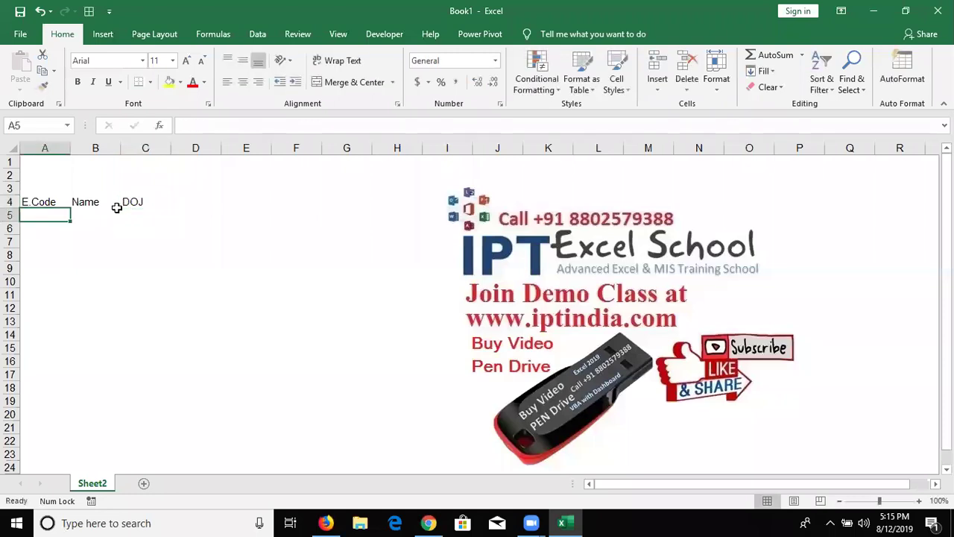
pyautogui.press('Up')
pyautogui.press('Right')
pyautogui.press('Right')
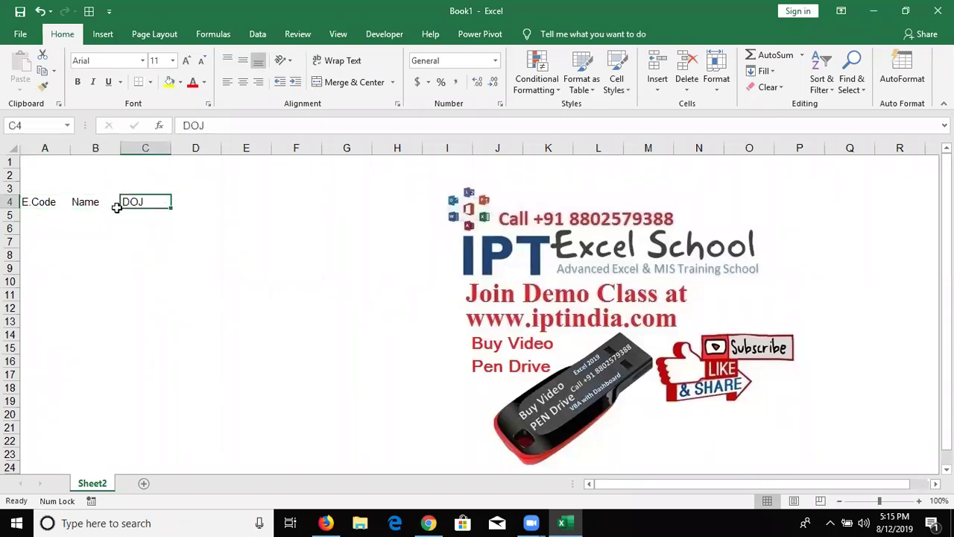
pyautogui.press('Right')
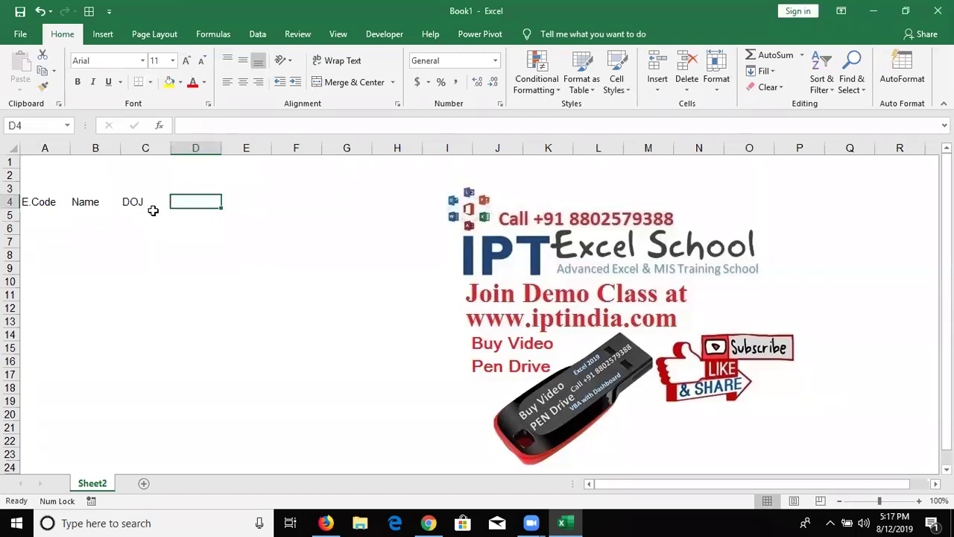
# Step: Enter 8/1 in D4 so the date row starts at 1-Aug
pyautogui.write('8/1')
pyautogui.press('Return')
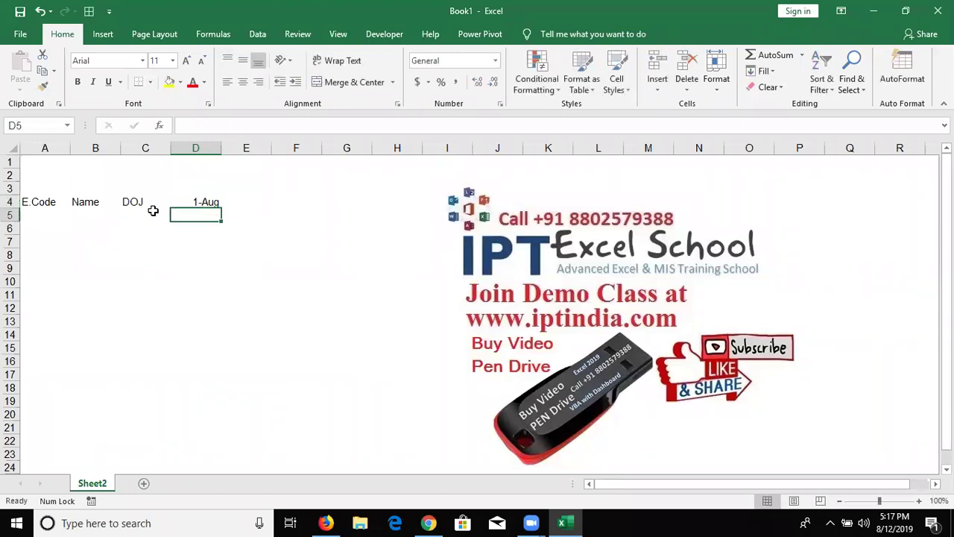
pyautogui.press('Up')
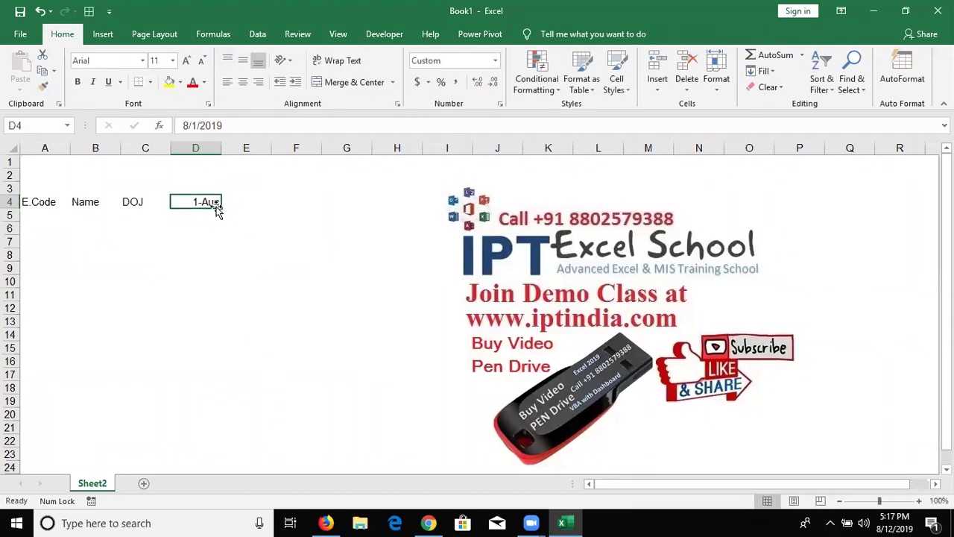
pyautogui.moveTo(222, 208); pyautogui.dragTo(795, 200)
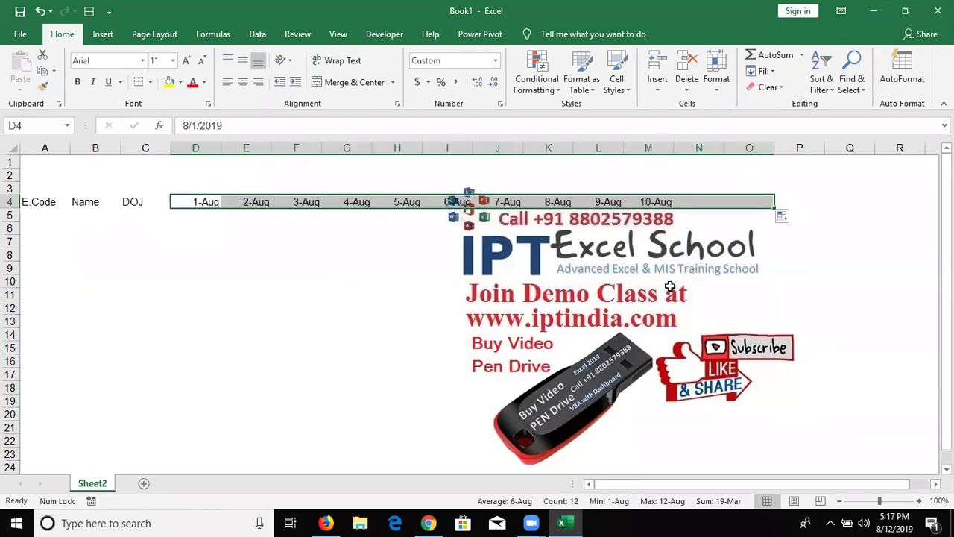
pyautogui.click(198, 203)
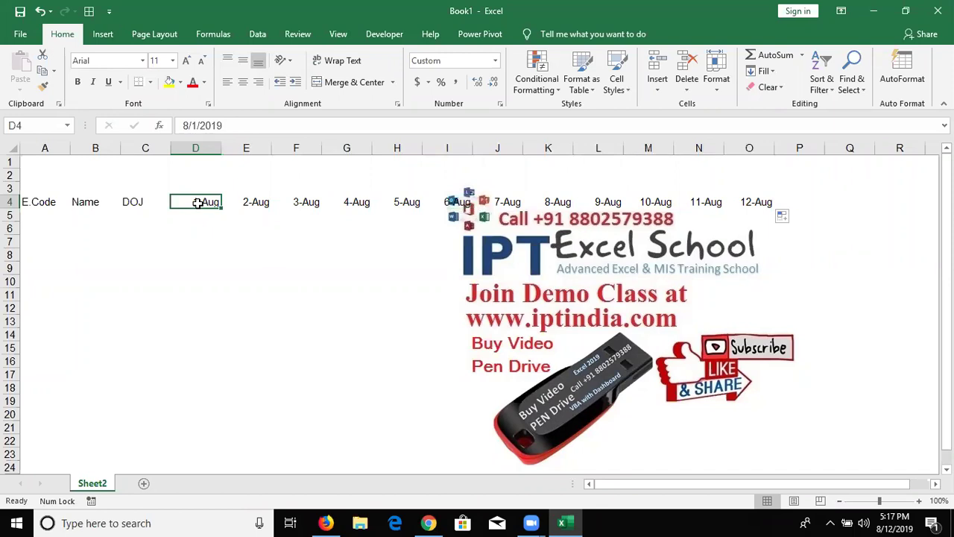
pyautogui.hotkey('ctrl', 'z')
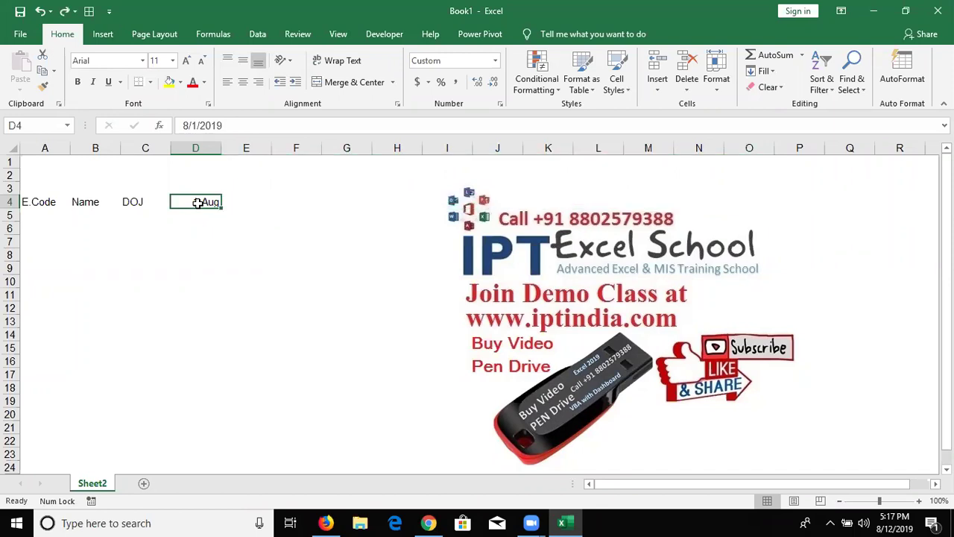
# Step: Enter the next-day formula =D4+1 in E4 and copy it
pyautogui.press('Right')
pyautogui.write('=')
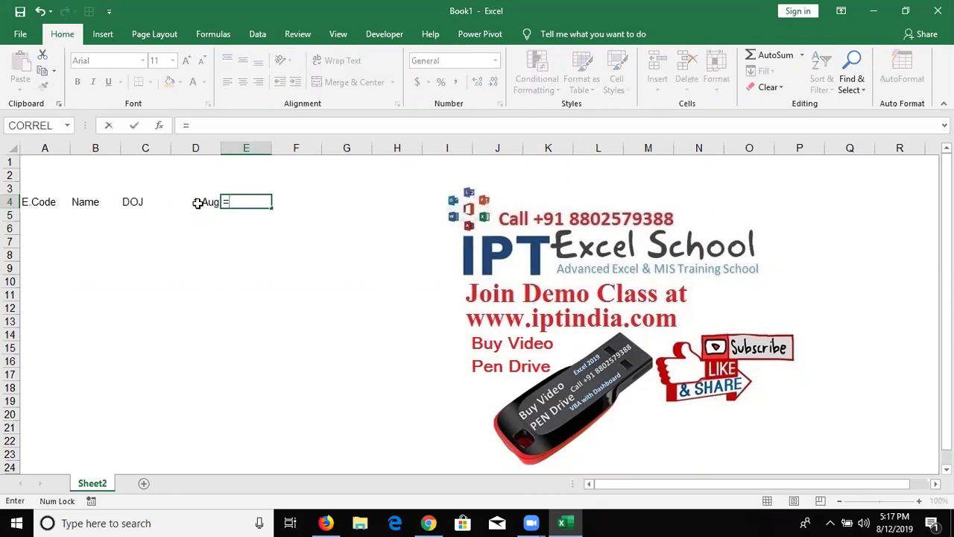
pyautogui.click(197, 203)
pyautogui.write('+1')
pyautogui.press('Return')
pyautogui.press('Up')
pyautogui.hotkey('ctrl', 'c')
# Step: Paste the next-day formula across F4:AH4 so the dates reach 31-Aug
pyautogui.press('Right')
pyautogui.hotkey('shift', 'Right')
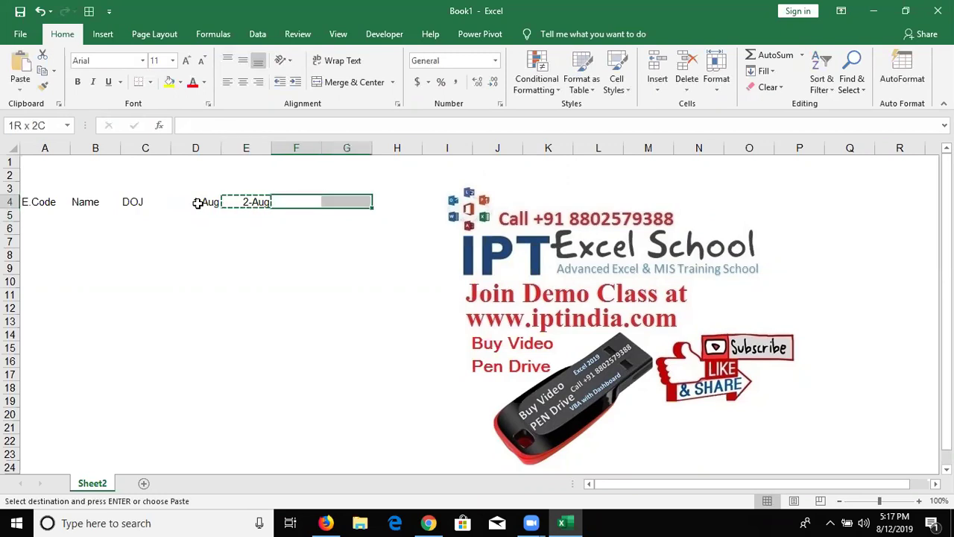
pyautogui.hotkey('shift', 'Right')
pyautogui.hotkey('shift', 'Right')
pyautogui.hotkey('shift', 'Right')
pyautogui.hotkey('shift', 'Right')
pyautogui.hotkey('shift', 'Right')
pyautogui.hotkey('shift', 'Right')
pyautogui.hotkey('shift', 'Right')
pyautogui.hotkey('shift', 'Right')
pyautogui.hotkey('shift', 'Right')
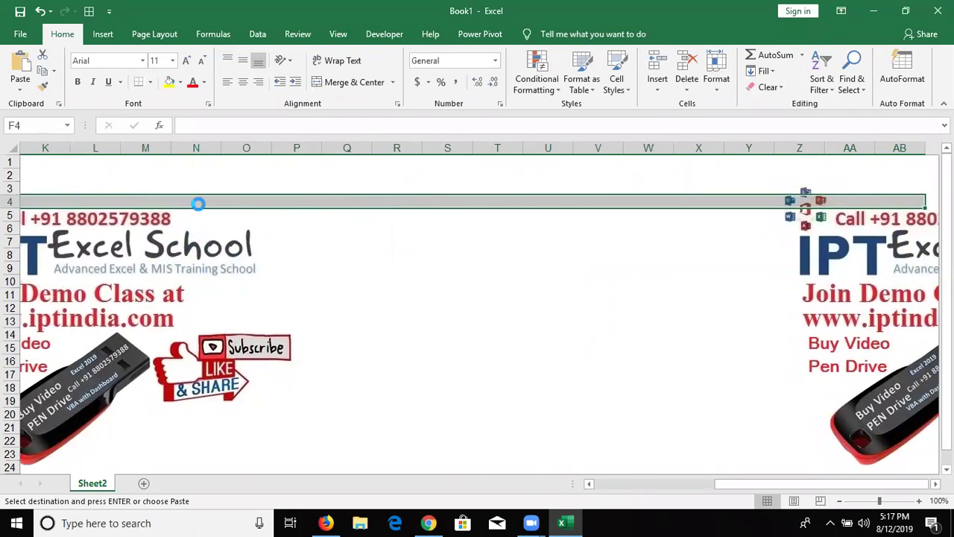
pyautogui.hotkey('ctrl', 'v')
pyautogui.hotkey('ctrl', 'Right')
pyautogui.hotkey('shift', 'Right')
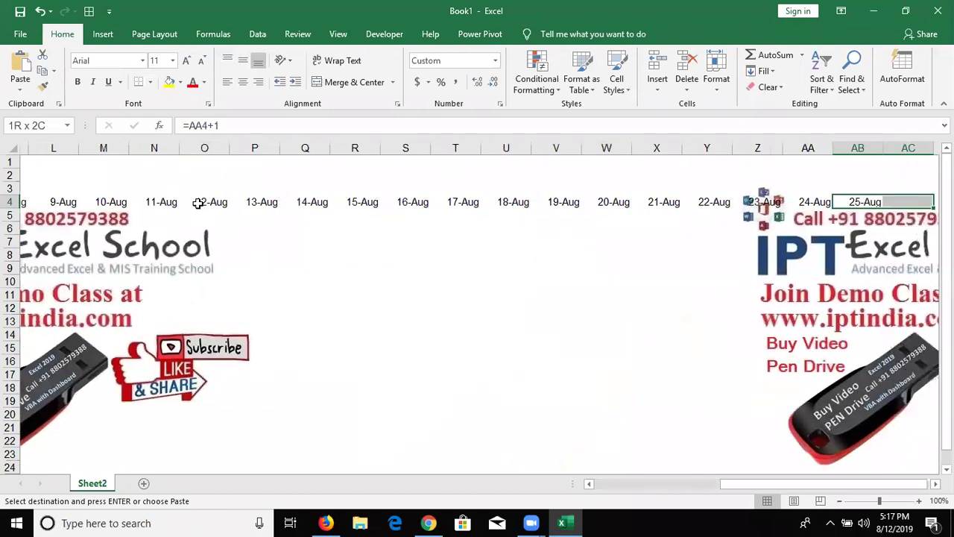
pyautogui.hotkey('shift', 'Right')
pyautogui.hotkey('shift', 'Right')
pyautogui.hotkey('shift', 'Right')
pyautogui.press('Return')
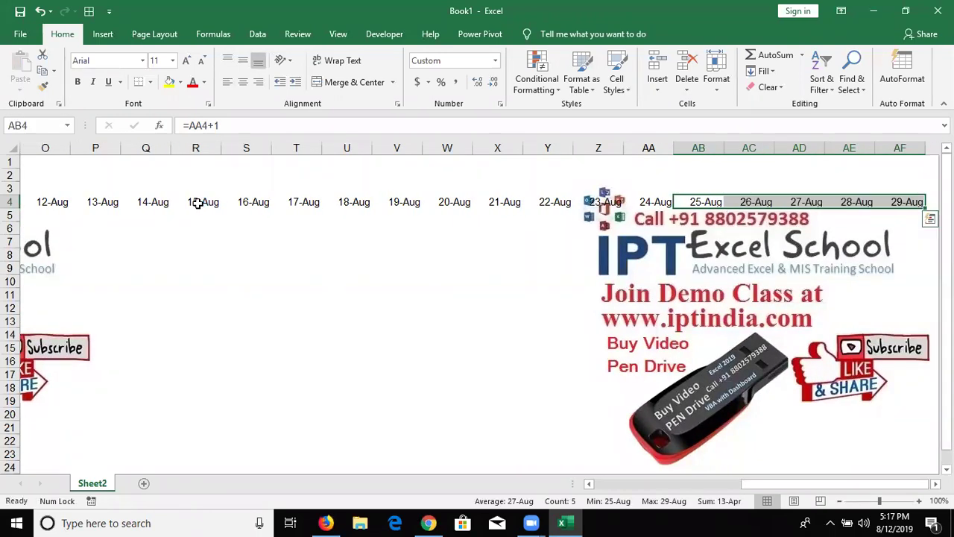
pyautogui.hotkey('ctrl', 'Right')
pyautogui.hotkey('ctrl', 'Right')
pyautogui.hotkey('ctrl', 'Left')
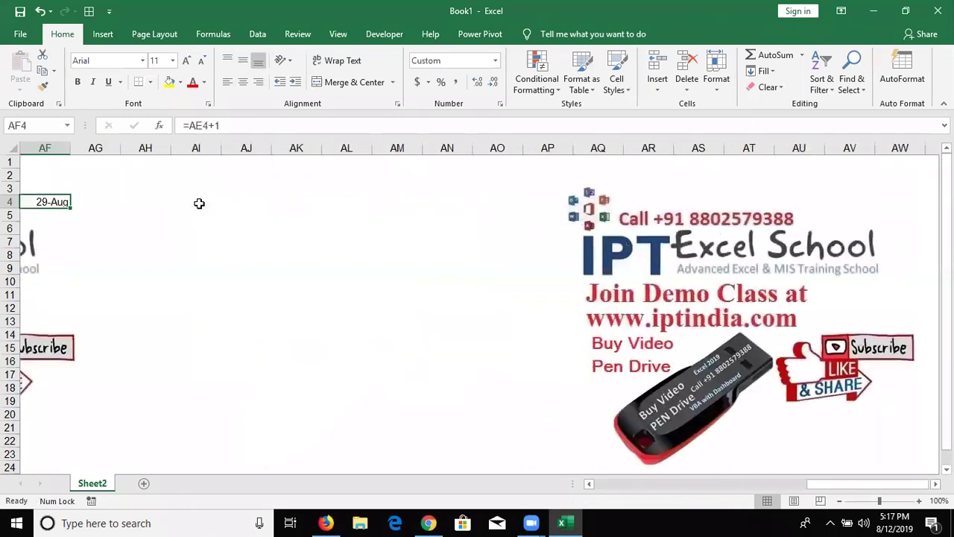
pyautogui.hotkey('shift', 'Right')
pyautogui.hotkey('shift', 'Right')
pyautogui.press('Return')
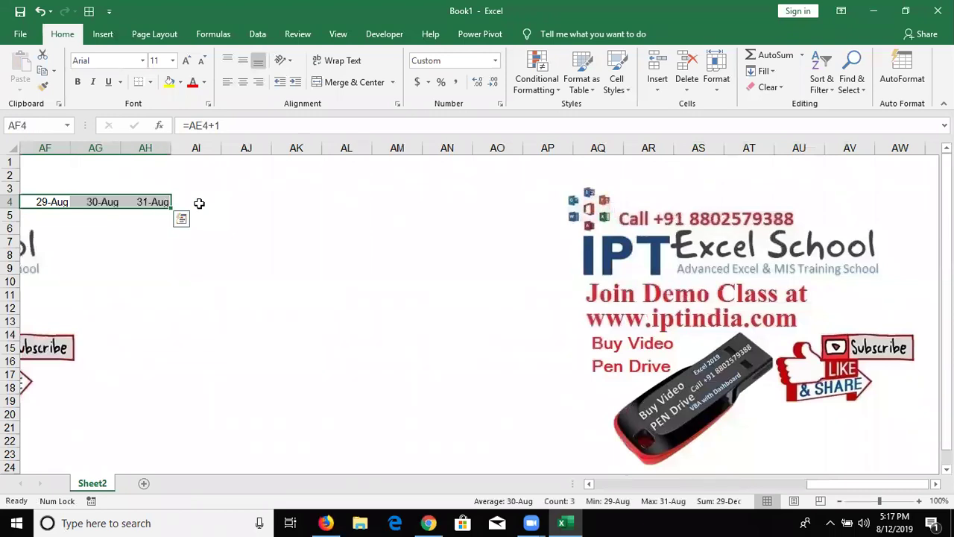
pyautogui.press('Home')
# Step: Change the D4 start date to 6/1 after trying and undoing 9/1
pyautogui.click(199, 202)
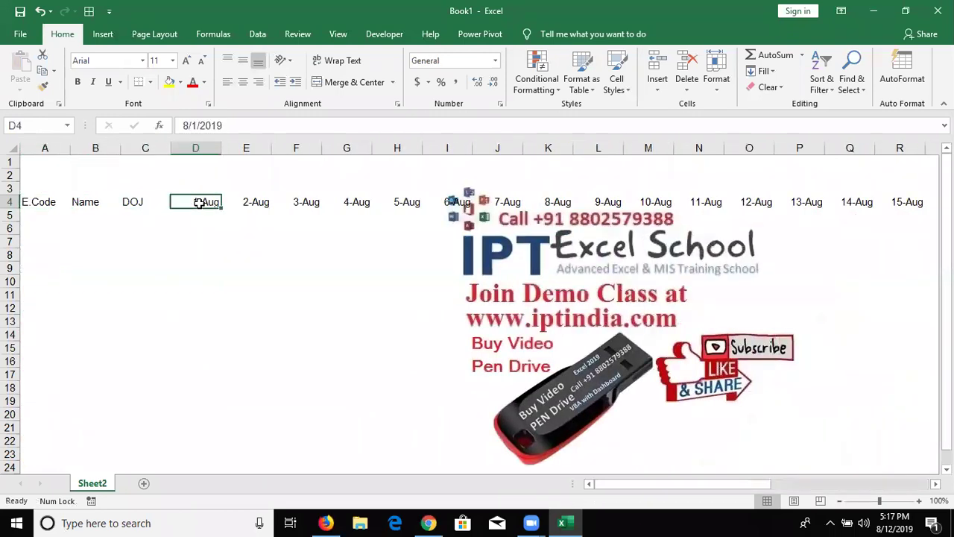
pyautogui.write('9/1')
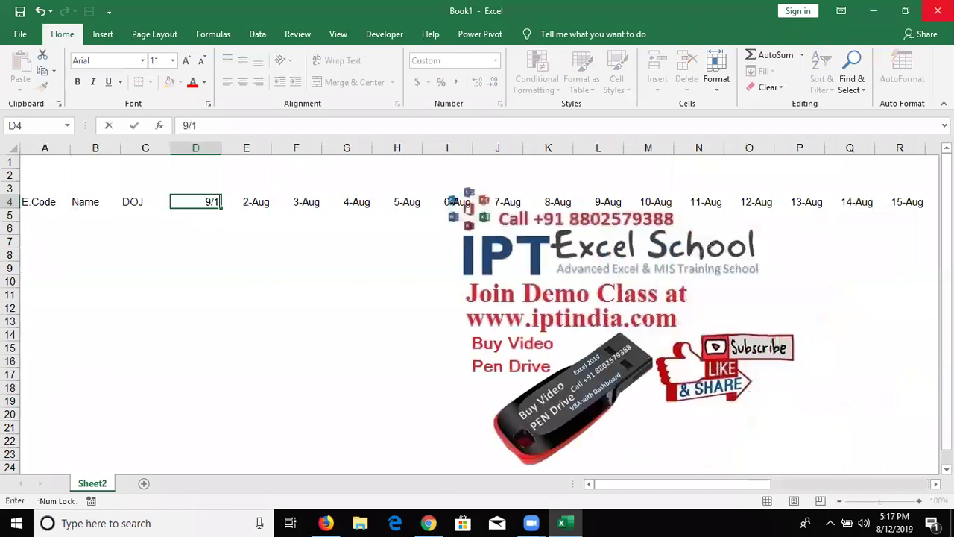
pyautogui.press('Return')
pyautogui.click(195, 202)
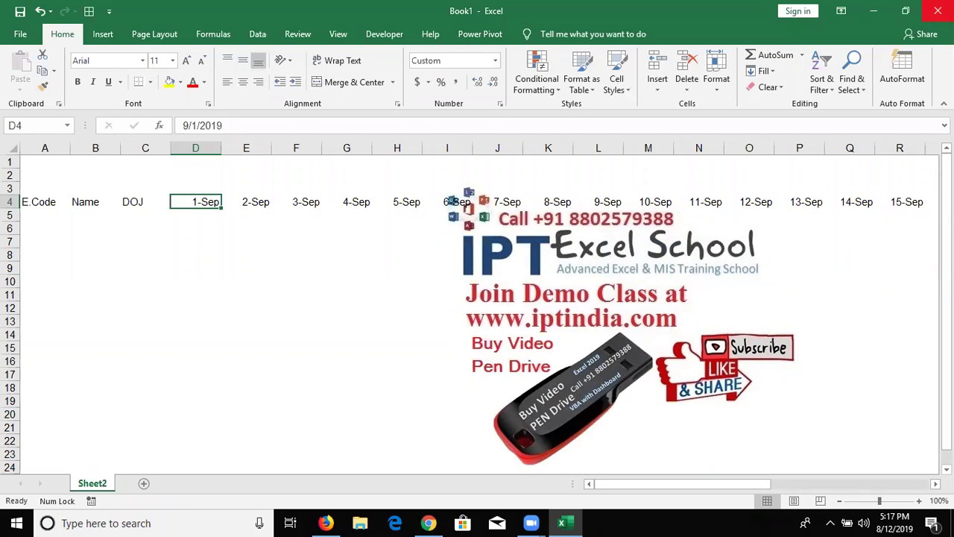
pyautogui.hotkey('ctrl', 'z')
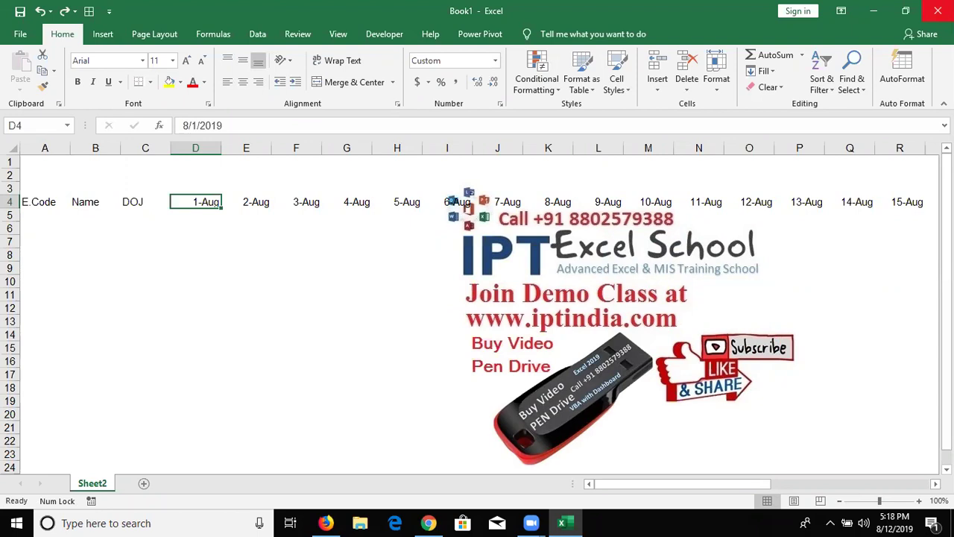
pyautogui.write('6/1')
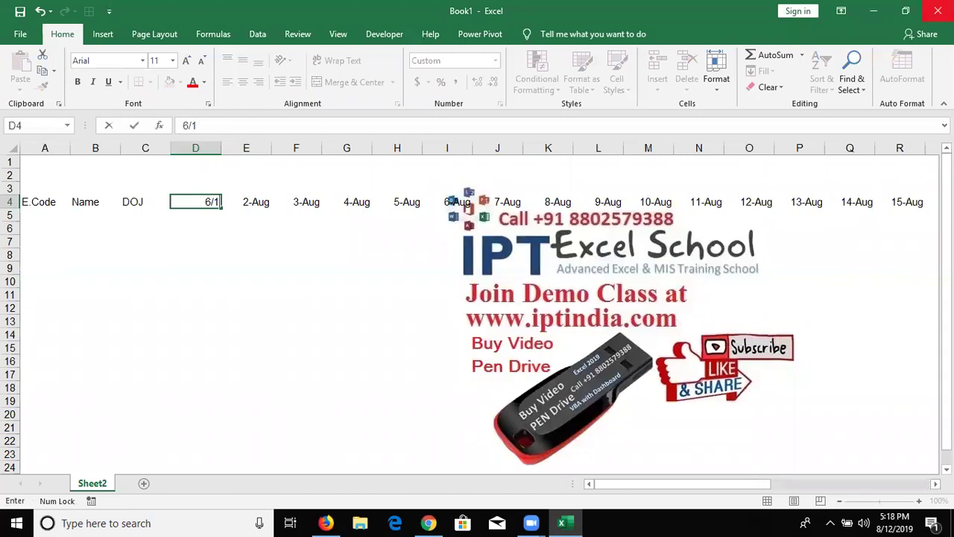
pyautogui.press('Return')
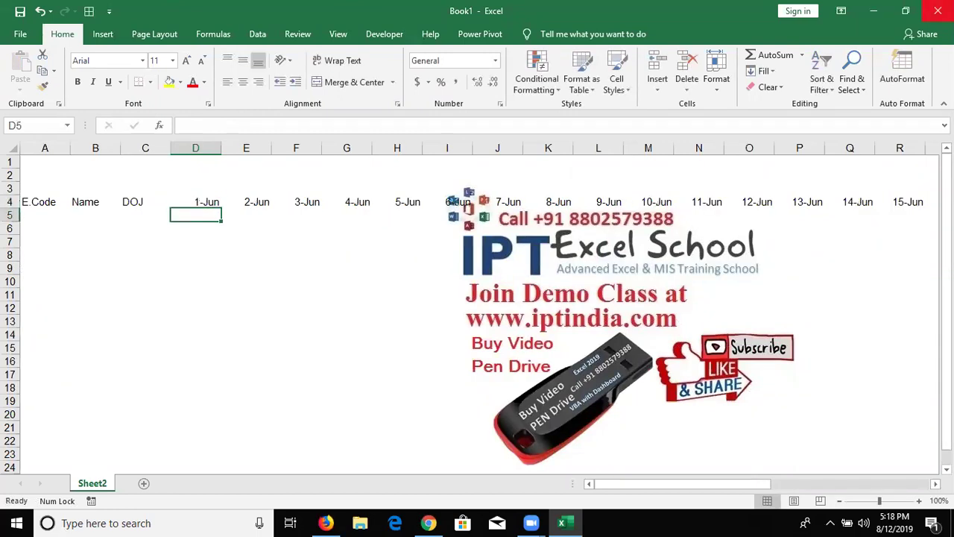
pyautogui.click(195, 201)
pyautogui.click(246, 201)
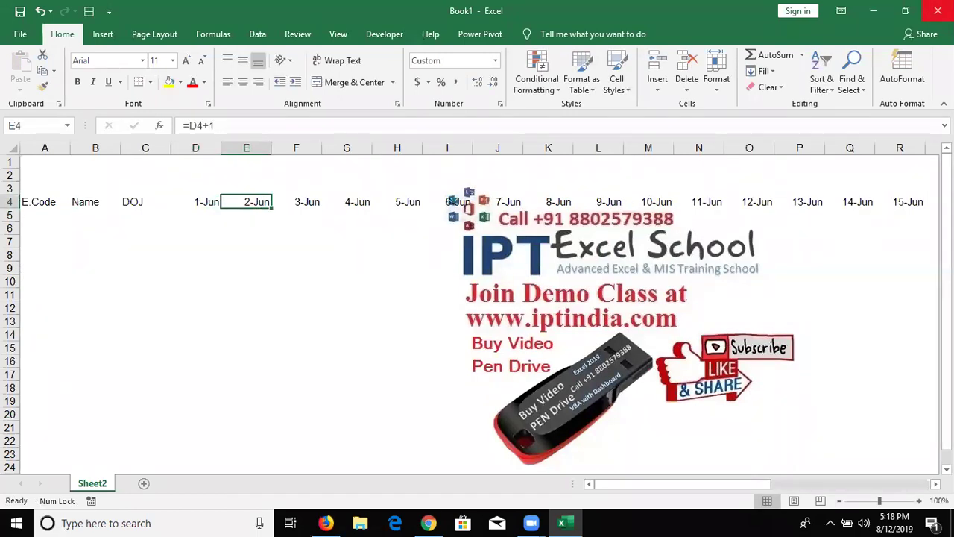
# Step: Test 8/16 as the start date, then undo to restore 1-Jun and review the row
pyautogui.click(196, 201)
pyautogui.write('8/16')
pyautogui.press('Return')
pyautogui.press('Up')
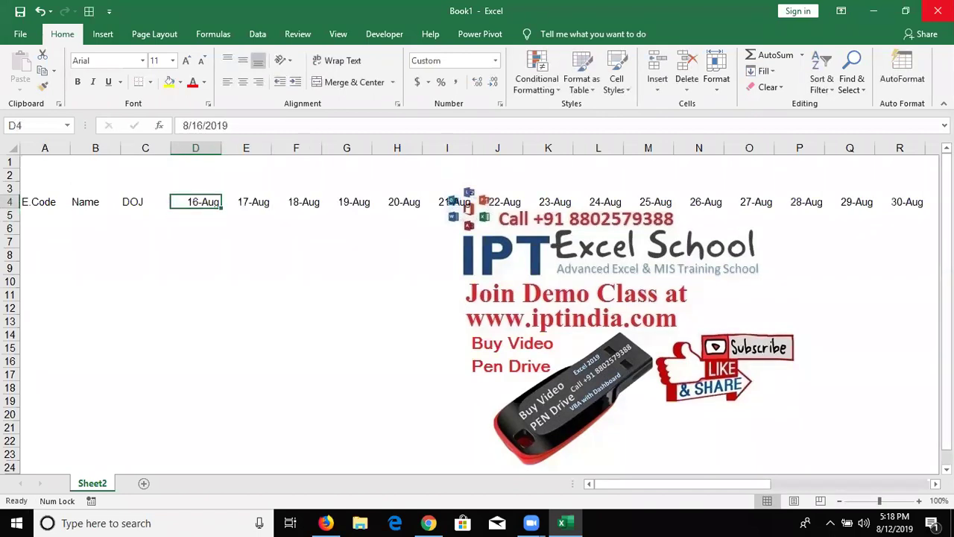
pyautogui.hotkey('ctrl', 'Right')
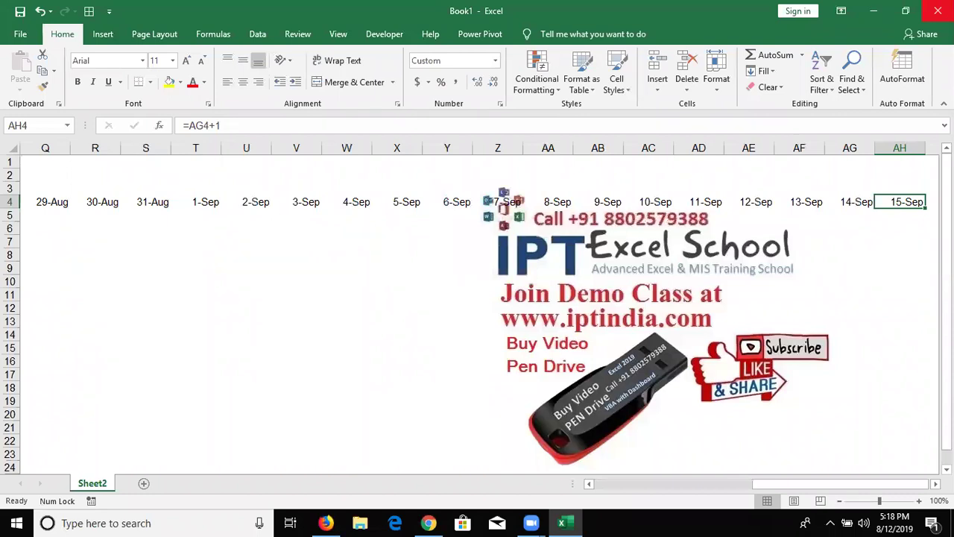
pyautogui.hotkey('ctrl', 'Left')
pyautogui.hotkey('ctrl', 'z')
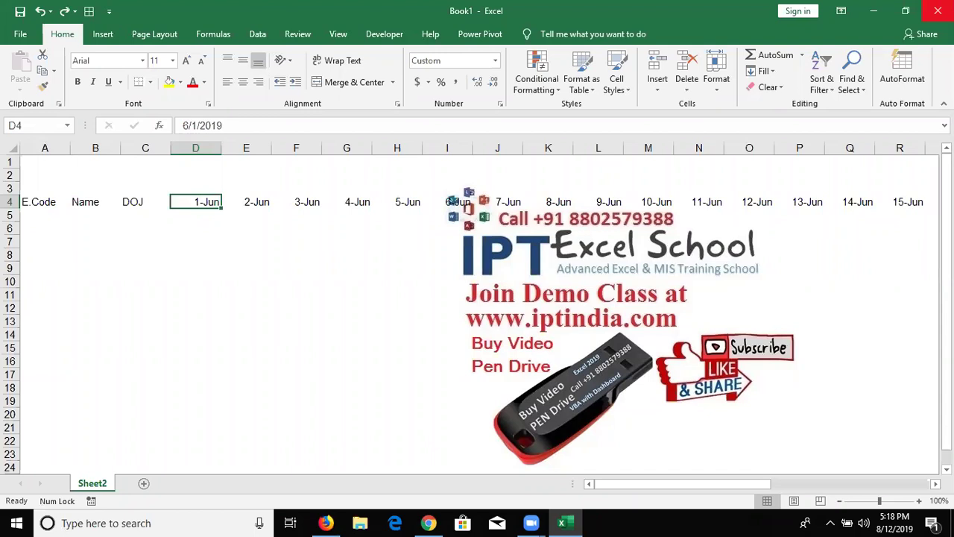
pyautogui.press('Right')
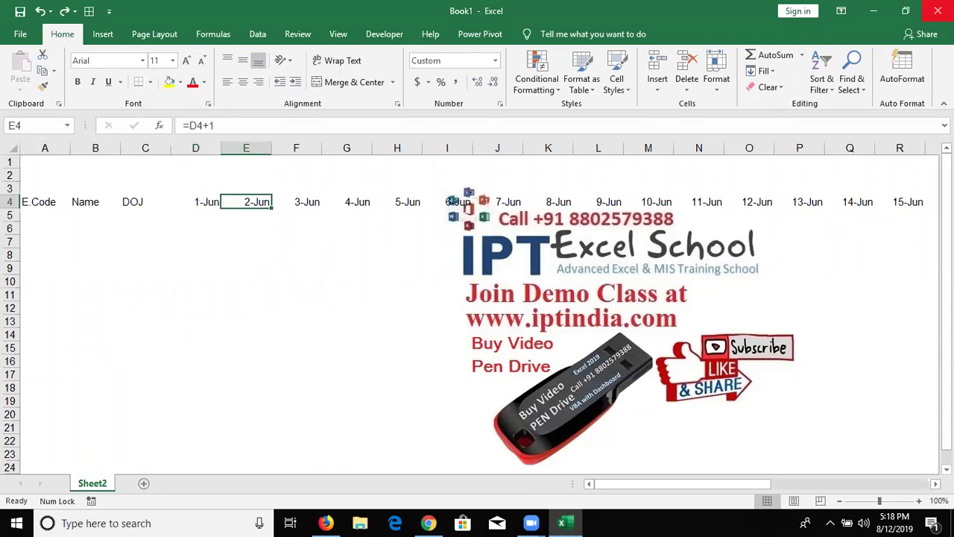
pyautogui.hotkey('ctrl', 'Right')
pyautogui.hotkey('ctrl', 'Left')
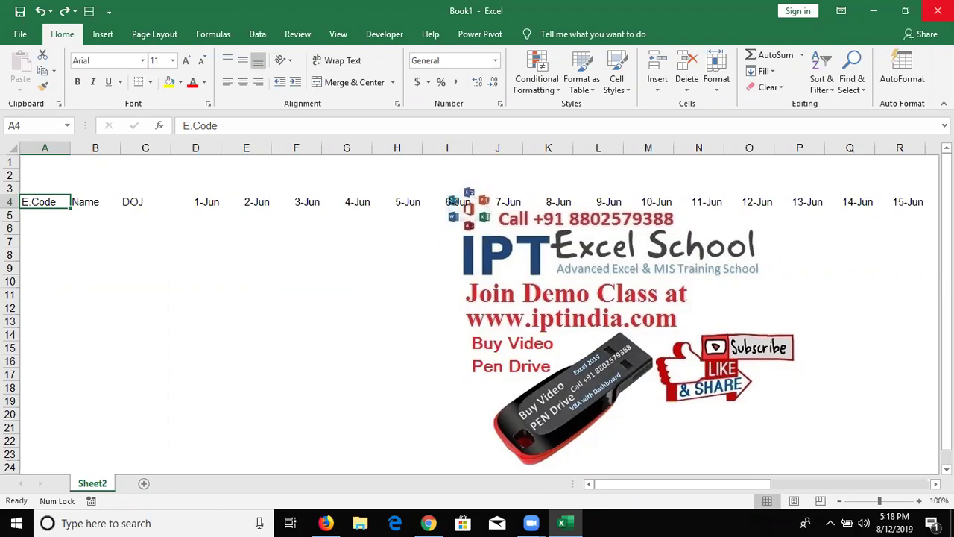
# Step: Enter =TEXT(D4,"DDD") in D3 to show the weekday of the first date
pyautogui.press('Up')
pyautogui.press('Right')
pyautogui.press('Right')
pyautogui.press('Right')
pyautogui.press('Right')
pyautogui.press('Down')
pyautogui.press('Up')
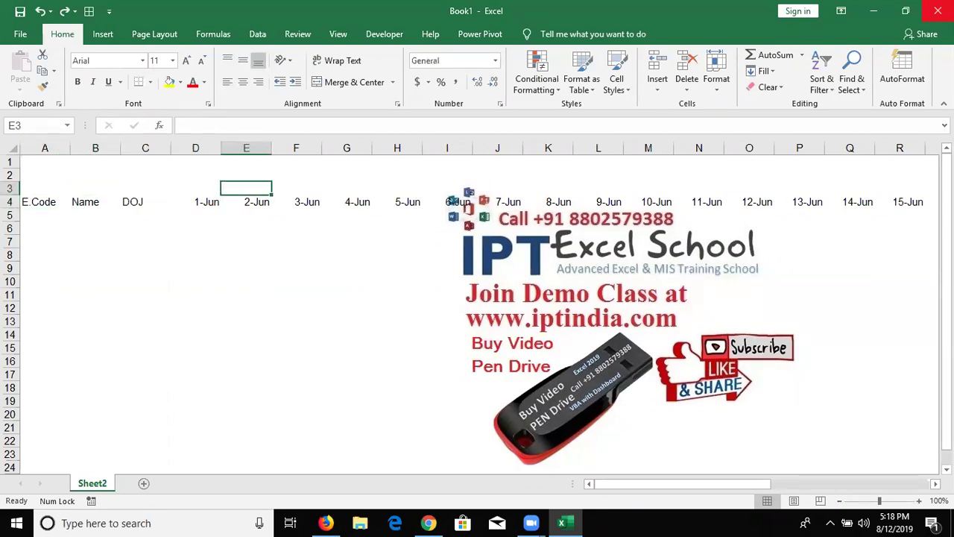
pyautogui.press('Left')
pyautogui.write('=te')
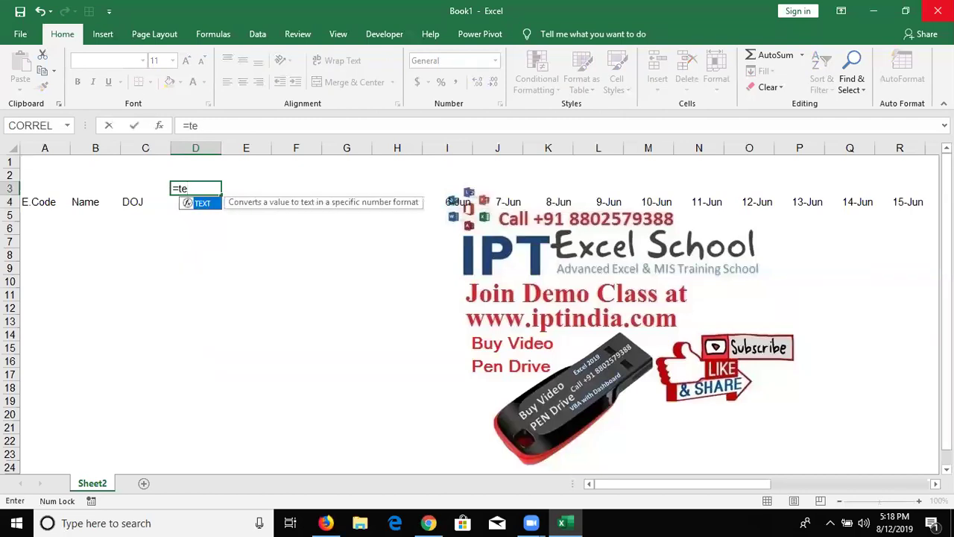
pyautogui.press('Tab')
pyautogui.press('Down')
pyautogui.write(',')
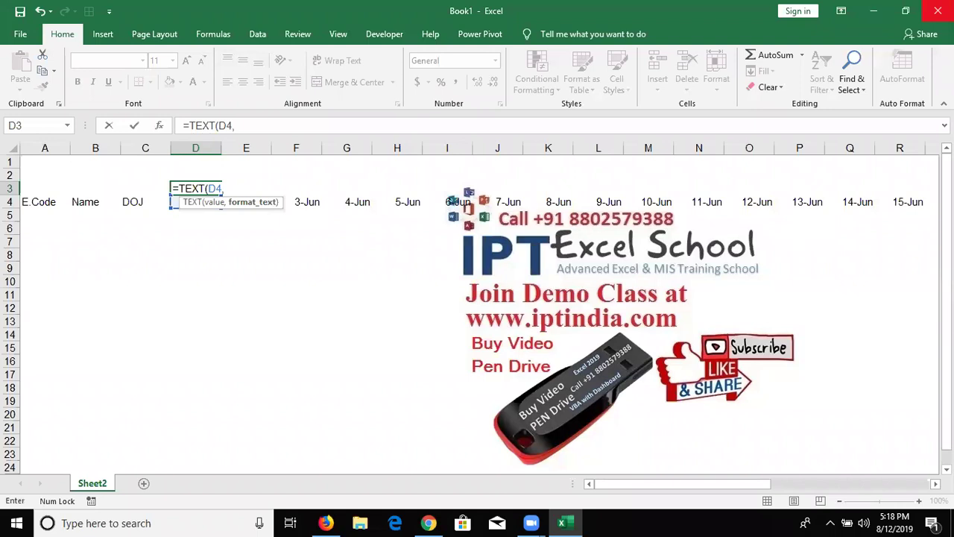
pyautogui.write('"DDD")')
pyautogui.press('Return')
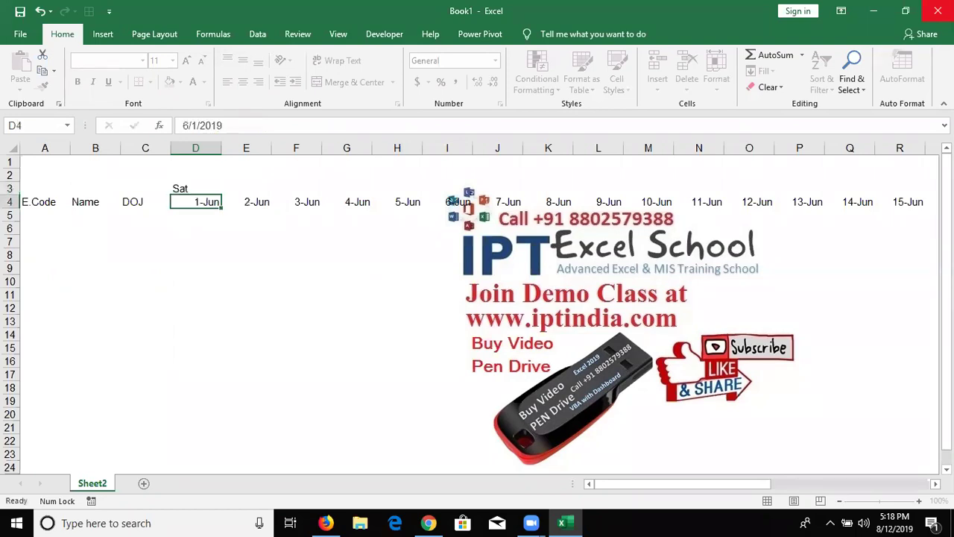
# Step: Fill the weekday formula across D3:AH3 with Ctrl+R
pyautogui.press('Up')
pyautogui.press('Down')
pyautogui.hotkey('ctrl', 'Right')
pyautogui.press('Up')
pyautogui.hotkey('ctrl', 'shift', 'Left')
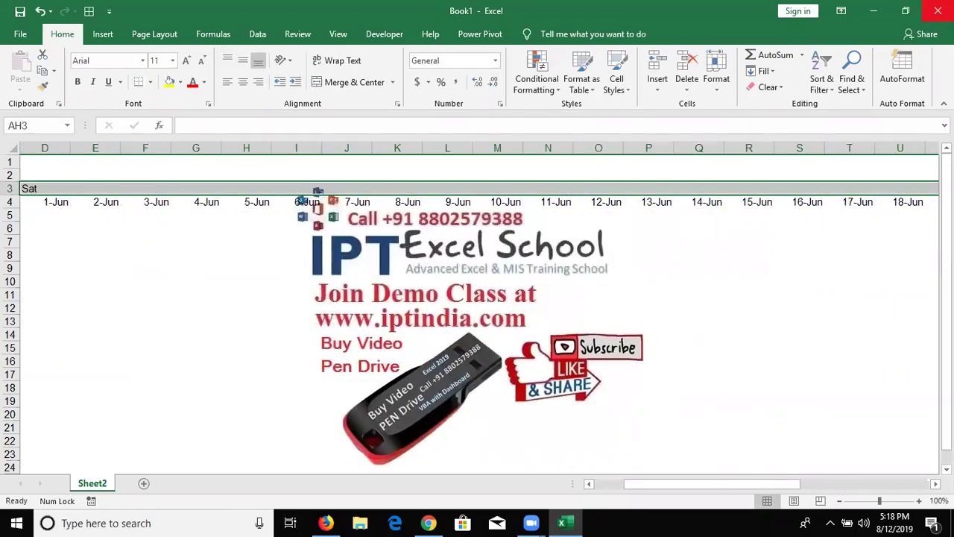
pyautogui.hotkey('ctrl', 'r')
pyautogui.hotkey('ctrl', 'Left')
pyautogui.press('Down')
pyautogui.press('Left')
pyautogui.press('Left')
# Step: Set D4 back to 8/1 so dates run 1-Aug to 31-Aug
pyautogui.click(145, 201)
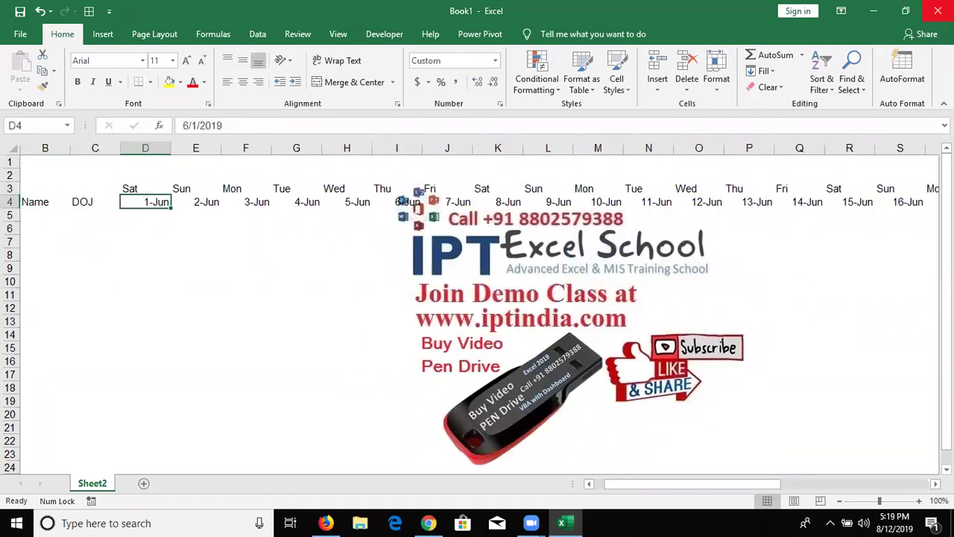
pyautogui.write('8/1')
pyautogui.press('Return')
pyautogui.press('Up')
pyautogui.hotkey('ctrl', 'Right')
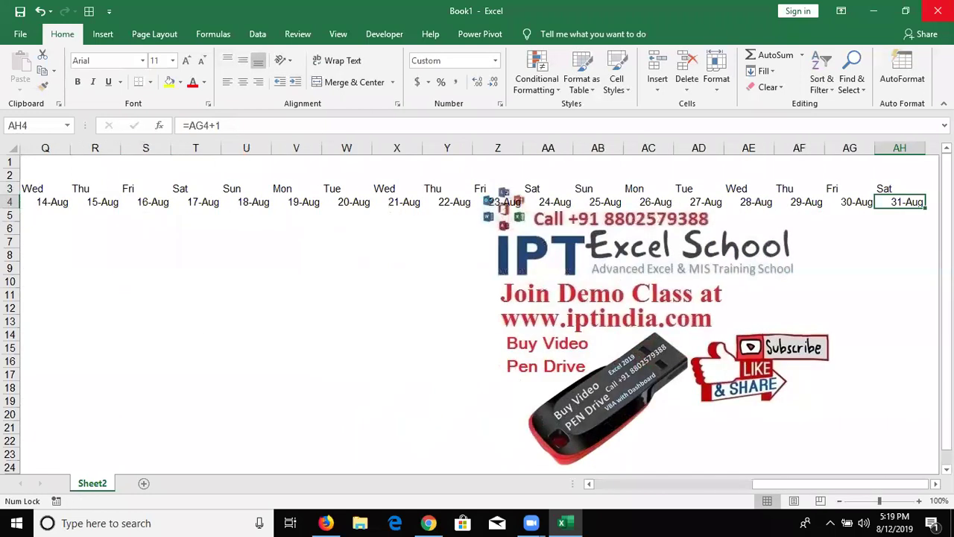
pyautogui.hotkey('ctrl', 'Left')
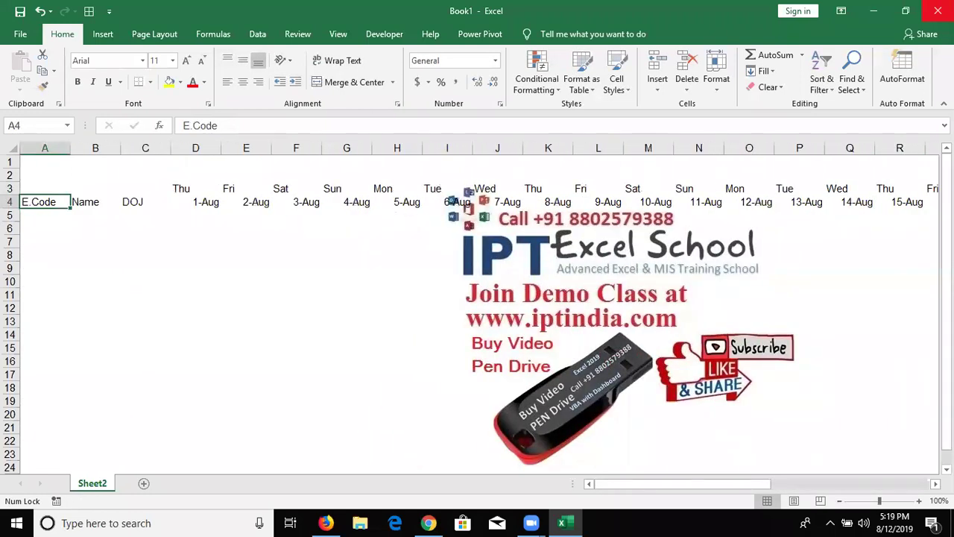
pyautogui.press('Right')
pyautogui.press('Right')
pyautogui.press('Right')
pyautogui.press('Right')
pyautogui.press('Right')
pyautogui.press('Right')
pyautogui.press('Right')
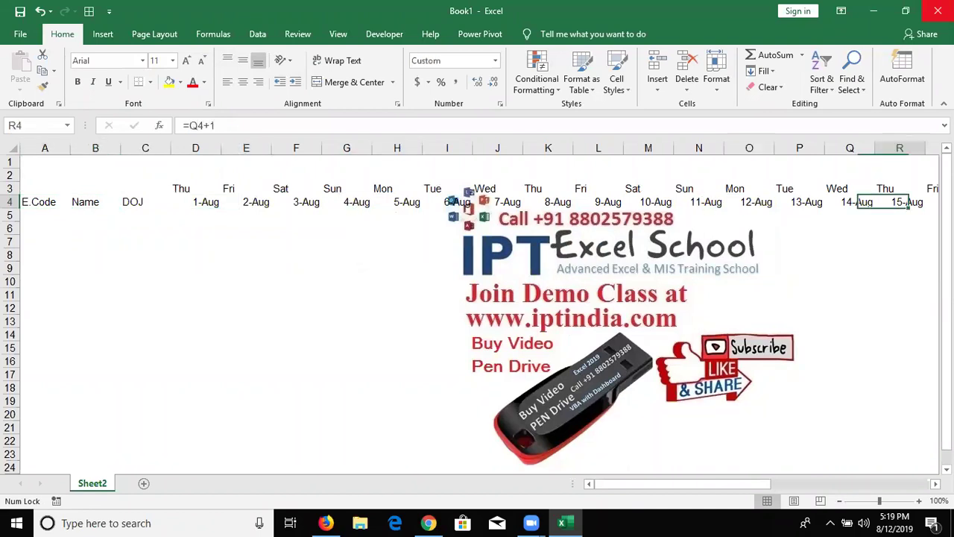
pyautogui.press('Right')
pyautogui.press('Right')
pyautogui.press('Right')
# Step: Start rewriting the 29-Aug formula in AF4 as an IF test against EOMONTH(P4,0)
pyautogui.press('Left')
pyautogui.press('Left')
pyautogui.press('Left')
pyautogui.press('Left')
pyautogui.press('Left')
pyautogui.press('Left')
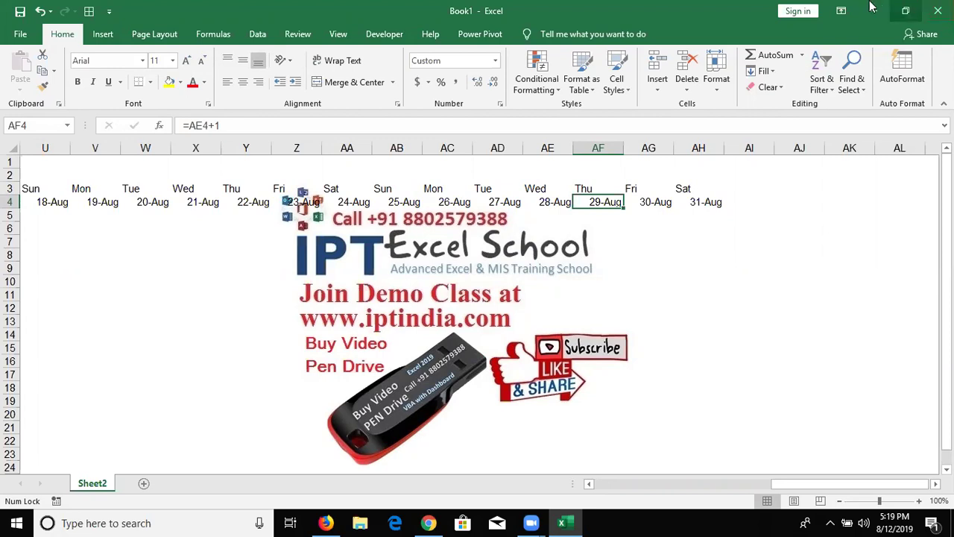
pyautogui.click(192, 126)
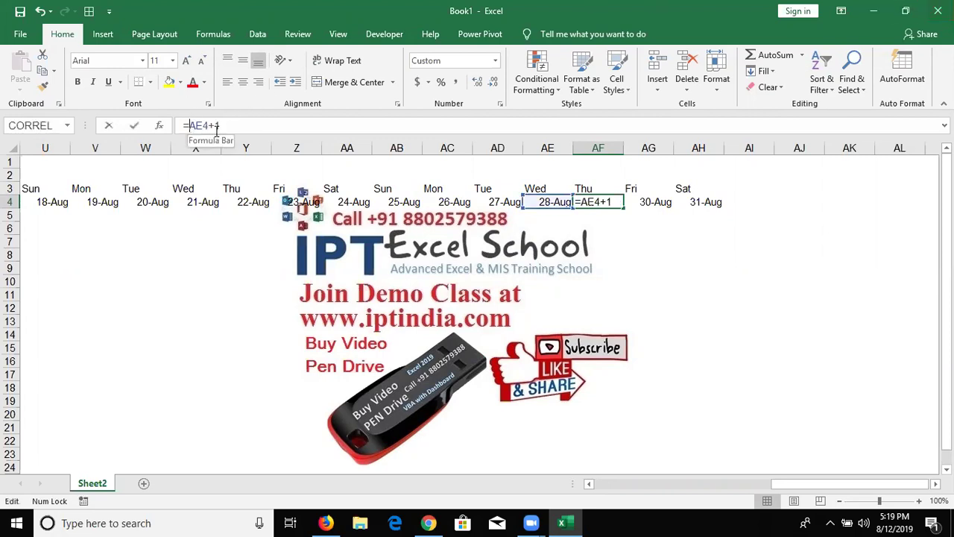
pyautogui.write('if')
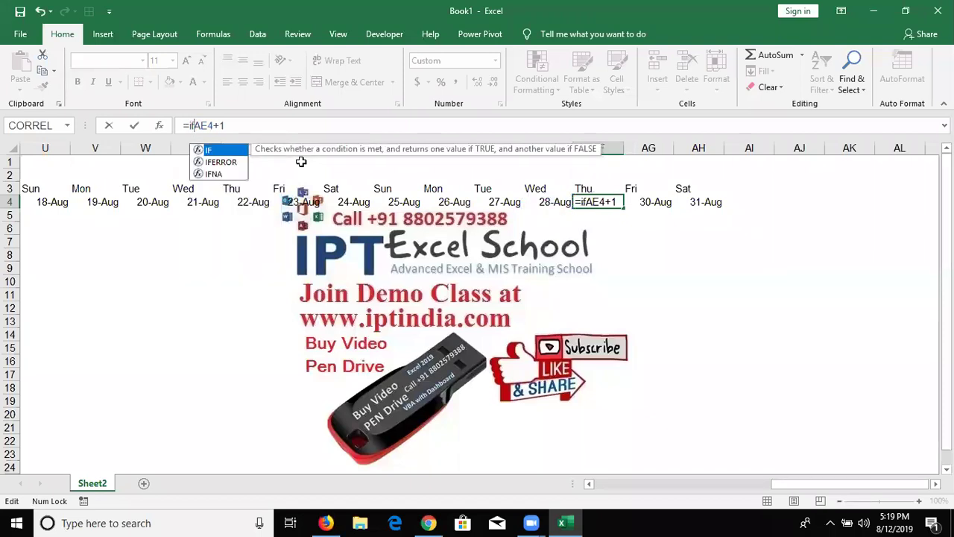
pyautogui.write('(')
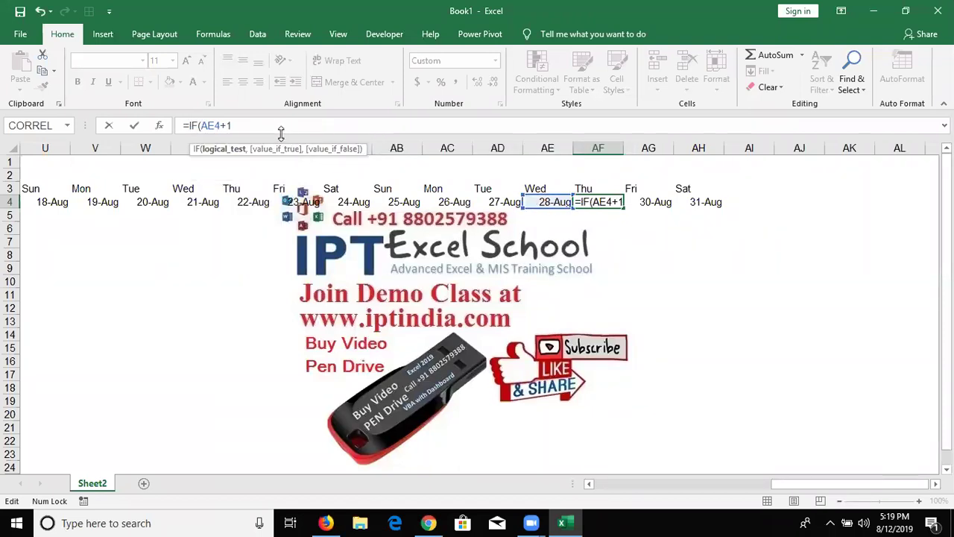
pyautogui.click(279, 125)
pyautogui.write('>')
pyautogui.write('eo')
pyautogui.press('Tab')
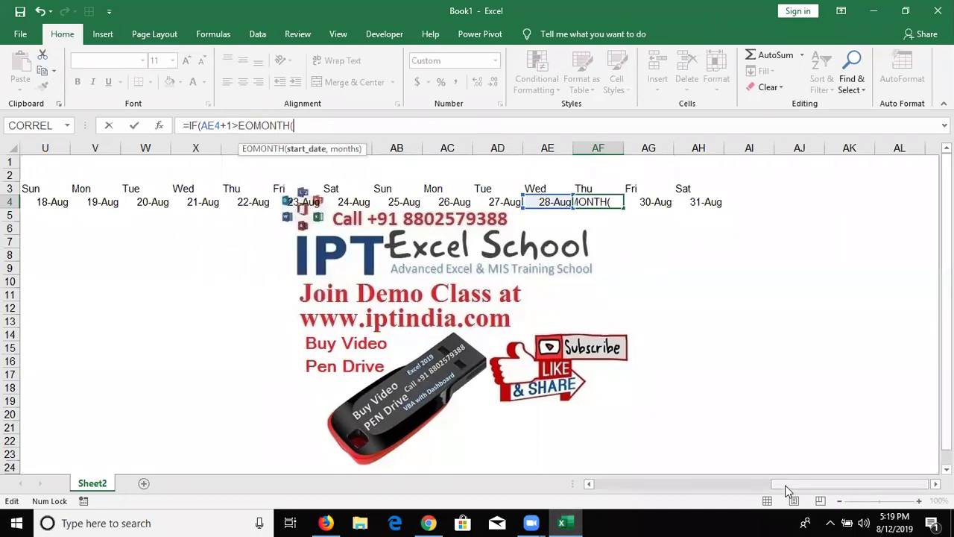
pyautogui.moveTo(789, 484); pyautogui.dragTo(742, 484)
pyautogui.click(101, 198)
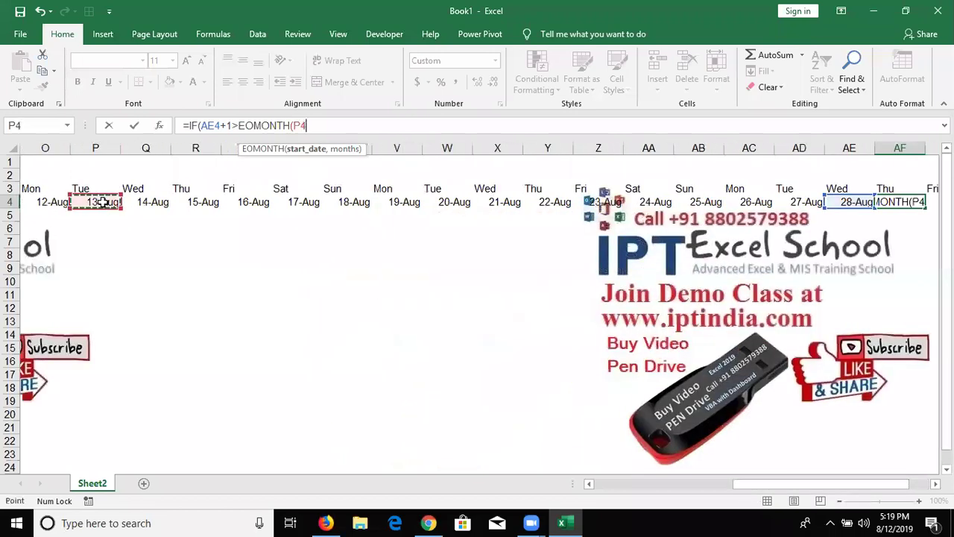
pyautogui.write(',0)')
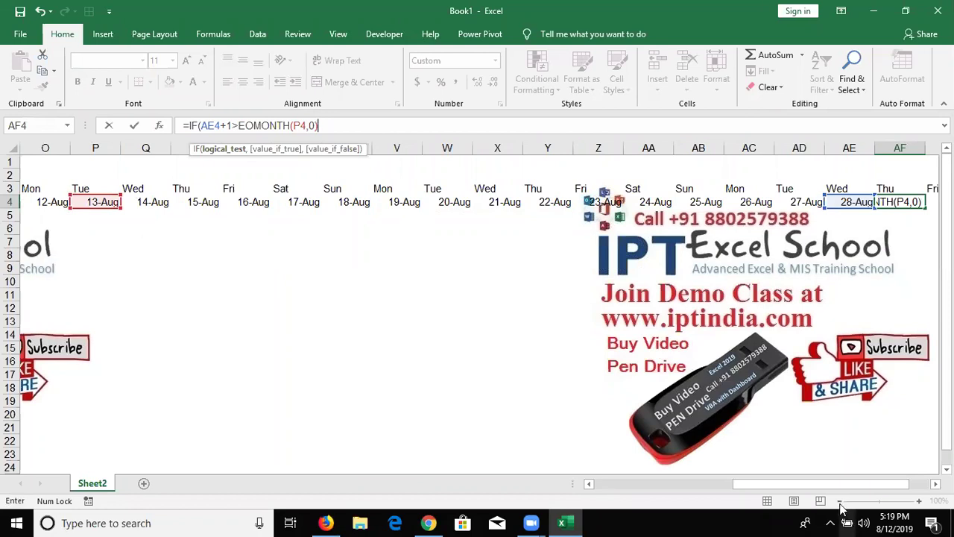
# Step: Complete the IF formula with "" and AE4+1, accepting Excel's suggested correction
pyautogui.moveTo(836, 484); pyautogui.dragTo(857, 485)
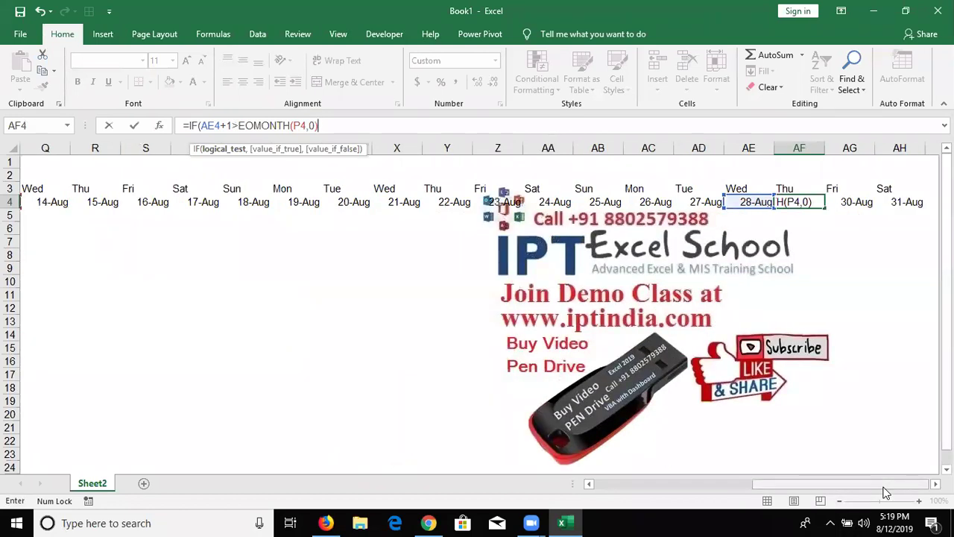
pyautogui.write(',')
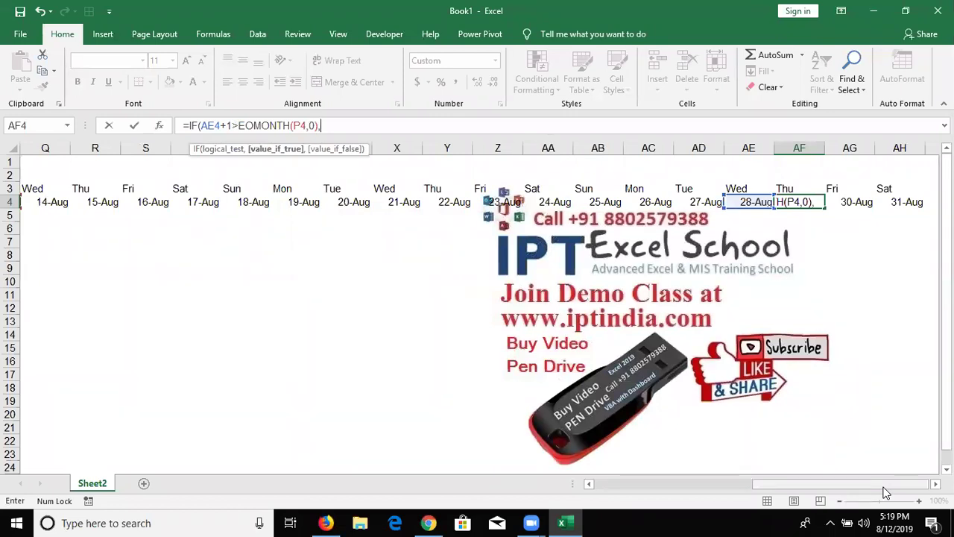
pyautogui.write('"",')
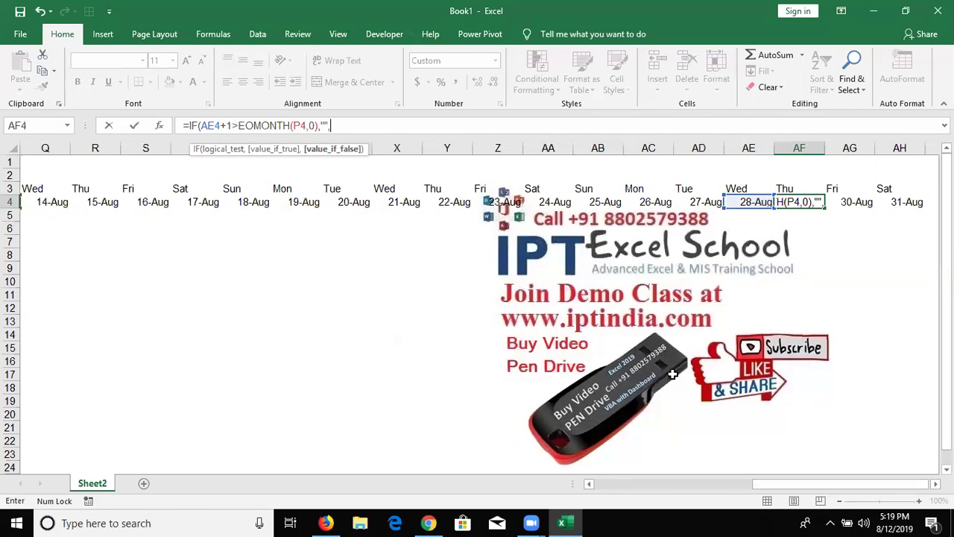
pyautogui.moveTo(732, 202); pyautogui.dragTo(744, 185)
pyautogui.write('+11')
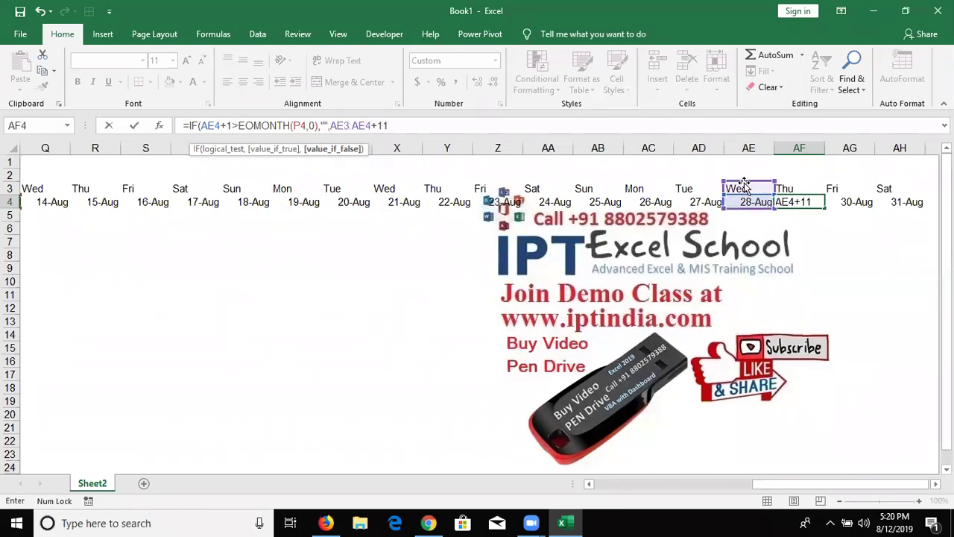
pyautogui.press('BackSpace')
pyautogui.press('Return')
pyautogui.click(453, 314)
pyautogui.hotkey('shift', 'Right')
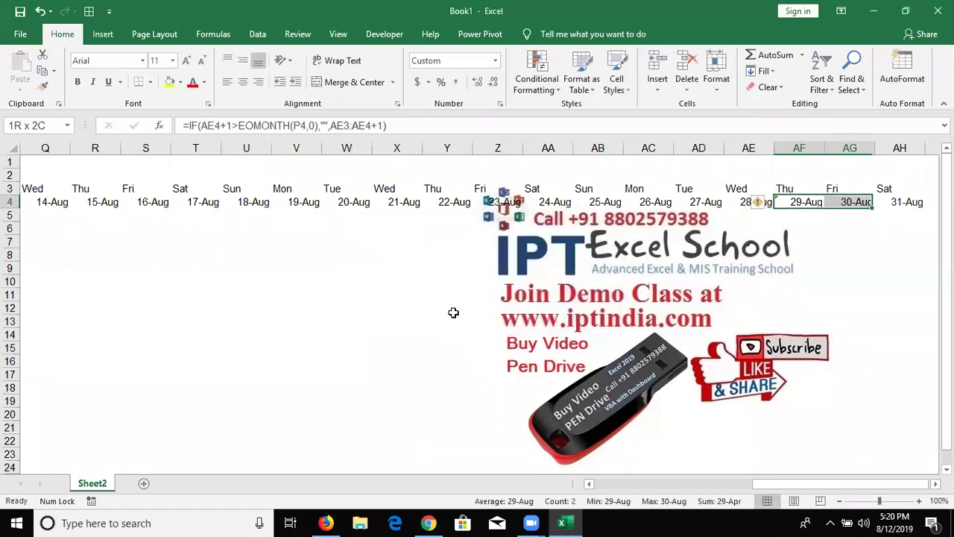
pyautogui.hotkey('shift', 'Right')
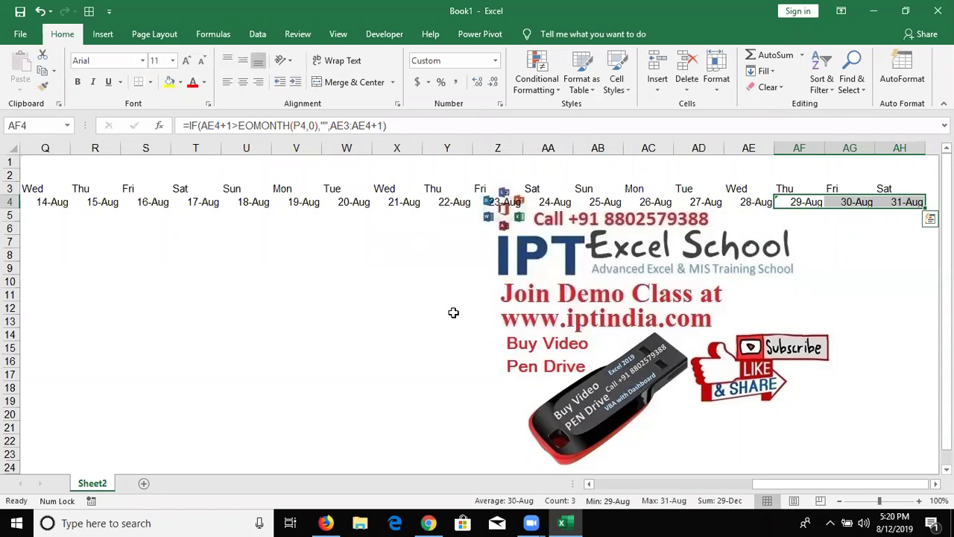
pyautogui.press('Left')
pyautogui.press('Right')
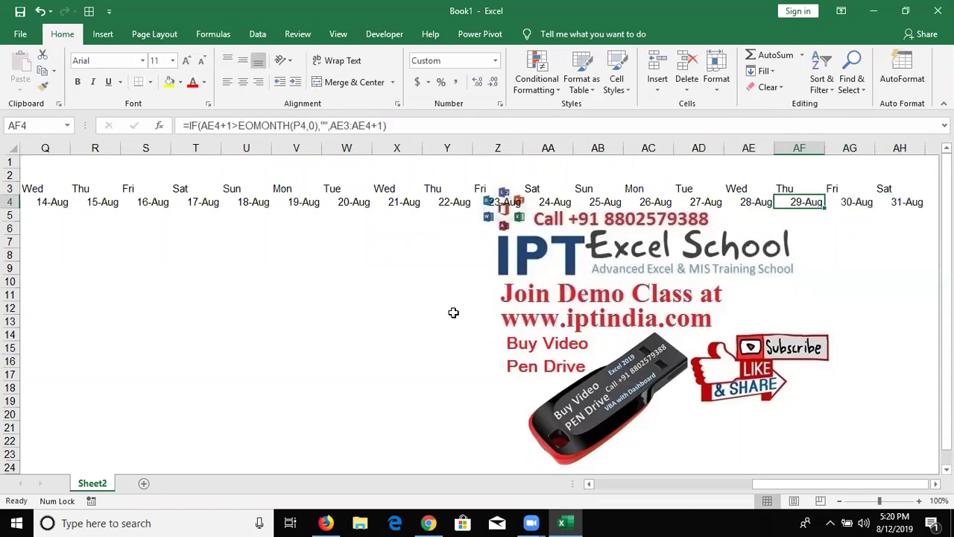
# Step: Wrap the AF4 month-end formula in IFERROR(…,"") and fill it right to AH4
pyautogui.click(187, 125)
pyautogui.write('IF')
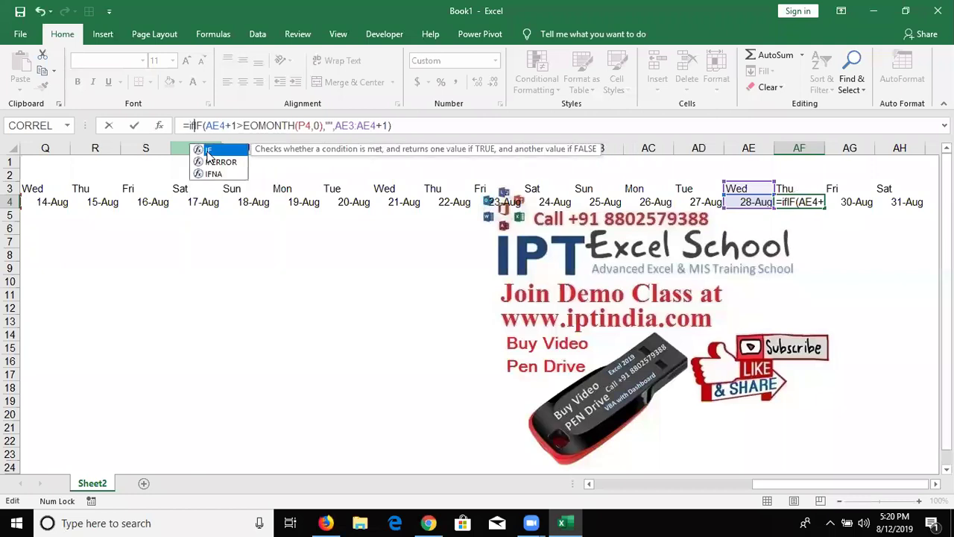
pyautogui.write('ERROR(')
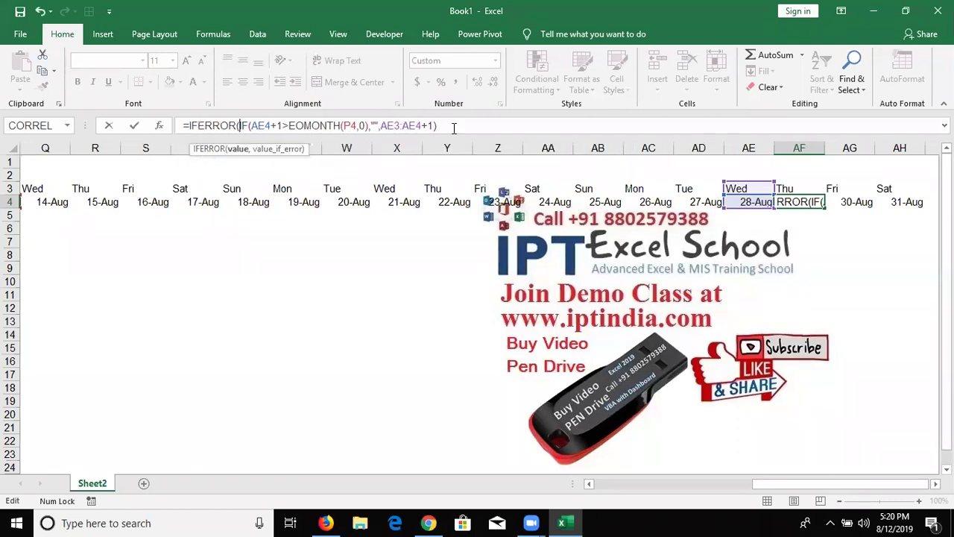
pyautogui.write(',"')
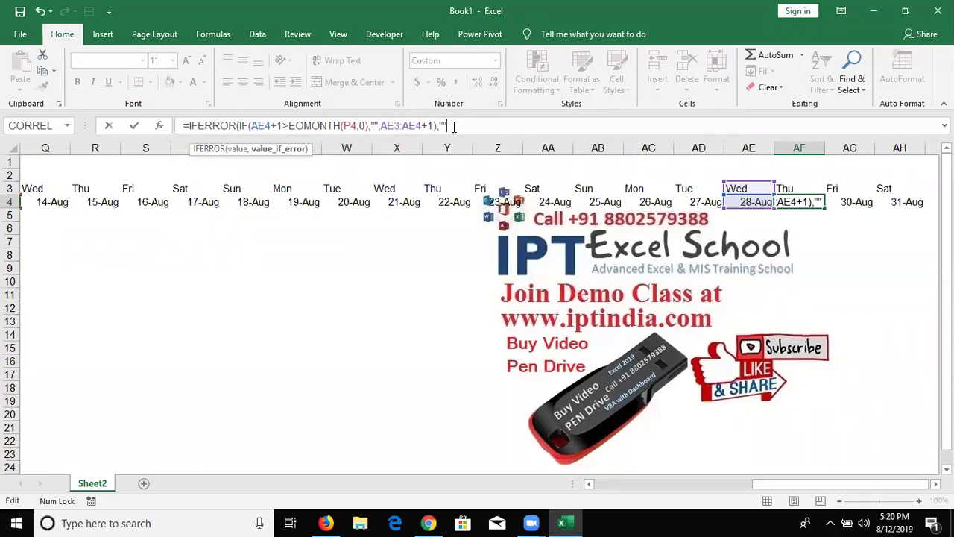
pyautogui.write('")')
pyautogui.hotkey('ctrl', 'Return')
pyautogui.hotkey('ctrl', 'shift', 'Right')
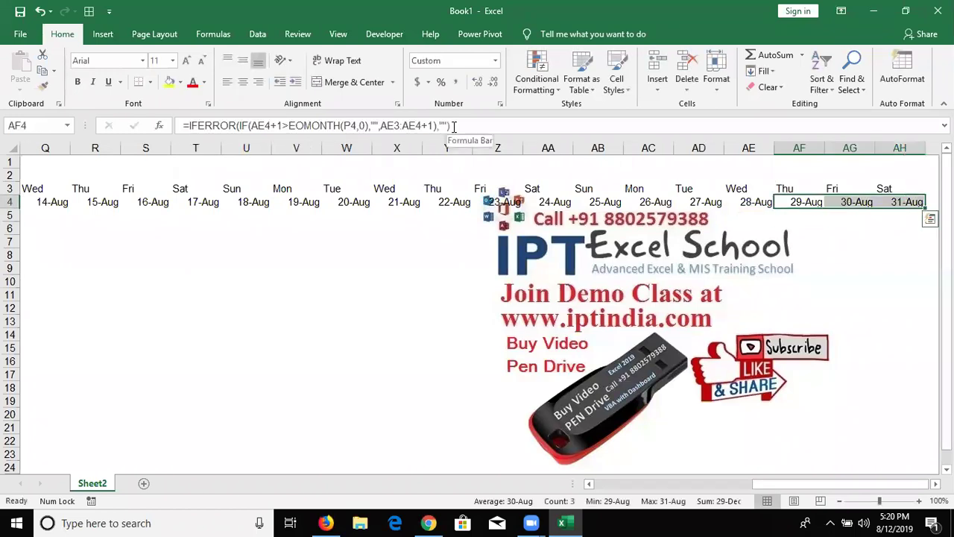
# Step: Enter 9/1 as the start date in D4 and inspect the last day cells' formulas
pyautogui.hotkey('ctrl', 'Left')
pyautogui.press('Right')
pyautogui.press('Right')
pyautogui.press('Right')
pyautogui.write('9/1')
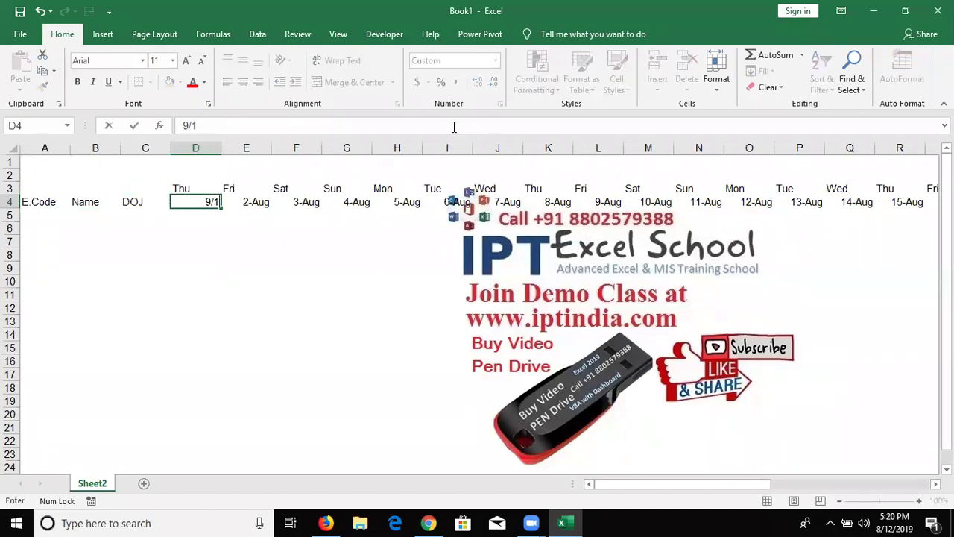
pyautogui.press('Return')
pyautogui.press('Up')
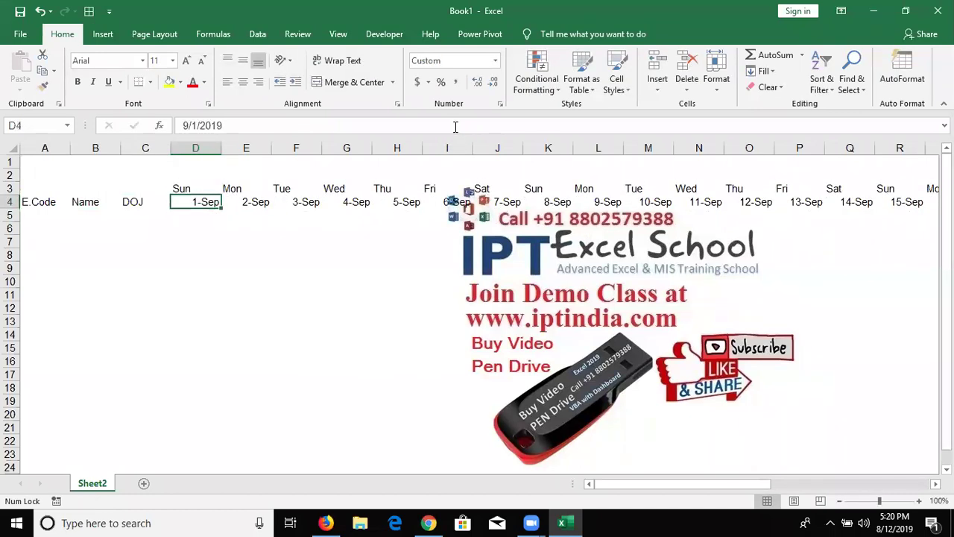
pyautogui.hotkey('ctrl', 'Right')
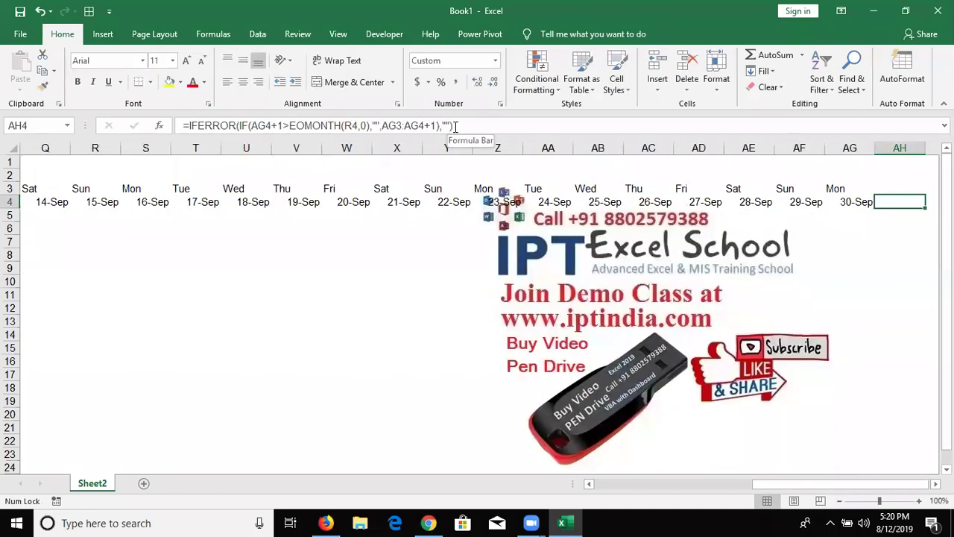
pyautogui.click(456, 125)
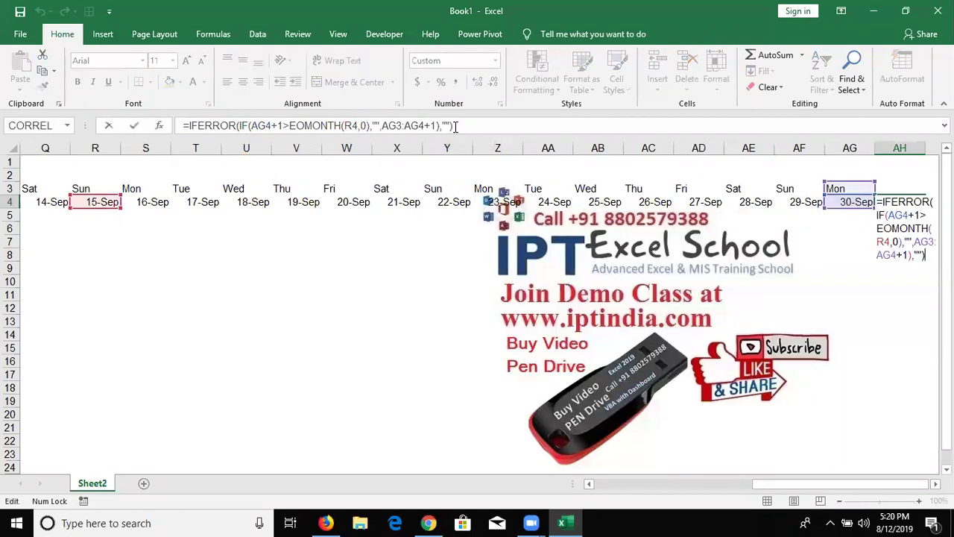
pyautogui.press('Escape')
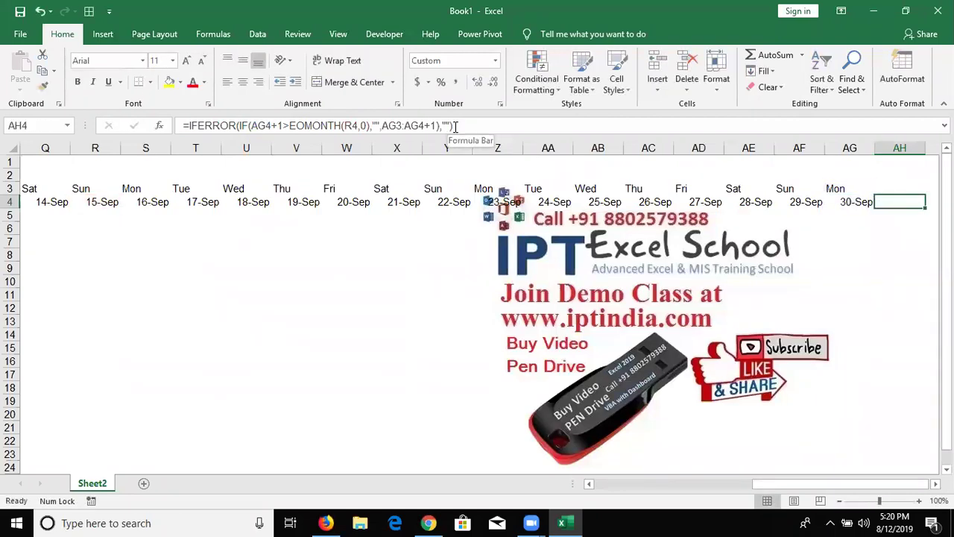
pyautogui.press('Left')
# Step: Change D4 to 2/1 and verify the cells after 28-Feb show blank
pyautogui.hotkey('ctrl', 'Left')
pyautogui.press('Right')
pyautogui.press('Right')
pyautogui.press('Right')
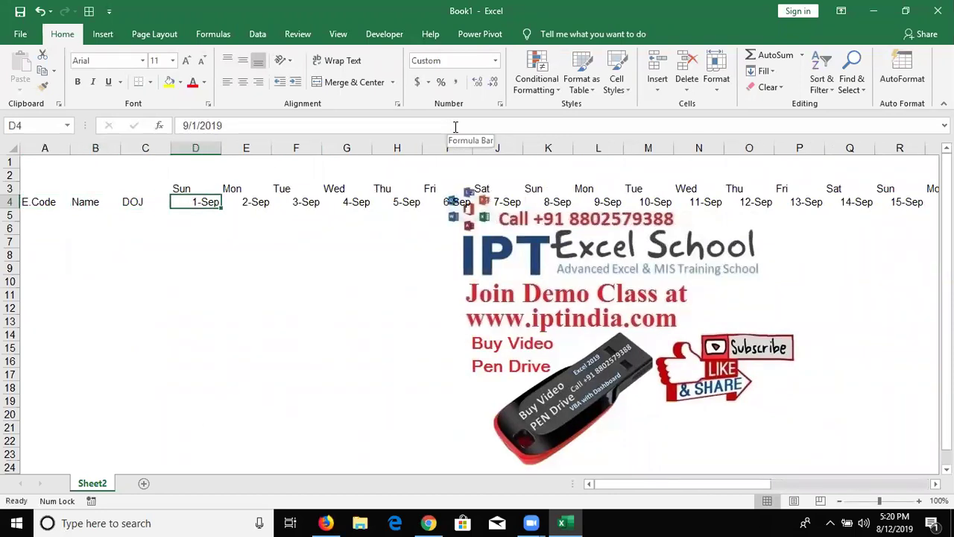
pyautogui.write('2/1')
pyautogui.press('Return')
pyautogui.press('Up')
pyautogui.hotkey('ctrl', 'Right')
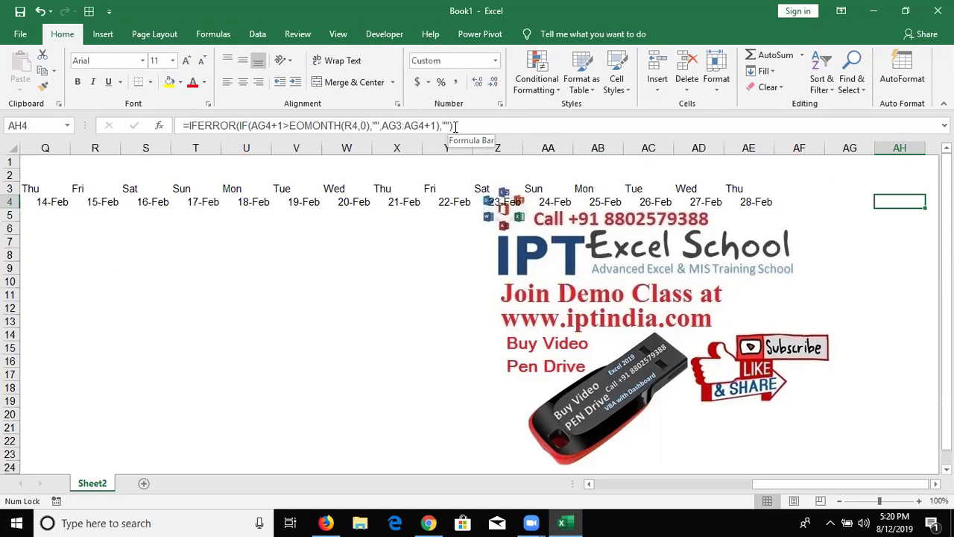
pyautogui.press('Left')
pyautogui.press('Left')
pyautogui.press('Left')
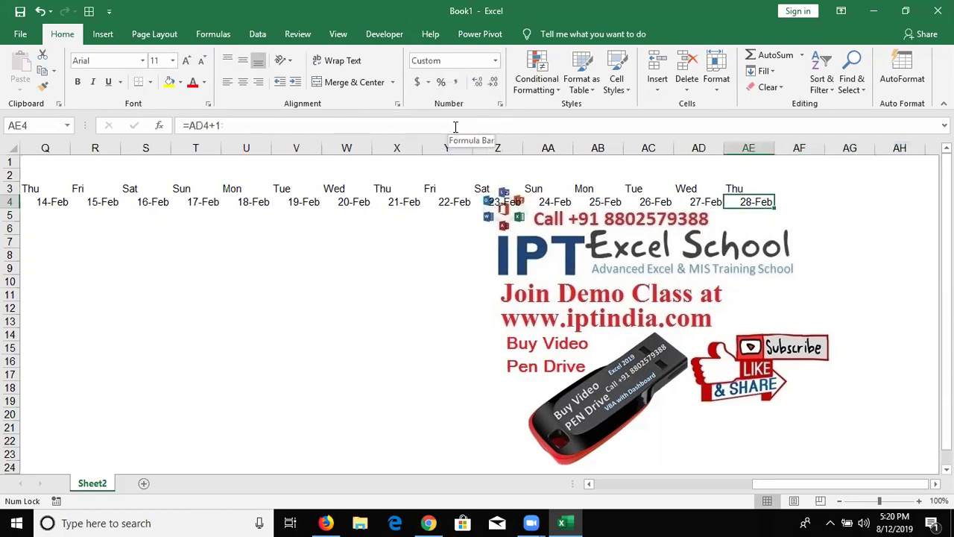
pyautogui.press('Right')
pyautogui.press('Right')
pyautogui.press('Right')
pyautogui.press('Right')
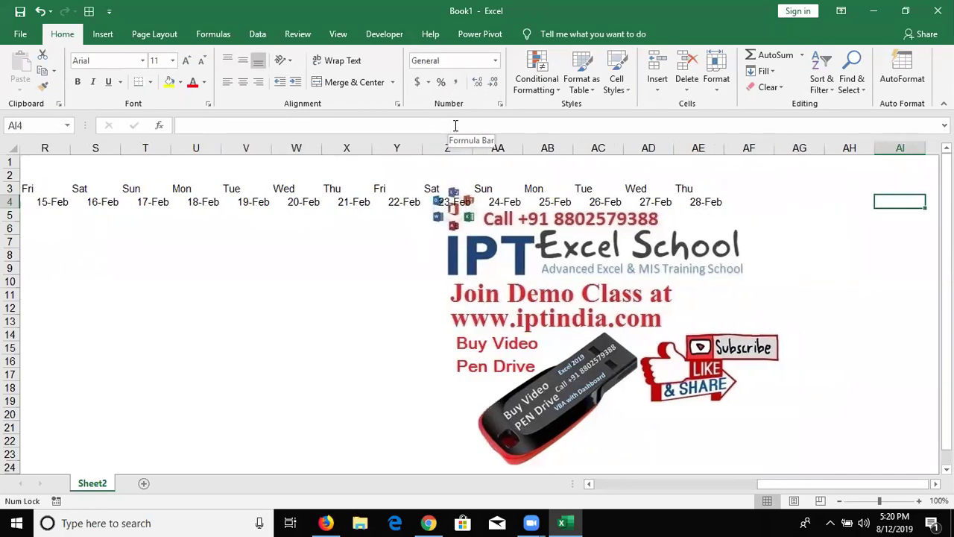
pyautogui.press('Left')
pyautogui.press('Left')
pyautogui.press('Left')
pyautogui.press('Right')
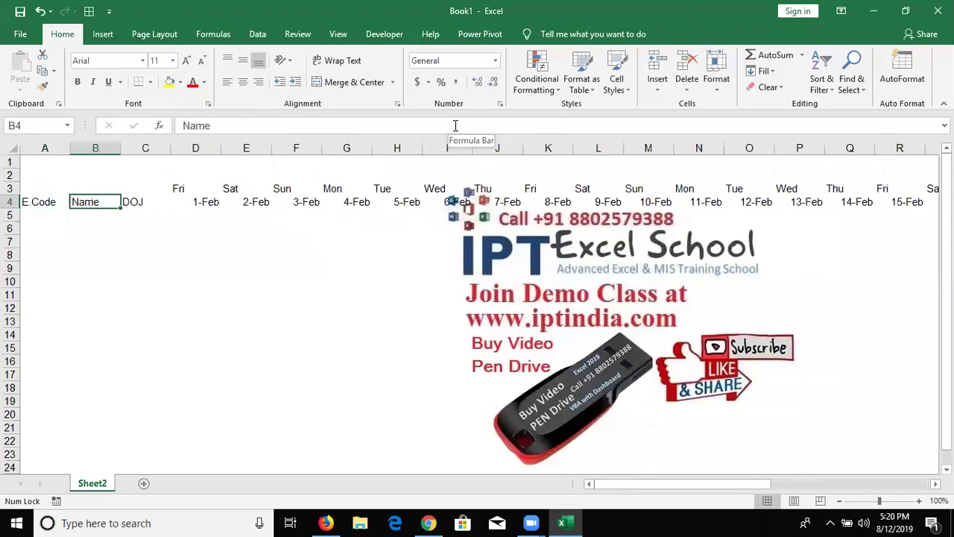
pyautogui.press('Right')
pyautogui.press('Right')
pyautogui.hotkey('ctrl', 'Right')
pyautogui.press('Left')
pyautogui.press('Left')
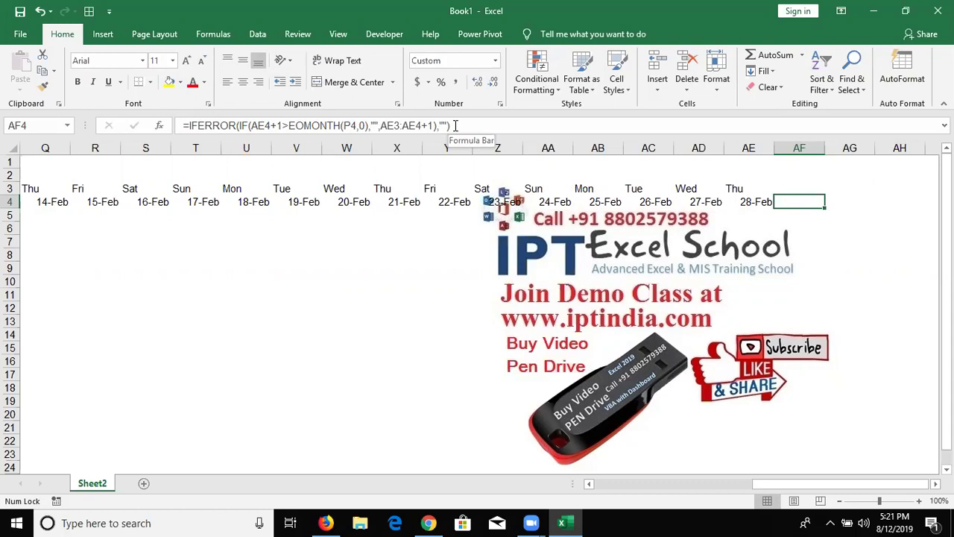
# Step: Copy the row-4 date row down into row 5
pyautogui.press('Home')
pyautogui.press('Right')
pyautogui.press('Right')
pyautogui.press('Right')
pyautogui.hotkey('ctrl', 'shift', 'Right')
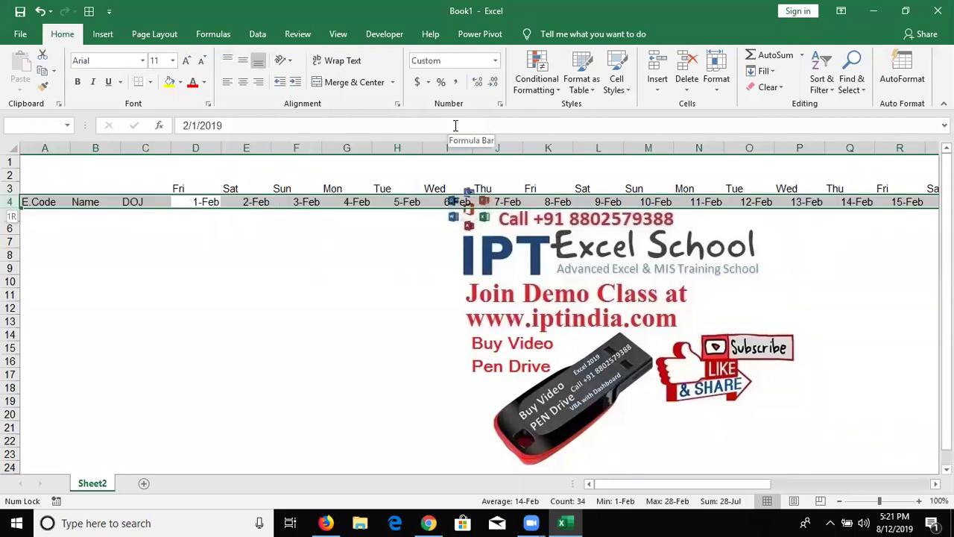
pyautogui.hotkey('shift', 'Down')
pyautogui.hotkey('ctrl', 'd')
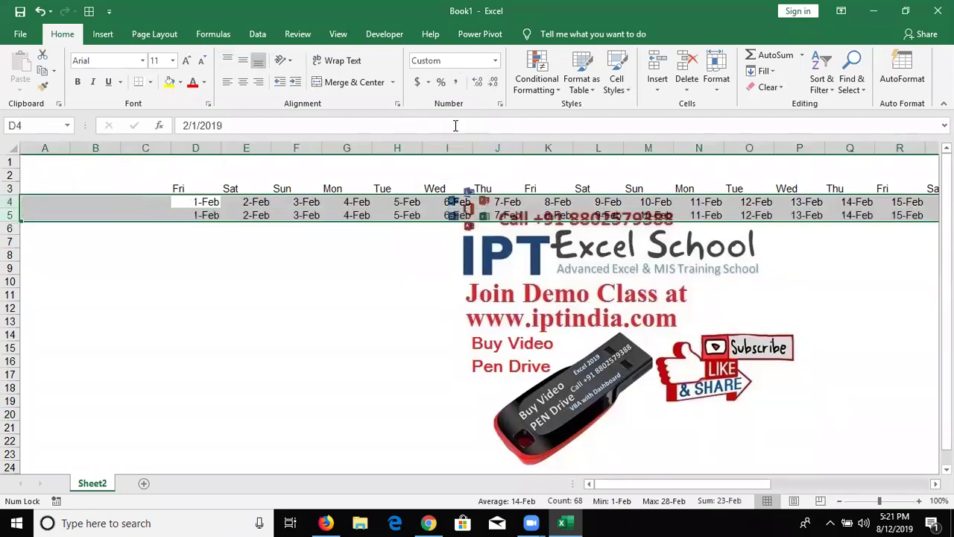
# Step: Start row 5 at 8/16 and inspect its dates out to column AI
pyautogui.press('Down')
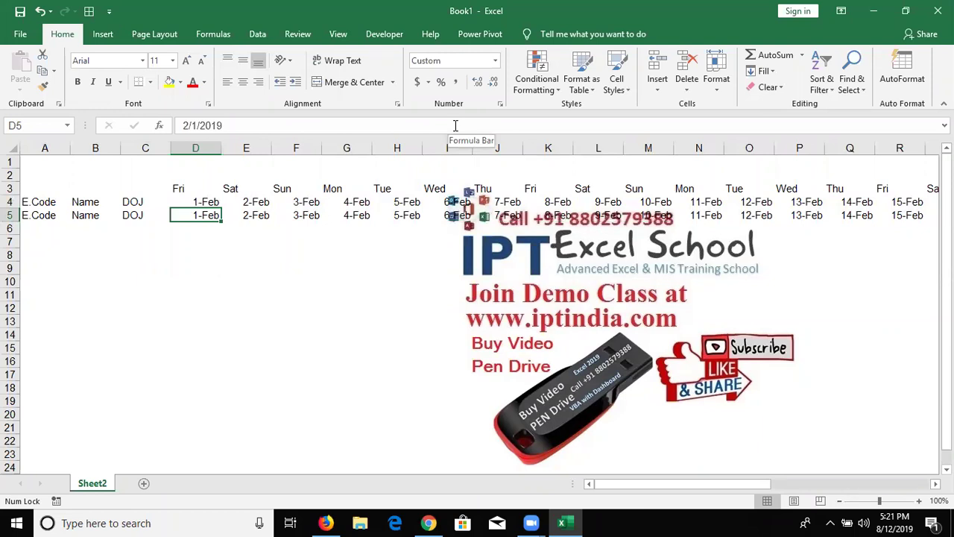
pyautogui.write('8/16')
pyautogui.press('Return')
pyautogui.press('Up')
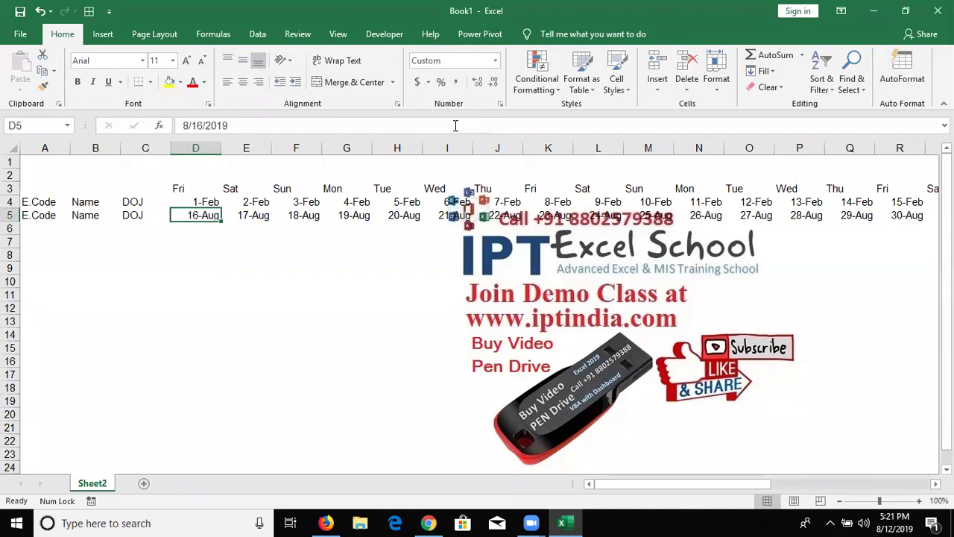
pyautogui.hotkey('ctrl', 'Right')
pyautogui.press('Left')
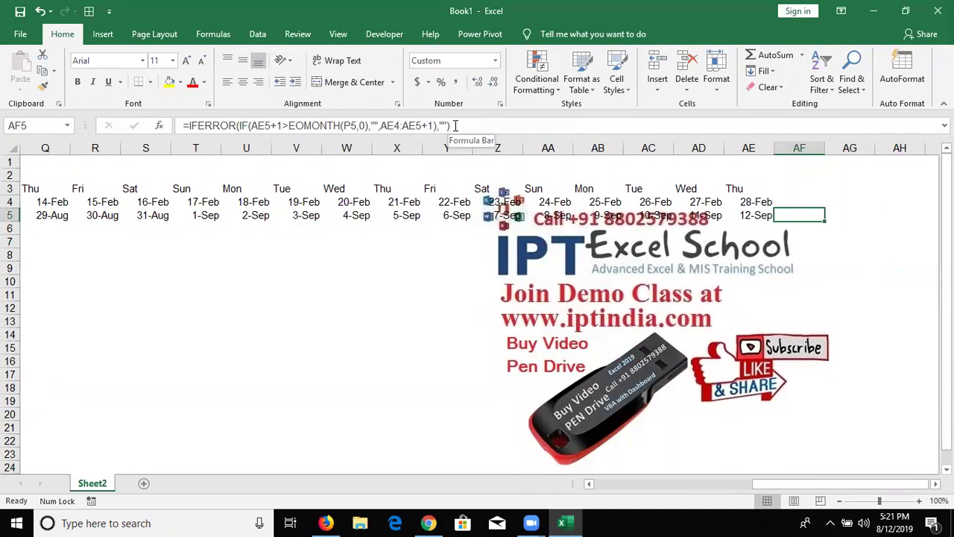
pyautogui.press('Left')
pyautogui.press('Left')
pyautogui.press('Right')
pyautogui.hotkey('shift', 'Right')
pyautogui.hotkey('shift', 'Right')
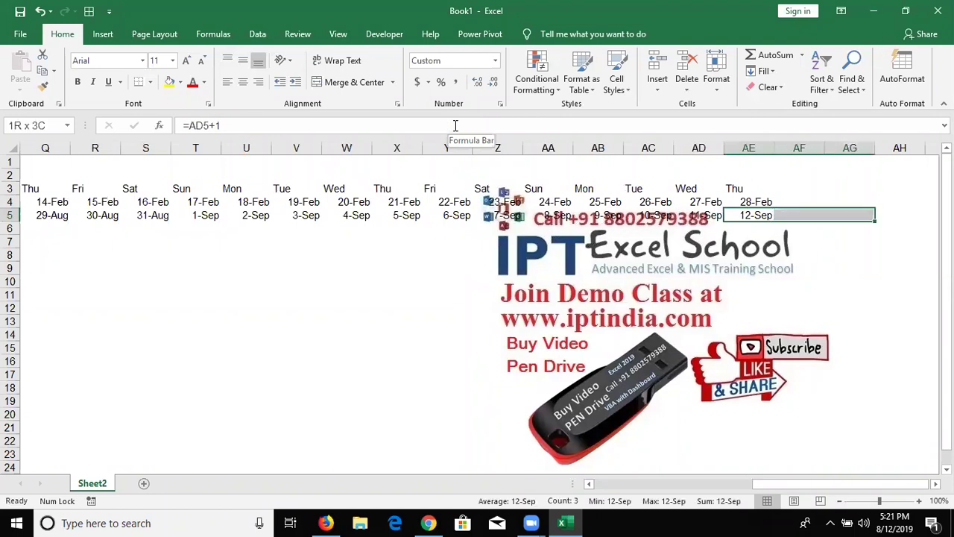
pyautogui.hotkey('shift', 'Right')
pyautogui.hotkey('shift', 'Right')
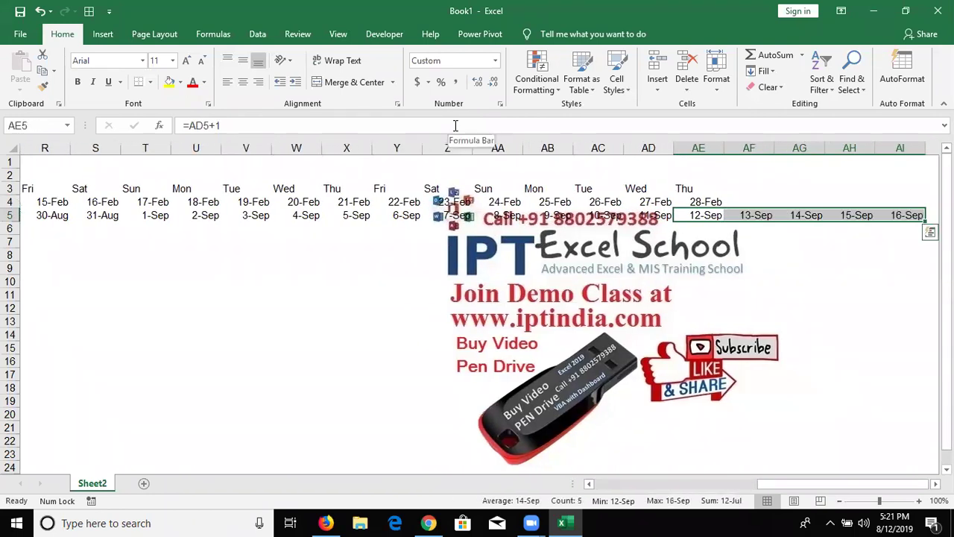
pyautogui.hotkey('ctrl', 'Right')
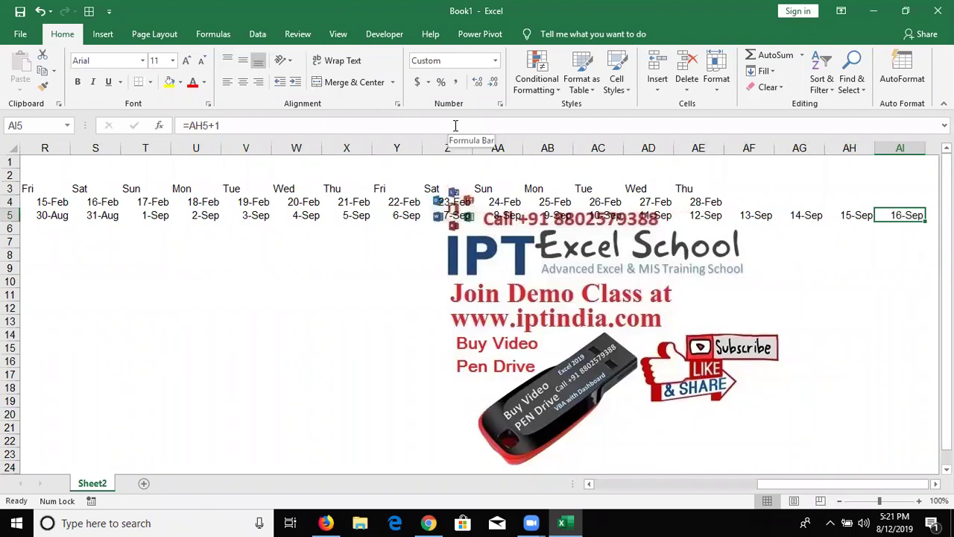
# Step: Clear the extra date in cell AI5
pyautogui.hotkey('ctrl', 'Left')
pyautogui.press('Right')
pyautogui.press('Right')
pyautogui.press('Right')
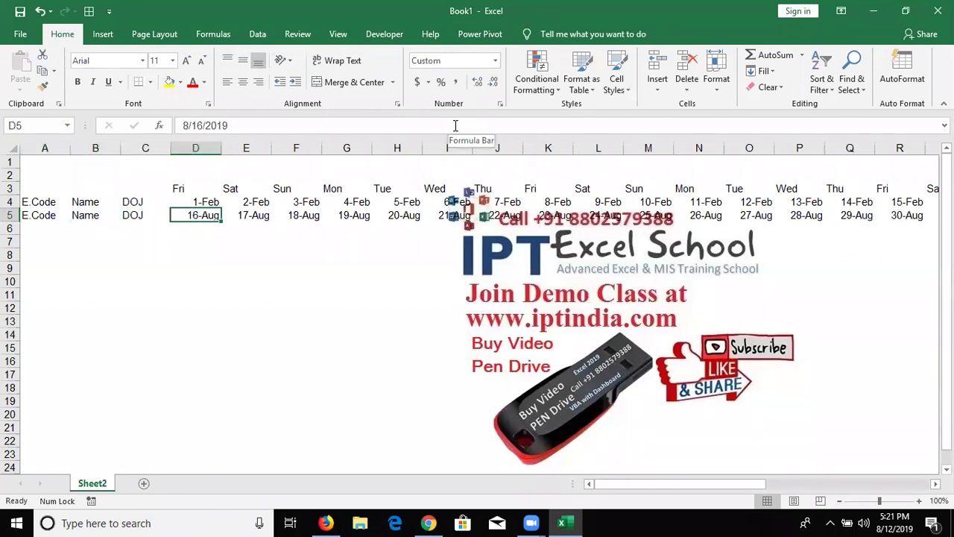
pyautogui.hotkey('ctrl', 'shift', 'Right')
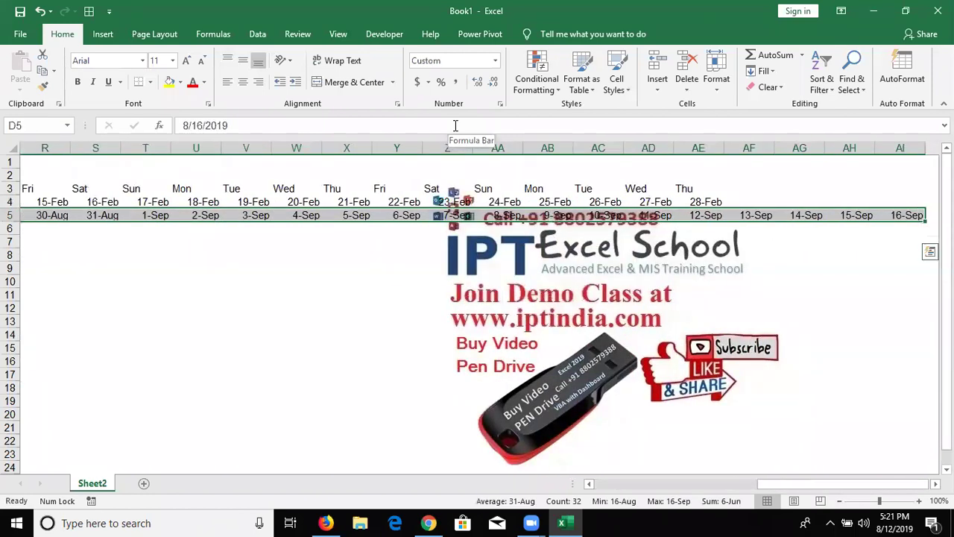
pyautogui.hotkey('ctrl', 'Right')
pyautogui.press('Delete')
pyautogui.press('Left')
pyautogui.press('Up')
pyautogui.press('Right')
pyautogui.press('Down')
pyautogui.press('Left')
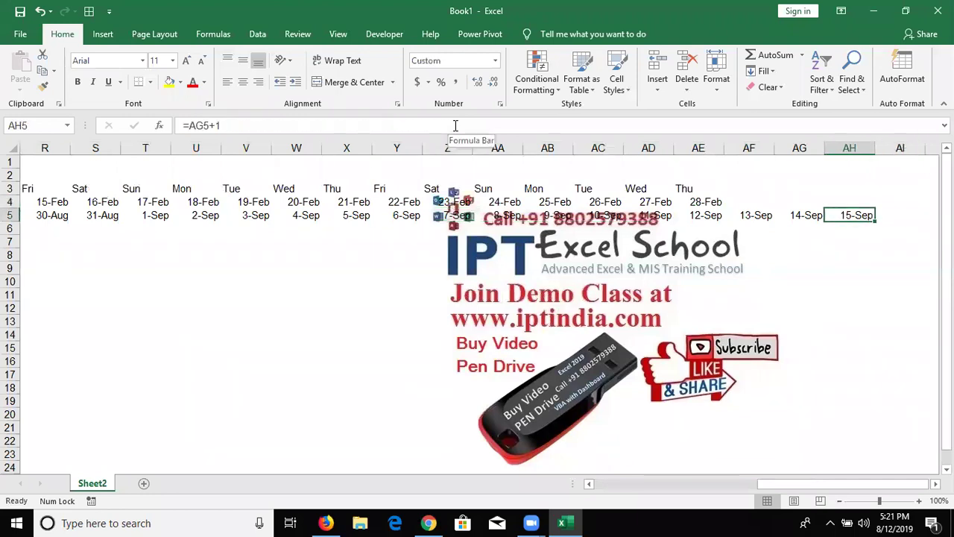
# Step: Try 9/16 as row 5's start date and check the row-end formulas
pyautogui.hotkey('ctrl', 'Left')
pyautogui.press('Right')
pyautogui.press('Right')
pyautogui.press('Right')
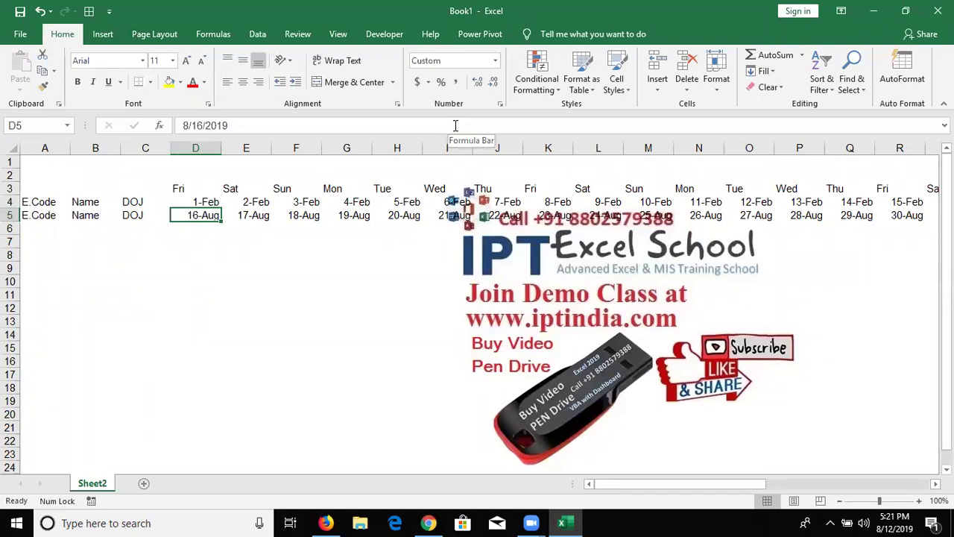
pyautogui.write('9/16')
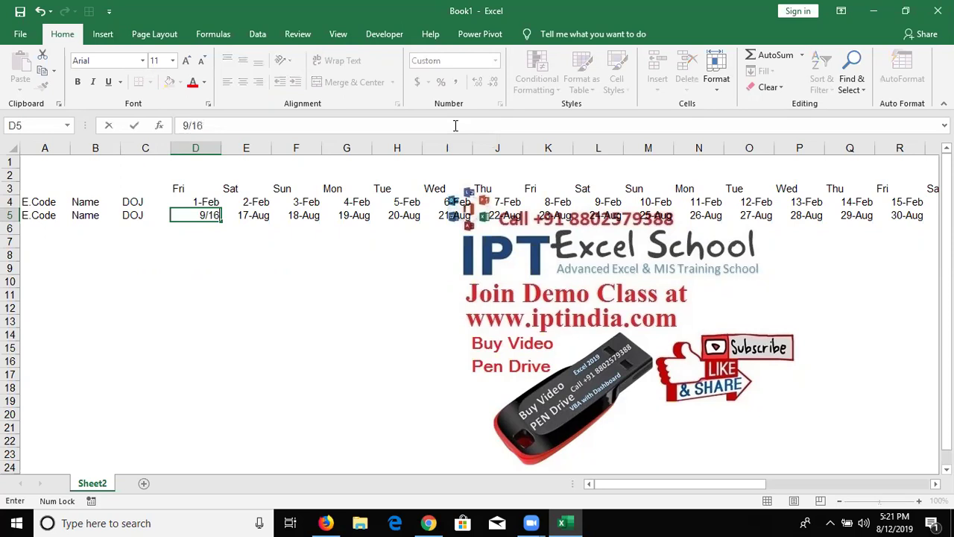
pyautogui.press('Return')
pyautogui.press('Up')
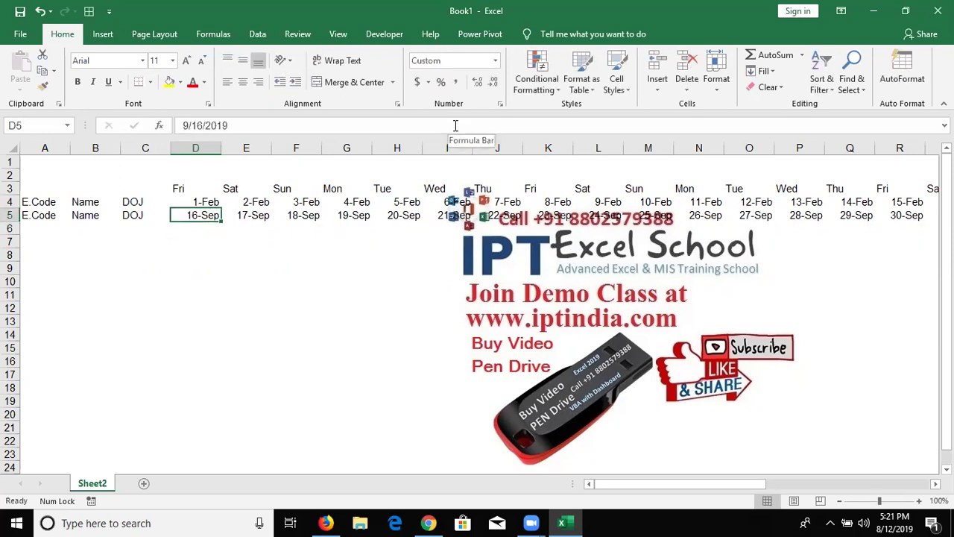
pyautogui.hotkey('ctrl', 'Right')
pyautogui.press('Left')
pyautogui.press('Right')
pyautogui.press('Left')
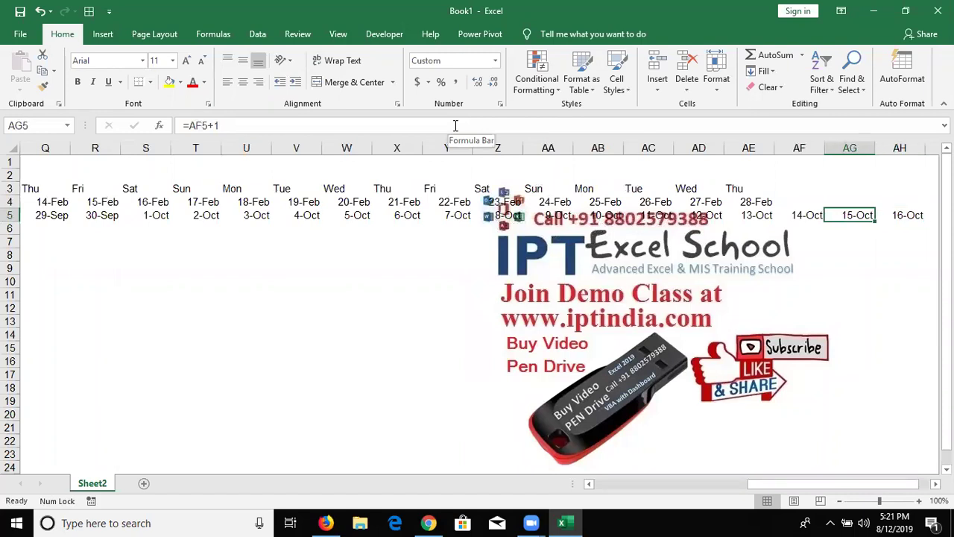
# Step: Set D5 to 2/16 and confirm row 5 runs through 18-Mar
pyautogui.hotkey('ctrl', 'Left')
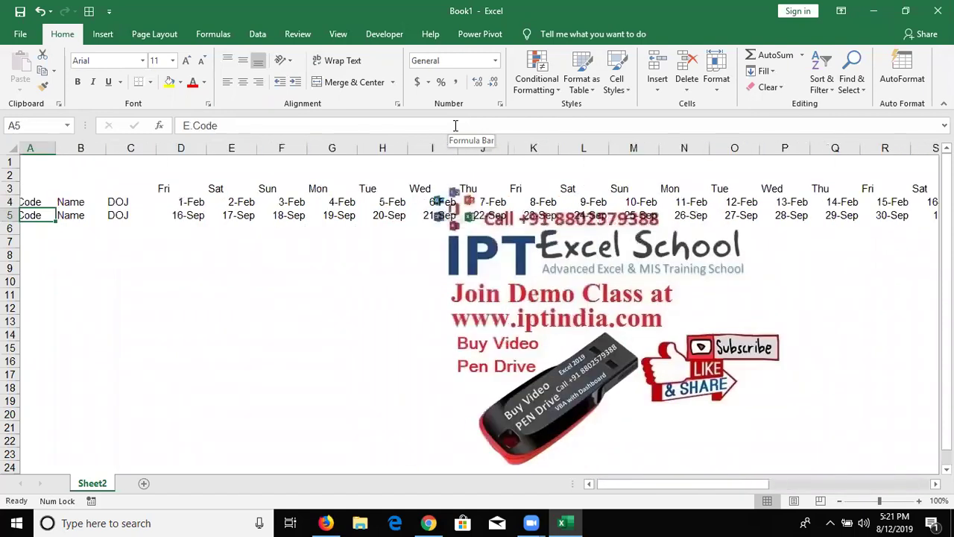
pyautogui.press('Right')
pyautogui.press('Right')
pyautogui.press('Right')
pyautogui.write('2/')
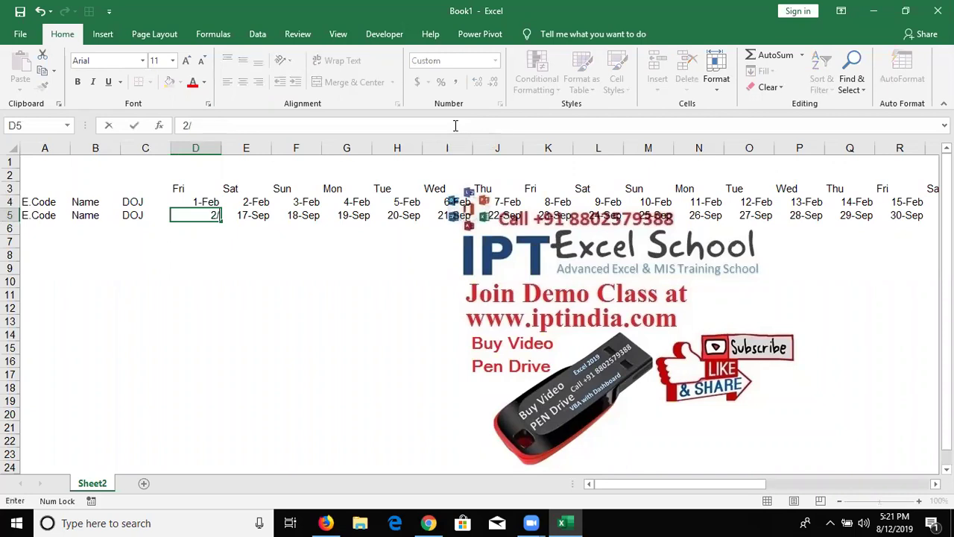
pyautogui.write('1')
pyautogui.press('Return')
pyautogui.press('Up')
pyautogui.write('2/16')
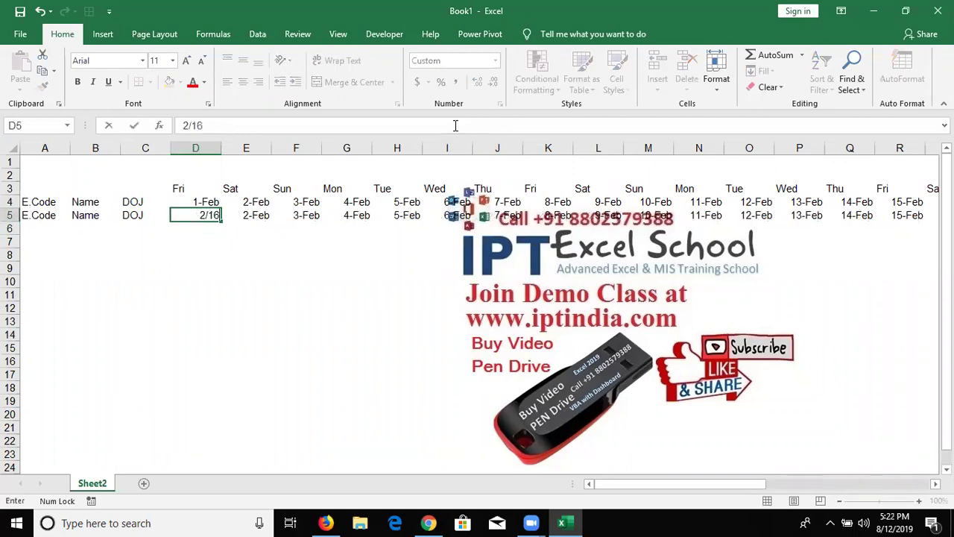
pyautogui.press('Return')
pyautogui.press('Up')
pyautogui.hotkey('ctrl', 'Right')
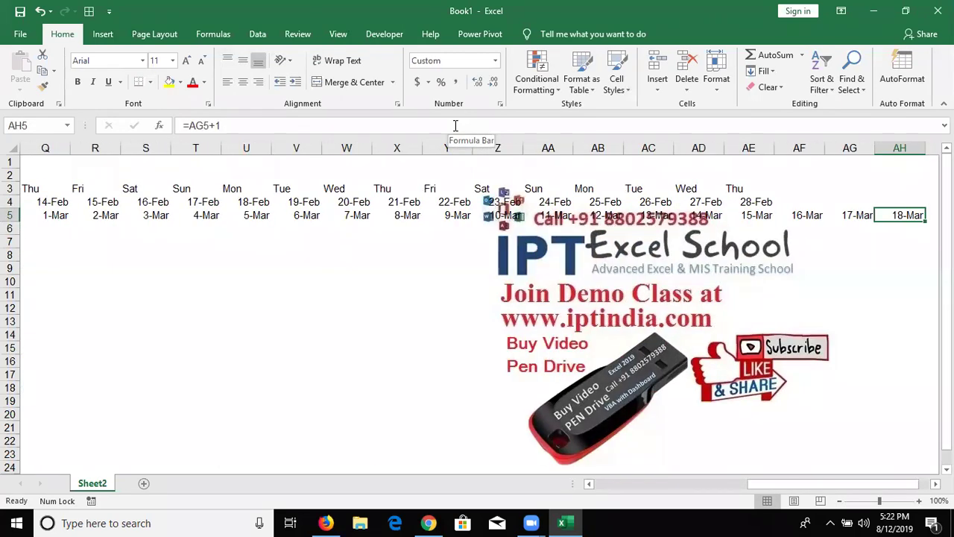
pyautogui.hotkey('shift', 'Left')
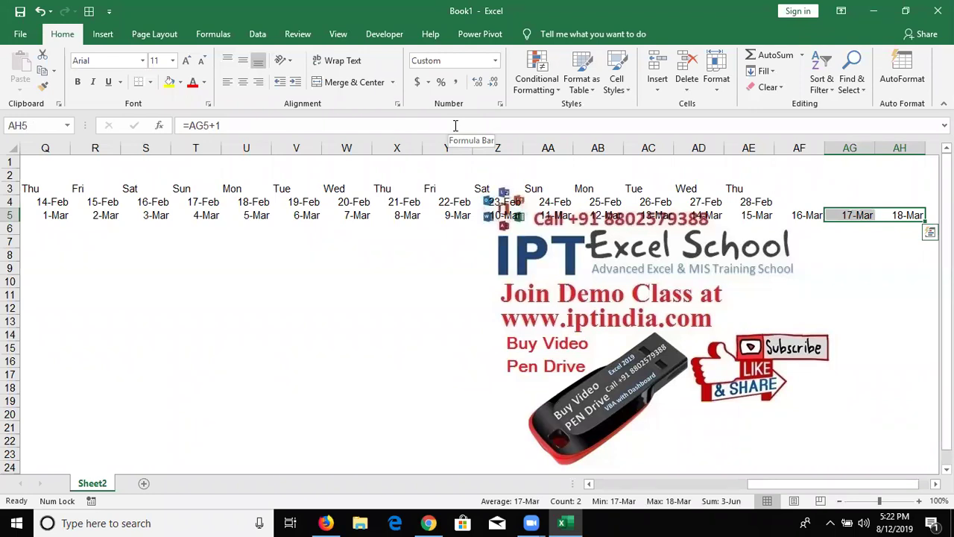
pyautogui.press('Left')
pyautogui.press('Left')
pyautogui.press('Left')
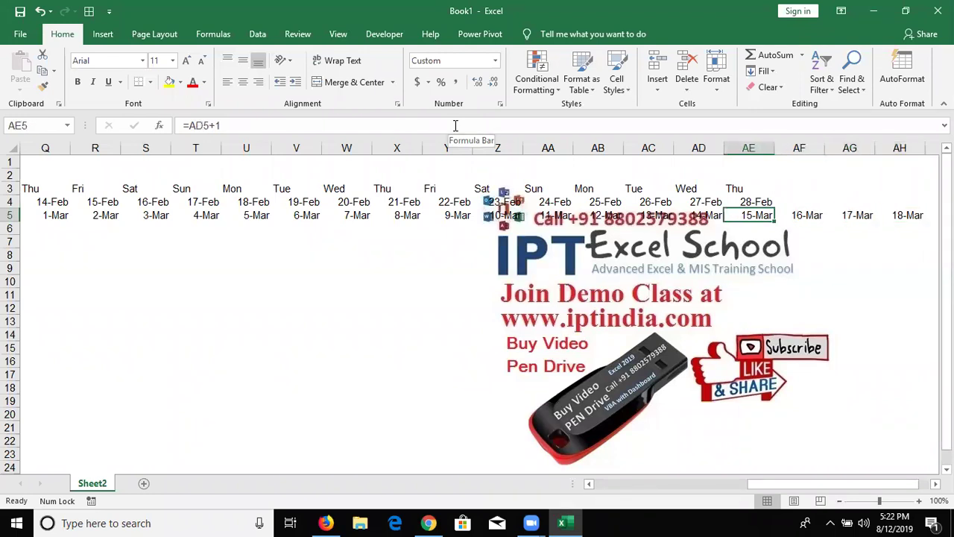
pyautogui.press('Right')
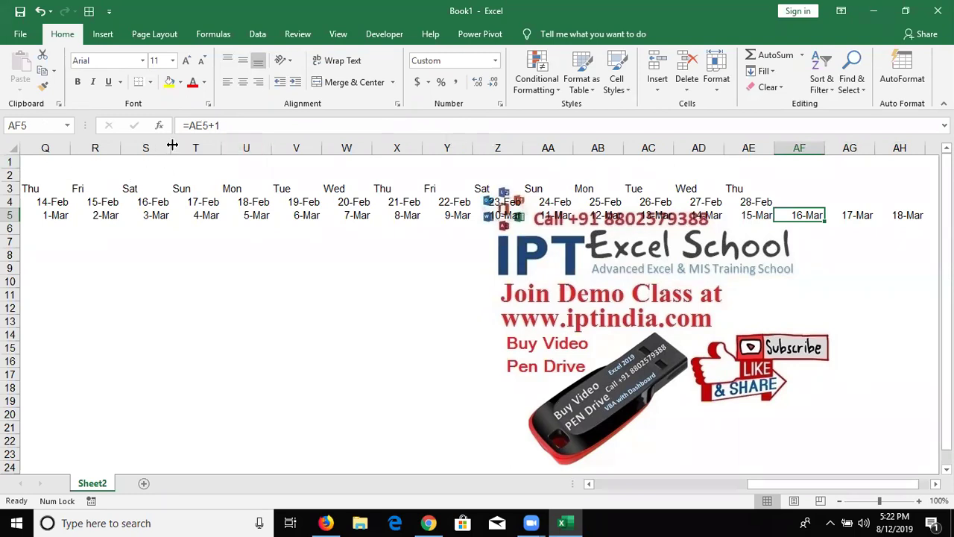
# Step: Enter =IF(DAY(AE5+1)>15,"",AE5+1) in AF5
pyautogui.click(187, 125)
pyautogui.write('ifa')
pyautogui.hotkey('ctrl', 'Return')
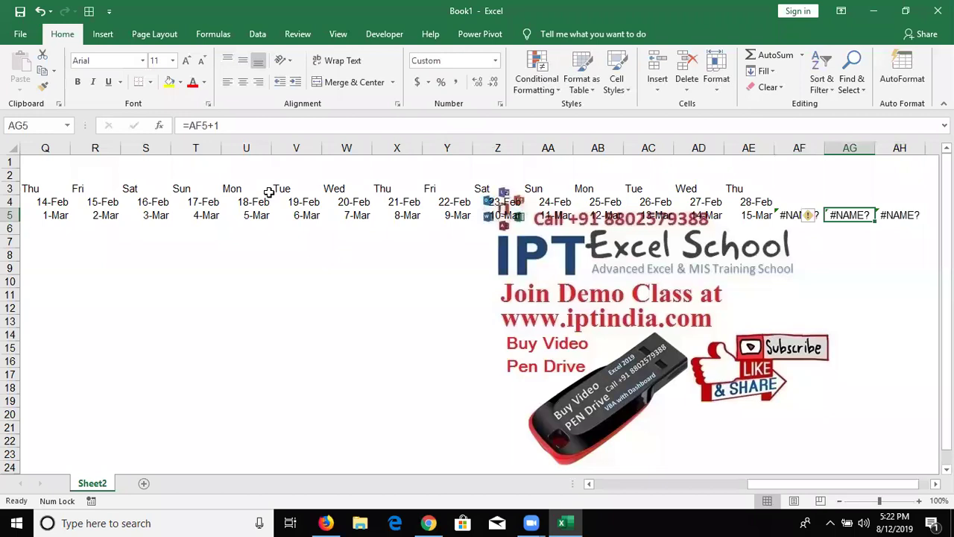
pyautogui.press('Left')
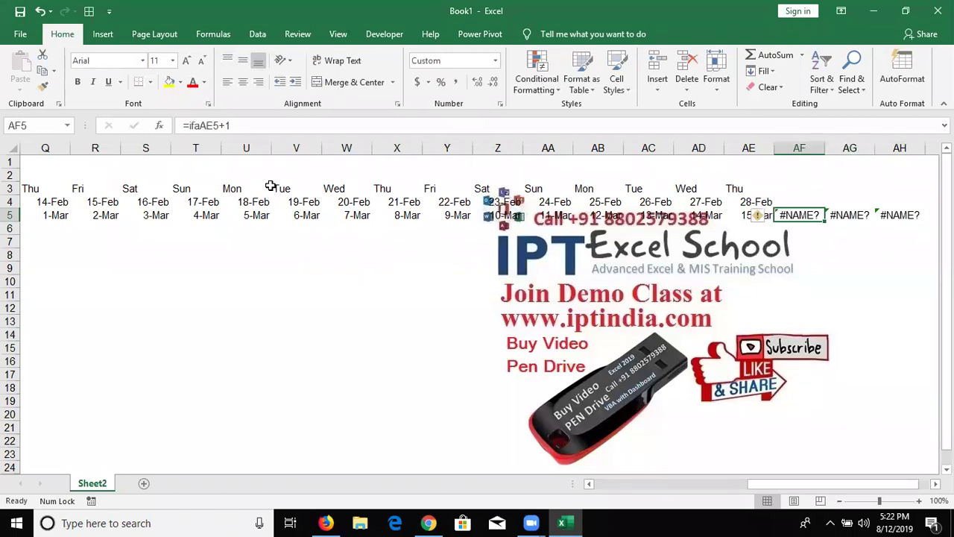
pyautogui.click(204, 124)
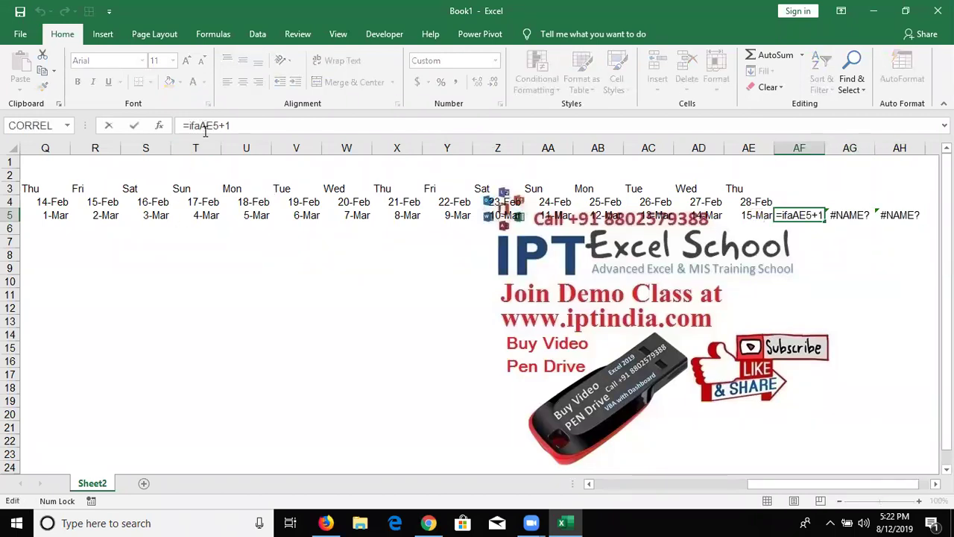
pyautogui.press('BackSpace')
pyautogui.press('Tab')
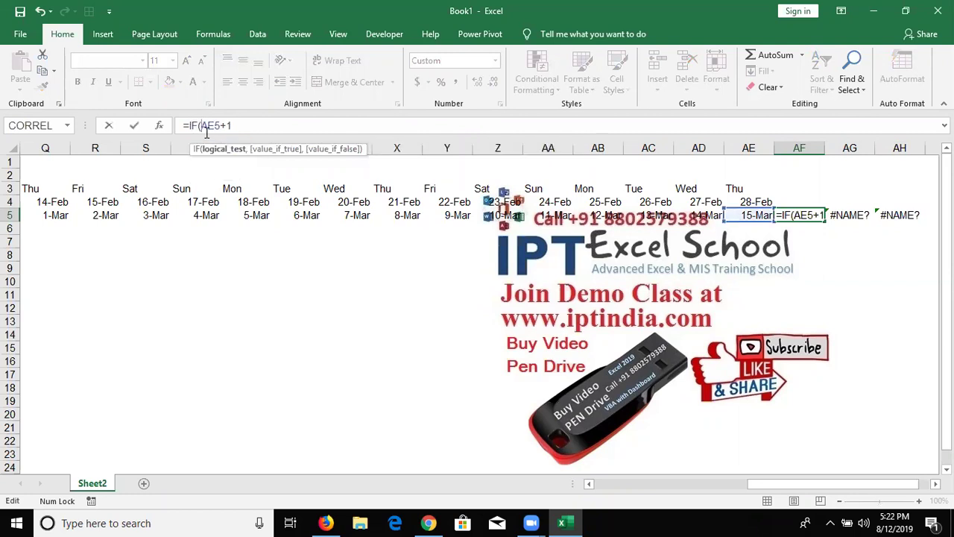
pyautogui.write('day')
pyautogui.press('Tab')
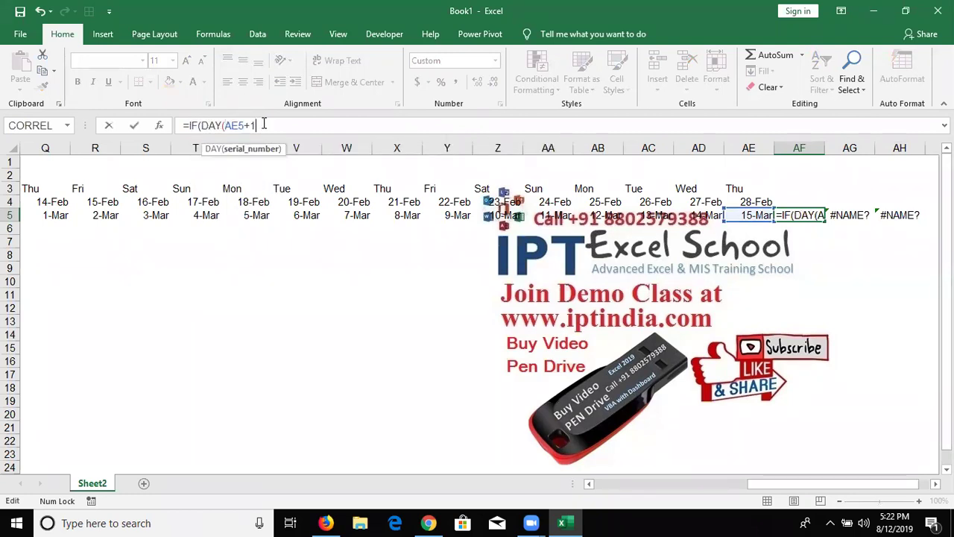
pyautogui.click(263, 124)
pyautogui.write(')')
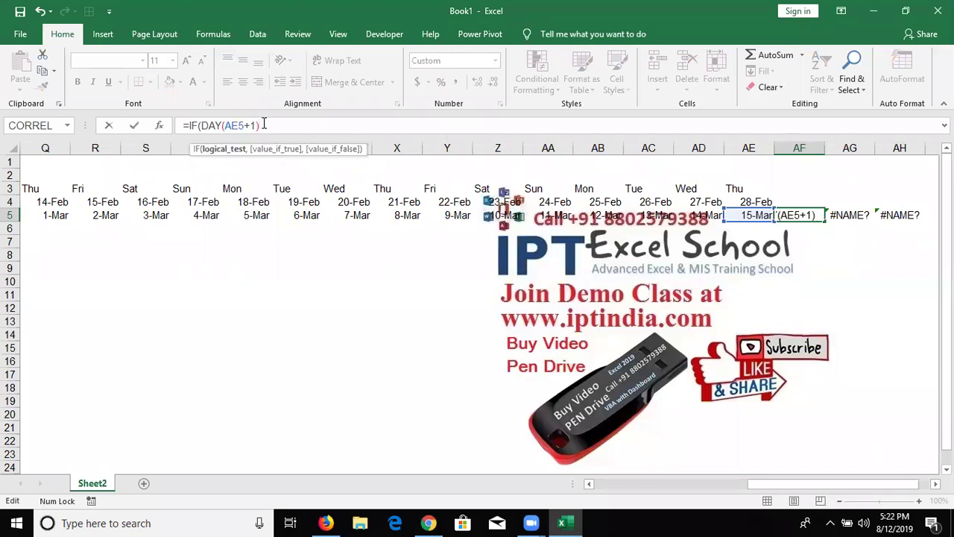
pyautogui.write('>15,""')
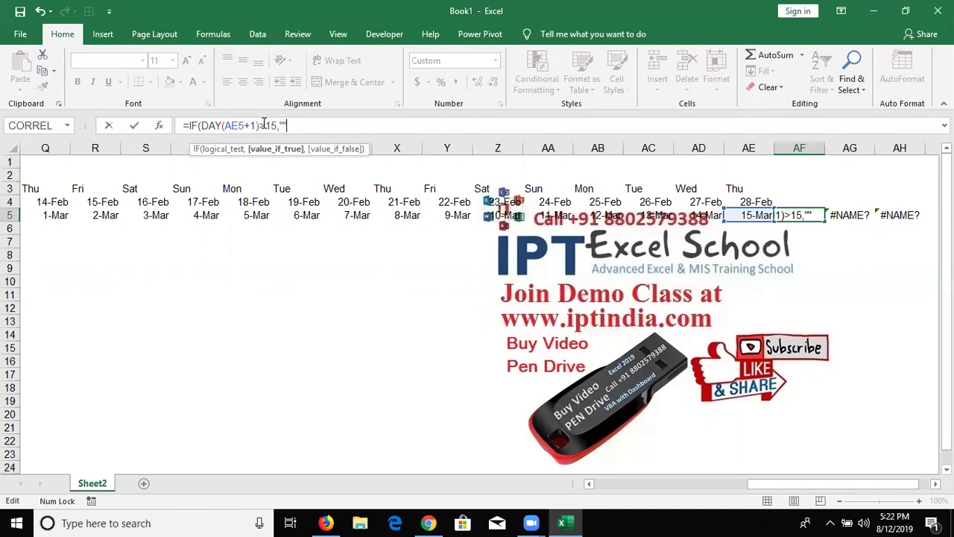
pyautogui.write(',')
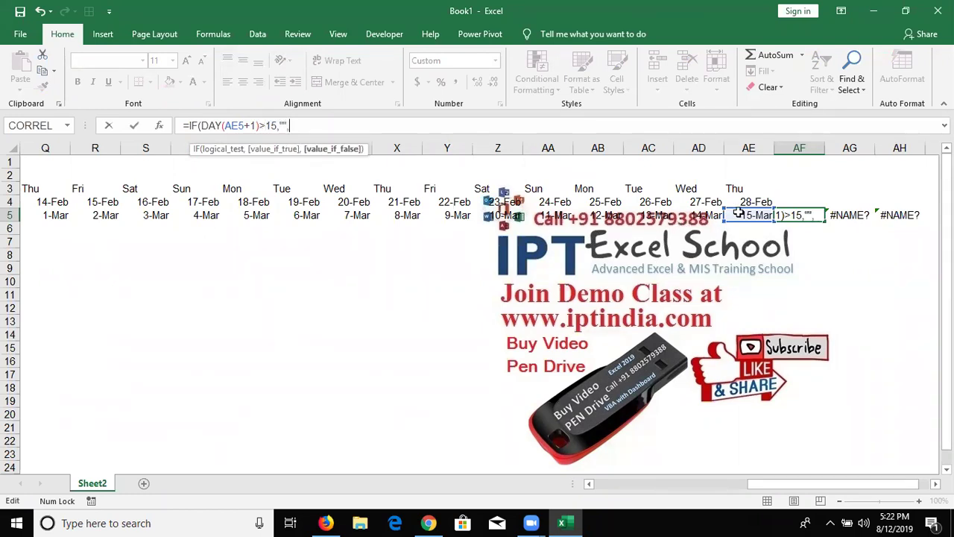
pyautogui.click(749, 214)
pyautogui.write('+1')
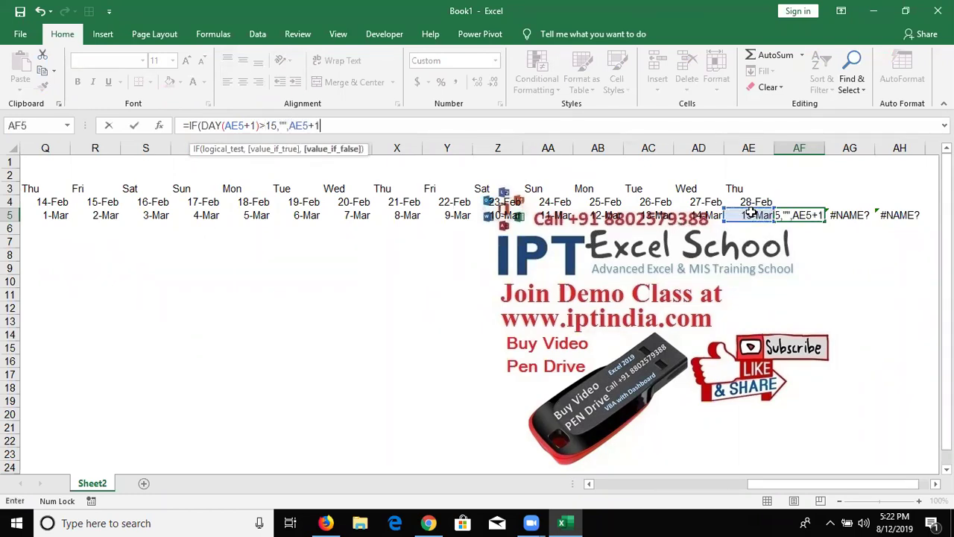
pyautogui.press('Return')
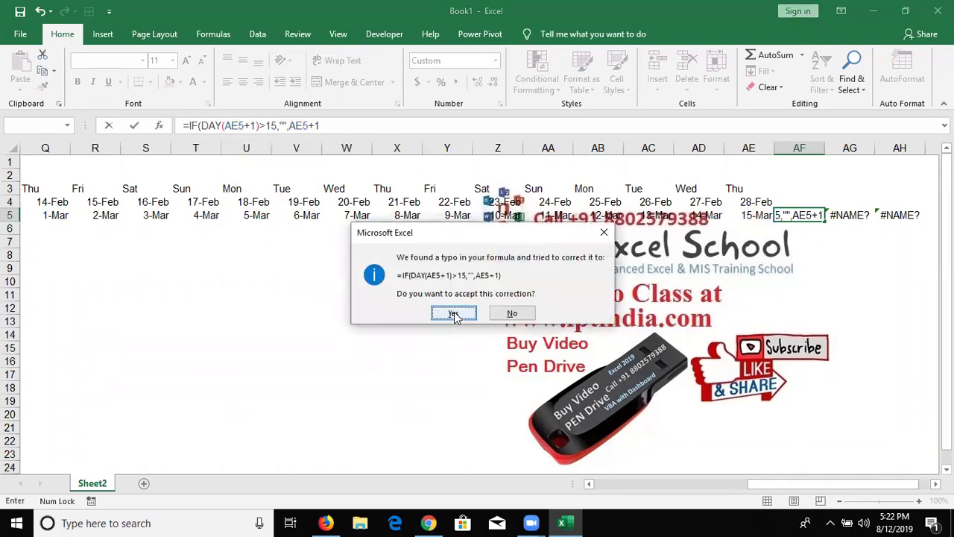
# Step: Accept Excel's suggested correction and extend the formula across AF5:AH5
pyautogui.click(453, 313)
pyautogui.hotkey('shift', 'Right')
pyautogui.hotkey('shift', 'Right')
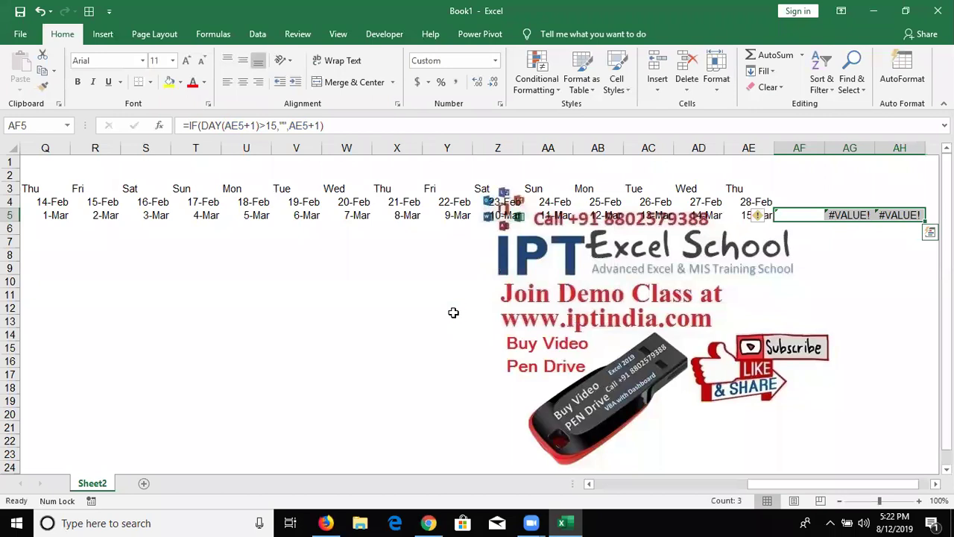
pyautogui.press('Left')
pyautogui.press('Right')
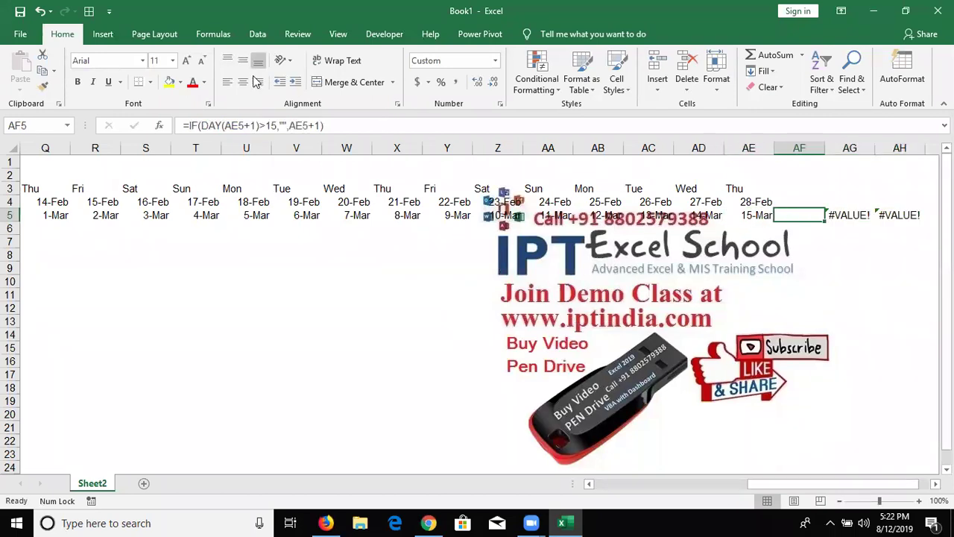
# Step: Wrap the AF5 formula in IFERROR(…,"") and fill it across AF5:AH5
pyautogui.click(192, 125)
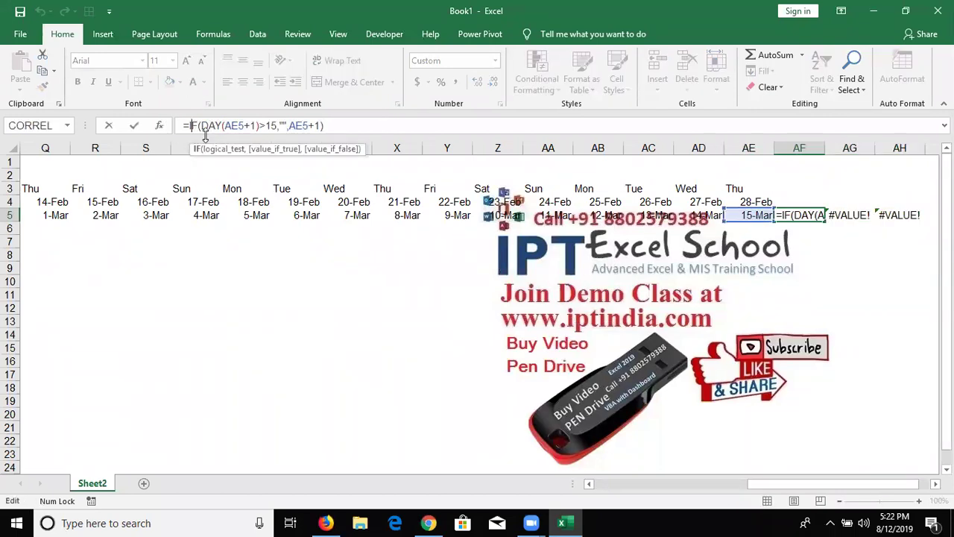
pyautogui.write('IFERROR(')
pyautogui.click(427, 131)
pyautogui.write(',"")')
pyautogui.hotkey('ctrl', 'Return')
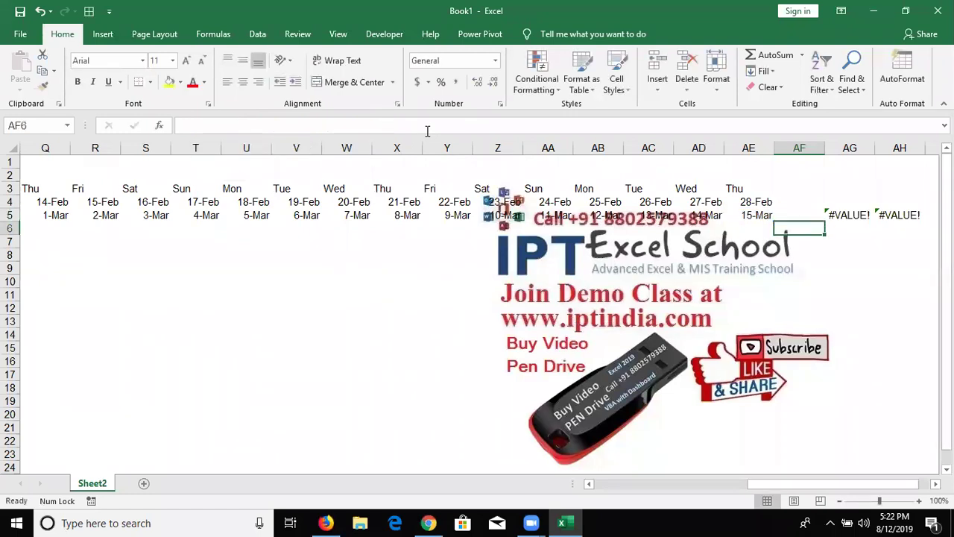
pyautogui.hotkey('shift', 'Right')
pyautogui.hotkey('shift', 'Right')
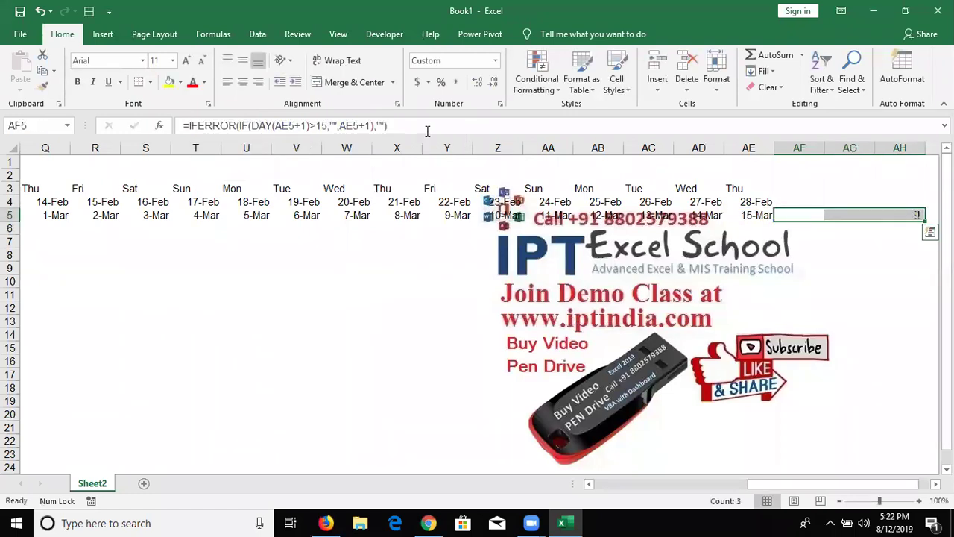
pyautogui.press('Up')
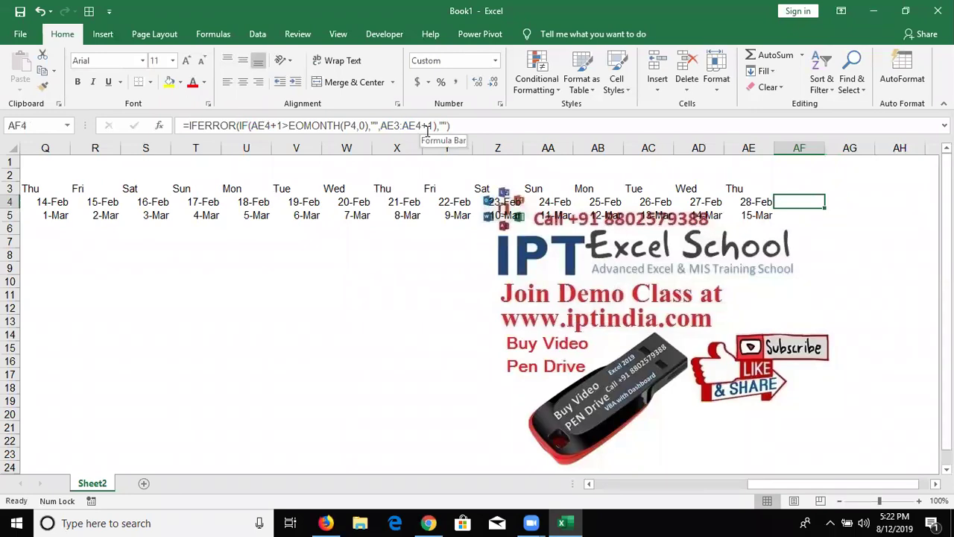
# Step: Begin a =DAY(D5) test formula in D6
pyautogui.press('Down')
pyautogui.press('Left')
pyautogui.press('Left')
pyautogui.press('Home')
pyautogui.press('Right')
pyautogui.press('Right')
pyautogui.press('Right')
pyautogui.press('Down')
pyautogui.press('Left')
pyautogui.write('=day')
pyautogui.press('Tab')
pyautogui.press('Up')
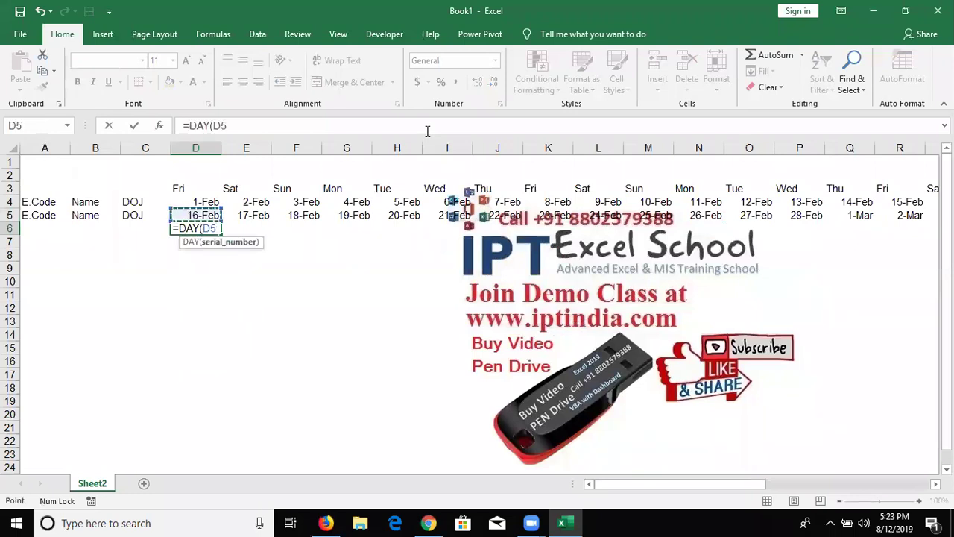
pyautogui.hotkey('ctrl', 'Return')
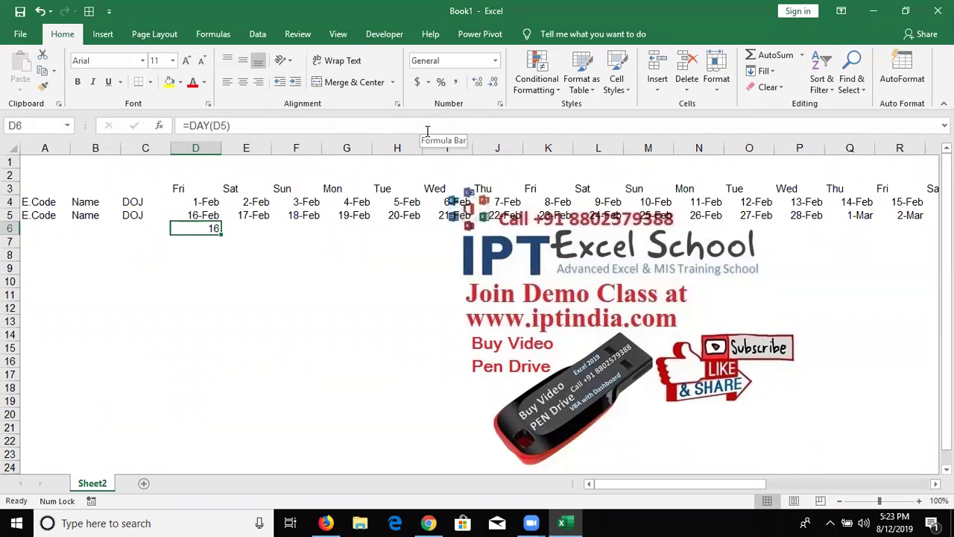
pyautogui.press('Up')
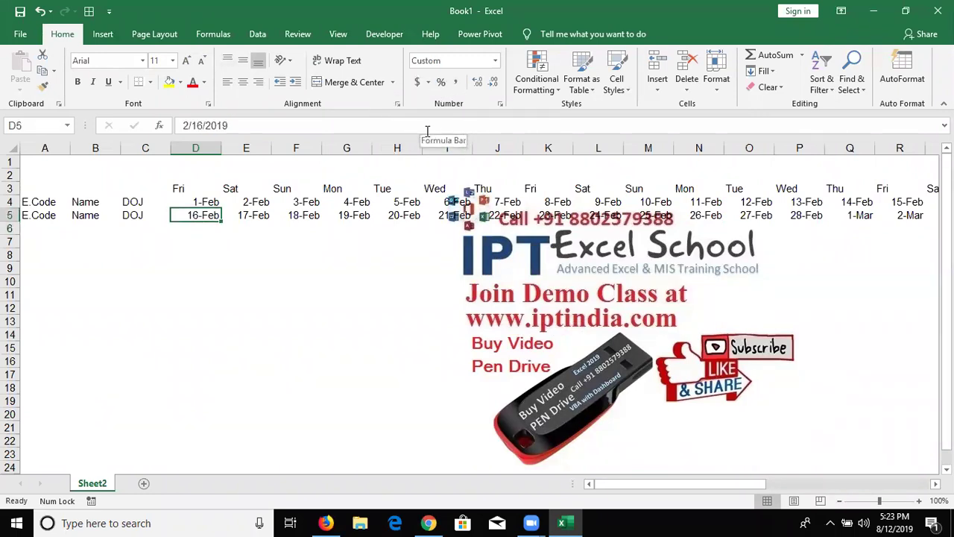
pyautogui.hotkey('ctrl', 'Right')
pyautogui.press('Left')
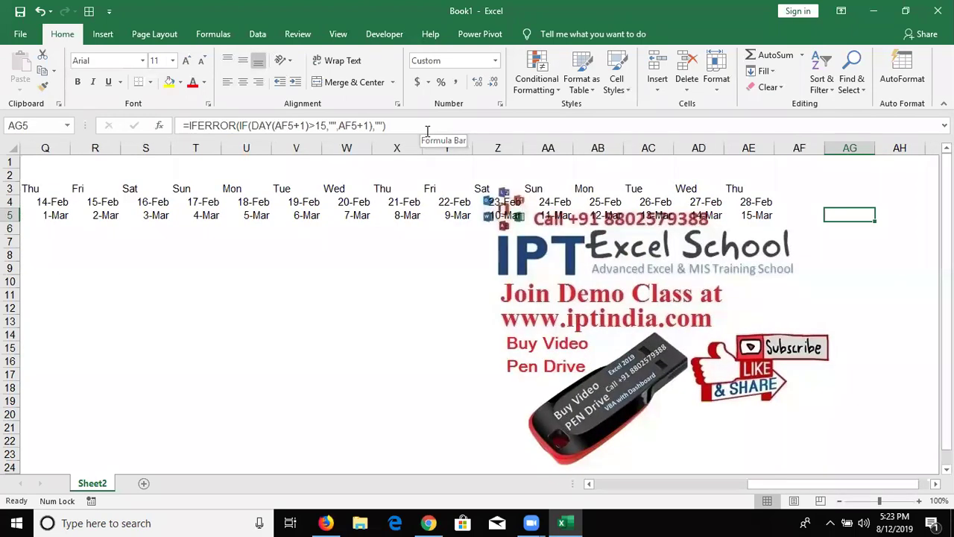
pyautogui.press('Left')
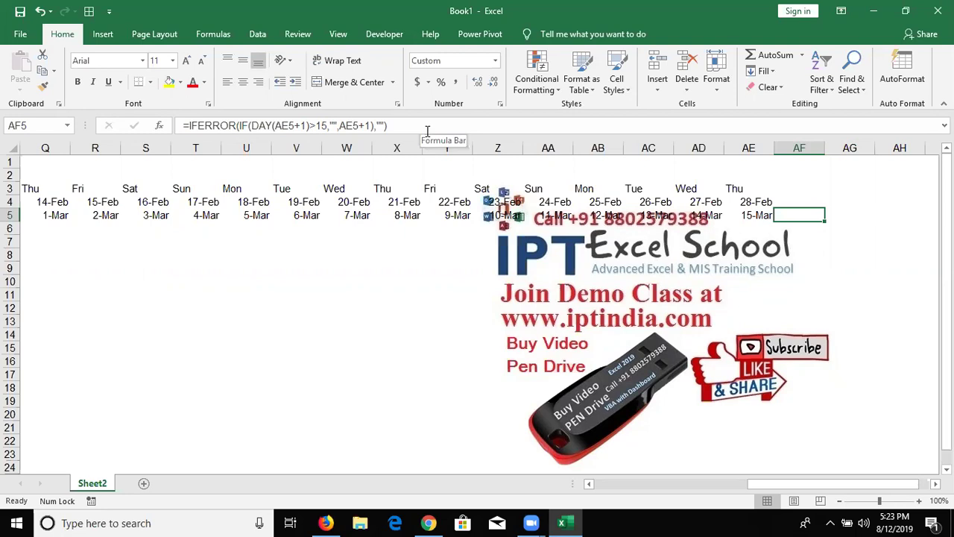
pyautogui.press('Home')
pyautogui.press('Right')
pyautogui.press('Right')
pyautogui.press('Right')
pyautogui.press('Up')
pyautogui.press('Up')
pyautogui.press('Up')
pyautogui.press('Up')
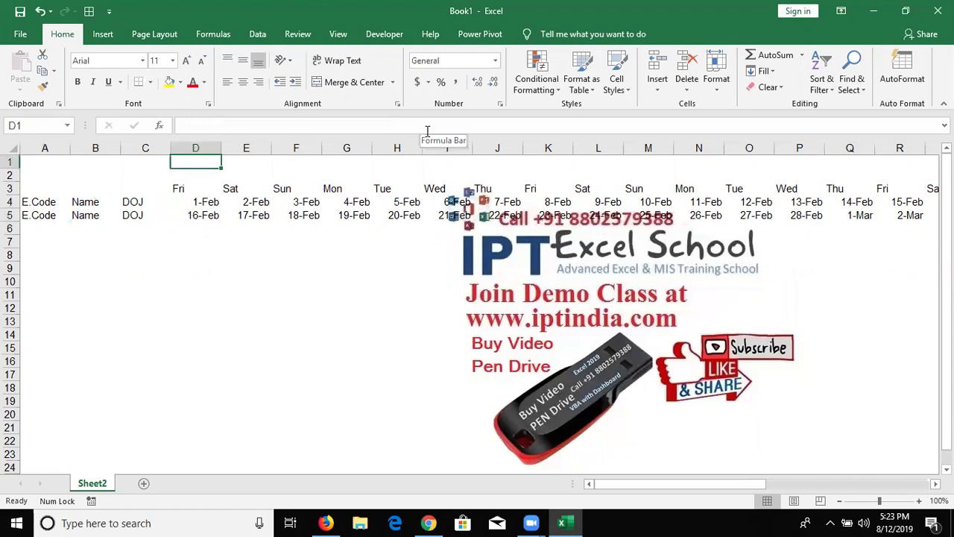
# Step: Label cell C1 as 'St From'
pyautogui.press('Left')
pyautogui.press('Left')
pyautogui.press('Left')
pyautogui.press('Down')
pyautogui.write('=')
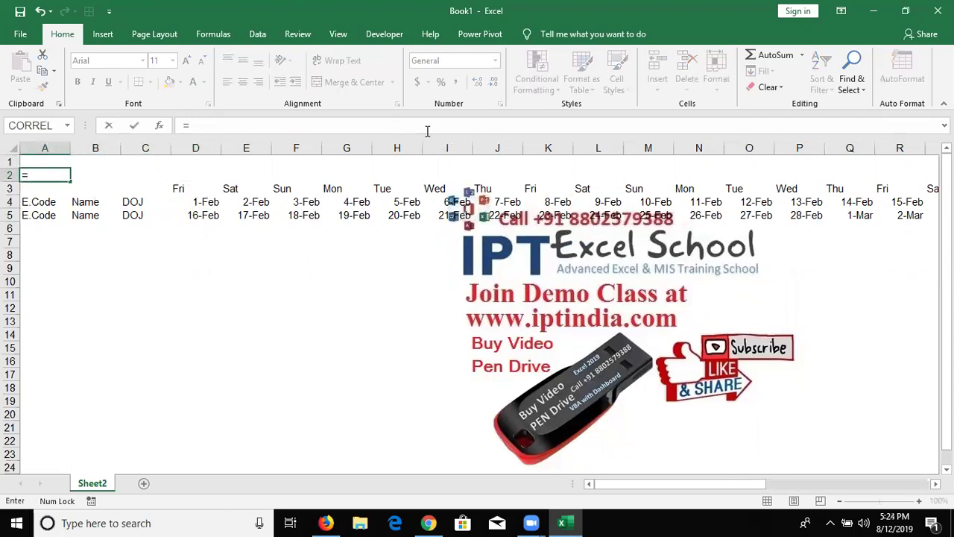
pyautogui.press('Escape')
pyautogui.press('Right')
pyautogui.press('Right')
pyautogui.press('Up')
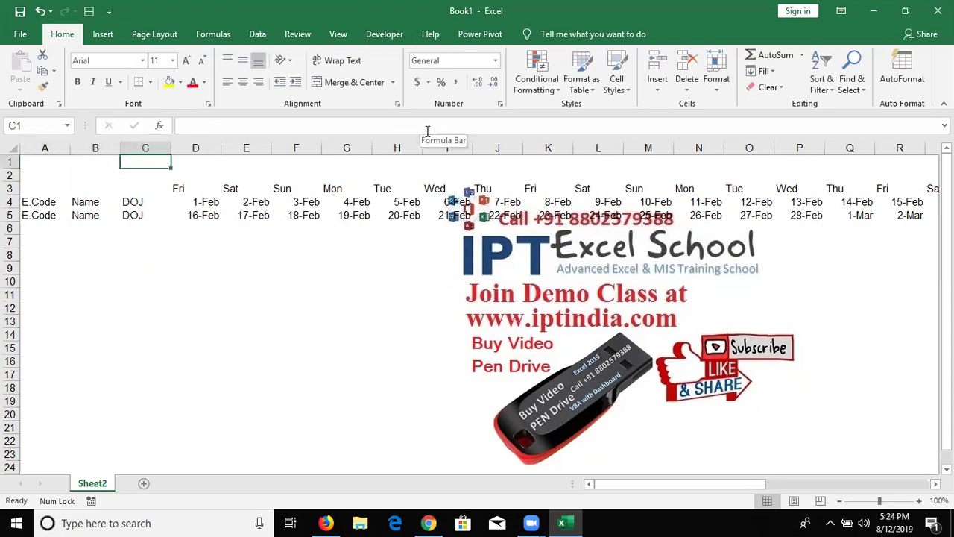
pyautogui.write('St Fro,m')
pyautogui.press('BackSpace')
pyautogui.press('BackSpace')
pyautogui.write(',m')
pyautogui.press('BackSpace')
pyautogui.press('BackSpace')
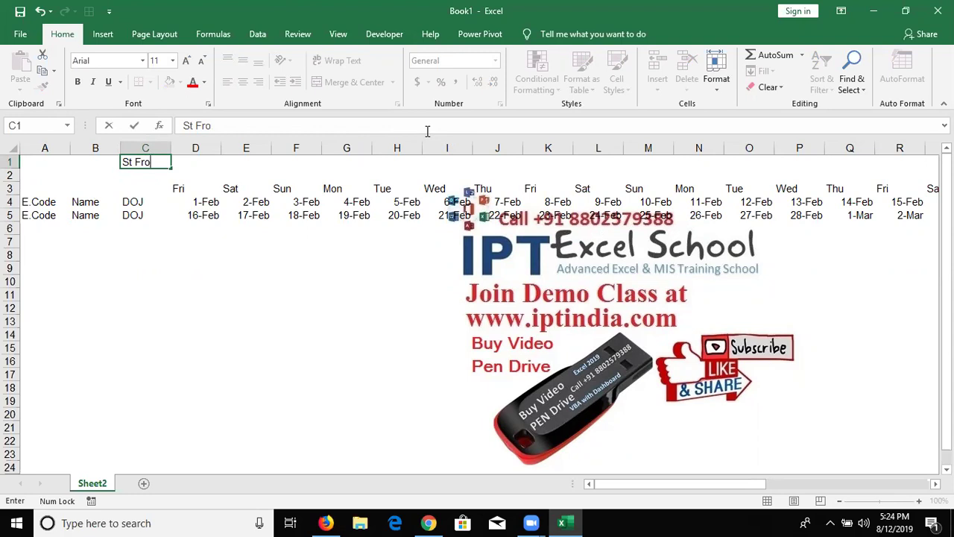
pyautogui.write('m')
pyautogui.press('Tab')
pyautogui.press('Tab')
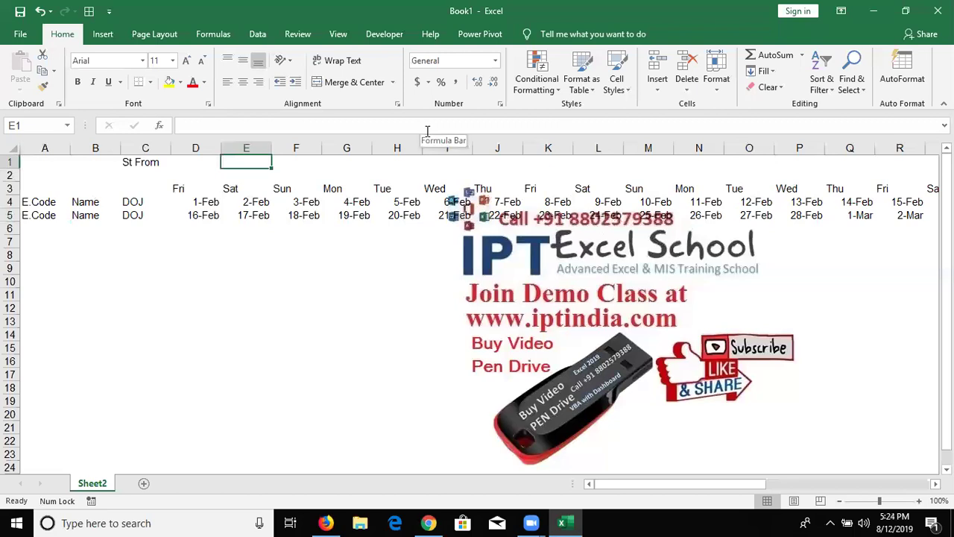
# Step: Label cell E1 as 'End'
pyautogui.press('Left')
pyautogui.press('Right')
pyautogui.write('E')
pyautogui.press('Escape')
pyautogui.write('End')
pyautogui.press('Return')
pyautogui.press('Down')
pyautogui.press('Down')
pyautogui.press('Down')
pyautogui.press('Down')
# Step: Enter the formula =D1 in D6 so it follows the start date
pyautogui.press('Left')
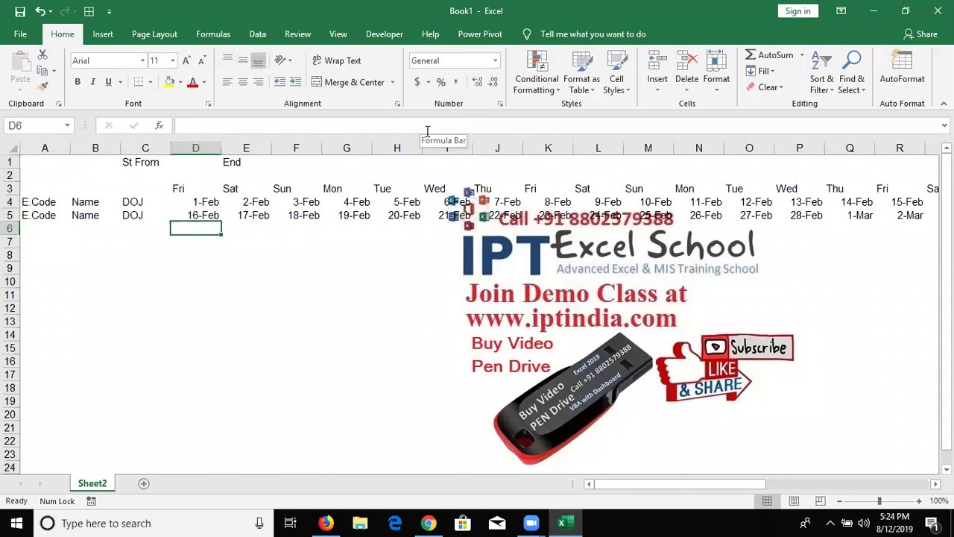
pyautogui.write('=')
pyautogui.press('Up')
pyautogui.press('Up')
pyautogui.press('Up')
pyautogui.press('Up')
pyautogui.press('Up')
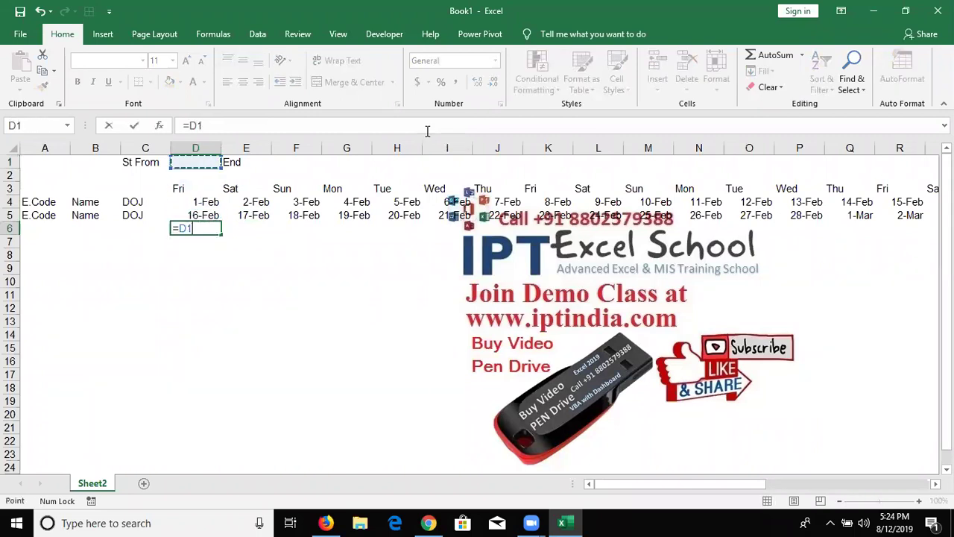
pyautogui.press('Return')
pyautogui.press('Up')
pyautogui.press('Up')
pyautogui.press('Up')
pyautogui.press('Up')
pyautogui.press('Up')
# Step: Enter 8/21 in D1, making 21-Aug the start date
pyautogui.write('8/20')
pyautogui.press('Return')
pyautogui.press('Down')
pyautogui.press('Down')
pyautogui.press('Down')
pyautogui.press('Down')
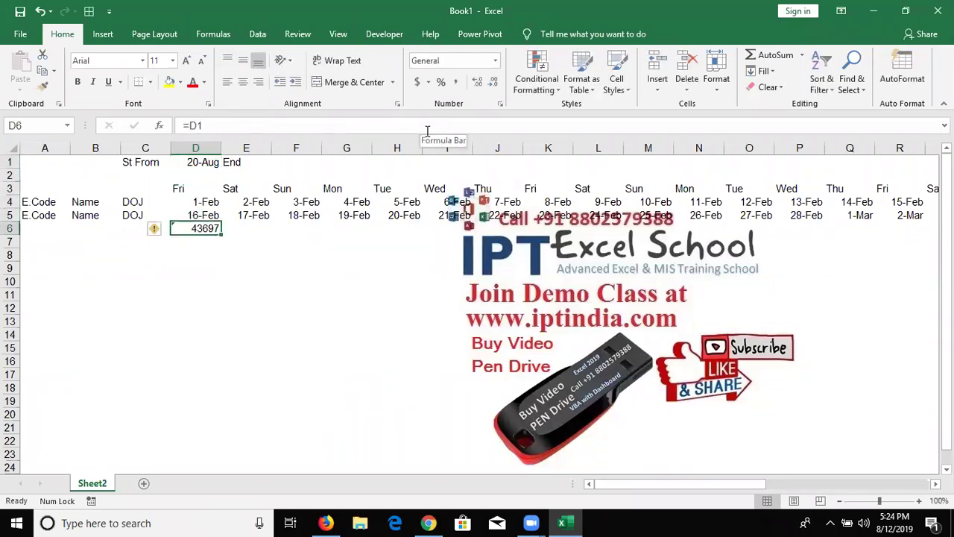
pyautogui.press('Up')
pyautogui.press('Right')
pyautogui.press('Right')
pyautogui.press('Up')
pyautogui.press('Up')
pyautogui.press('Up')
pyautogui.press('Up')
pyautogui.press('Left')
pyautogui.press('Right')
pyautogui.press('Left')
pyautogui.press('Left')
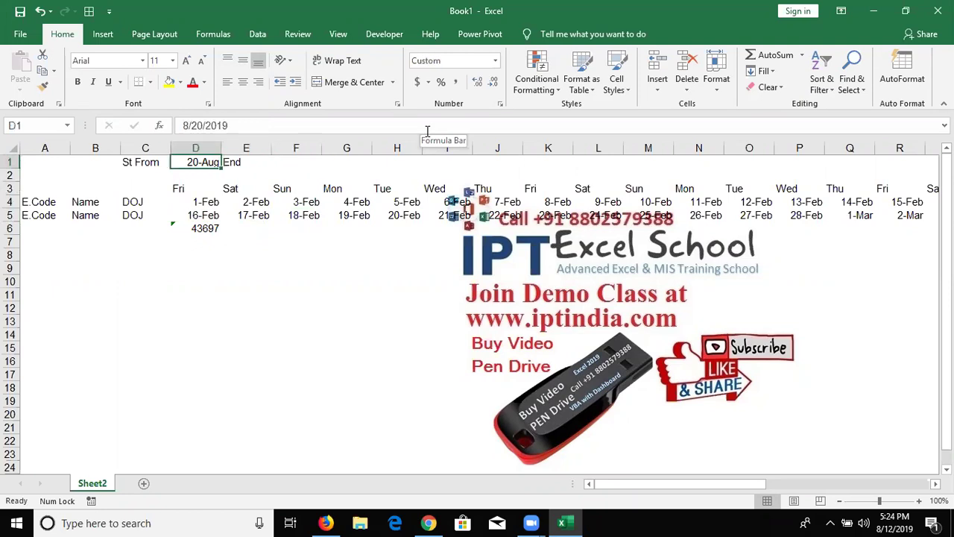
pyautogui.write('8/21')
pyautogui.press('Tab')
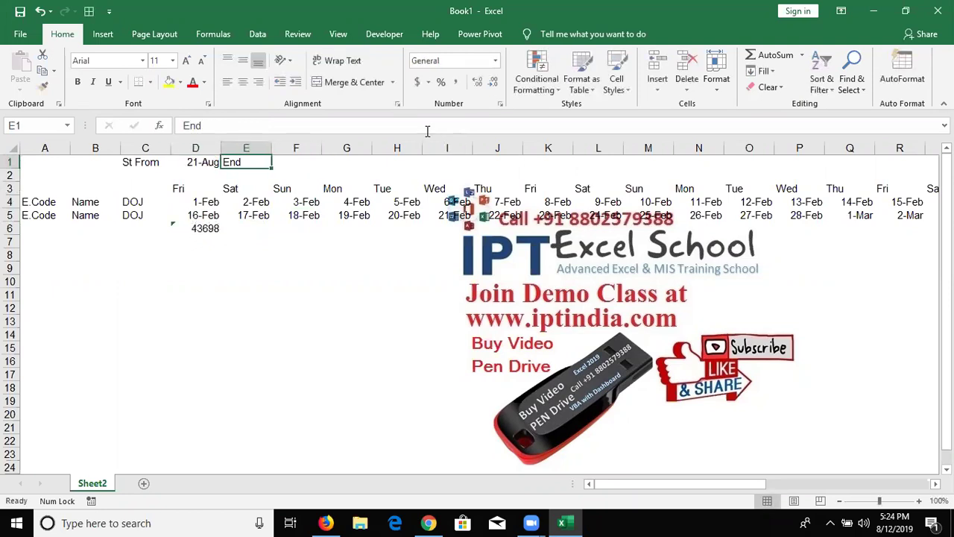
# Step: Enter 8/20 as the end date in F1, then return to D6
pyautogui.press('Right')
pyautogui.write('820')
pyautogui.press('Return')
pyautogui.press('Up')
pyautogui.write('8/20')
pyautogui.press('Return')
pyautogui.press('Down')
pyautogui.press('Down')
pyautogui.press('Down')
pyautogui.press('Down')
pyautogui.press('Left')
pyautogui.press('Left')
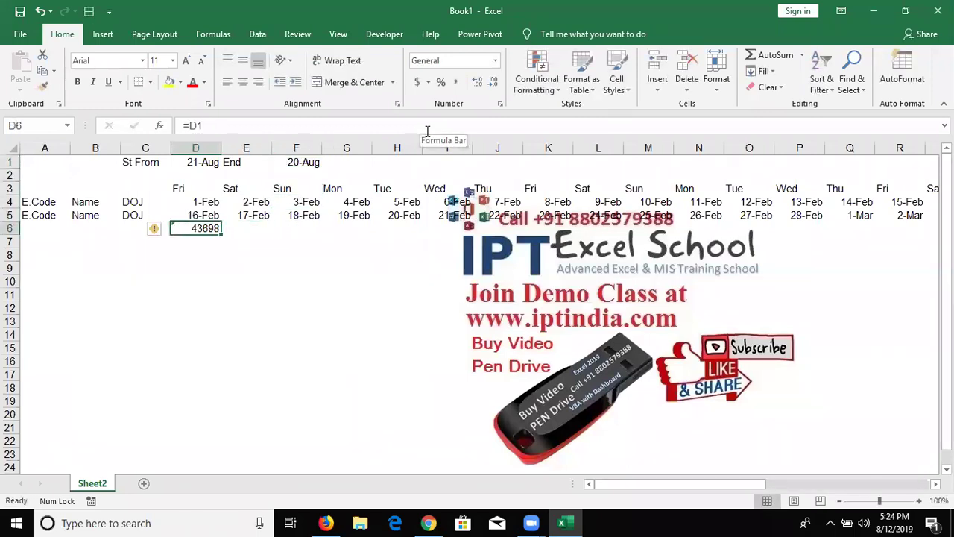
# Step: Enter =D1 in D6 so it shows the start date
pyautogui.write('=')
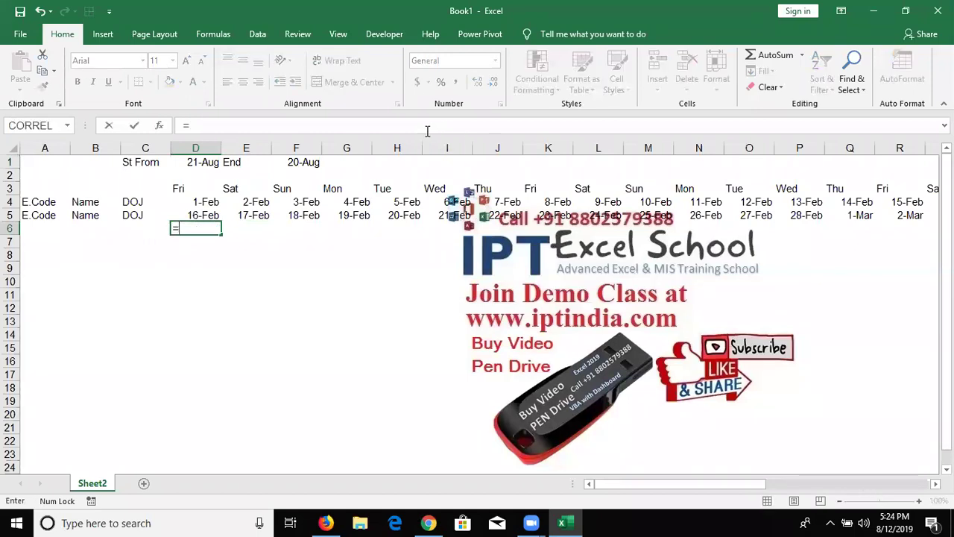
pyautogui.press('Up')
pyautogui.press('Up')
pyautogui.press('Up')
pyautogui.press('Up')
pyautogui.press('Up')
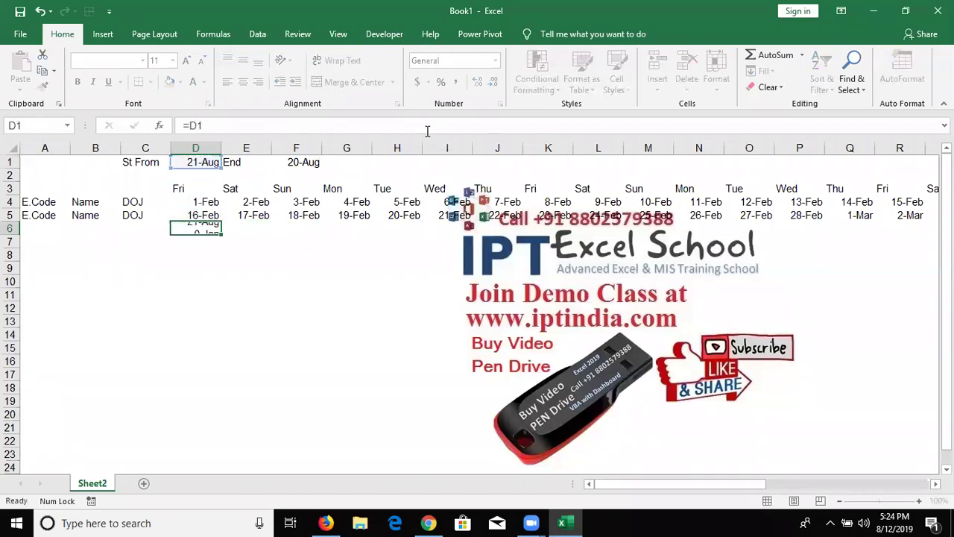
pyautogui.hotkey('ctrl', 'Return')
pyautogui.press('Right')
# Step: In E6, enter =IF(D6+1>F1,"",D6+1) to show the next day until the end date
pyautogui.write('=')
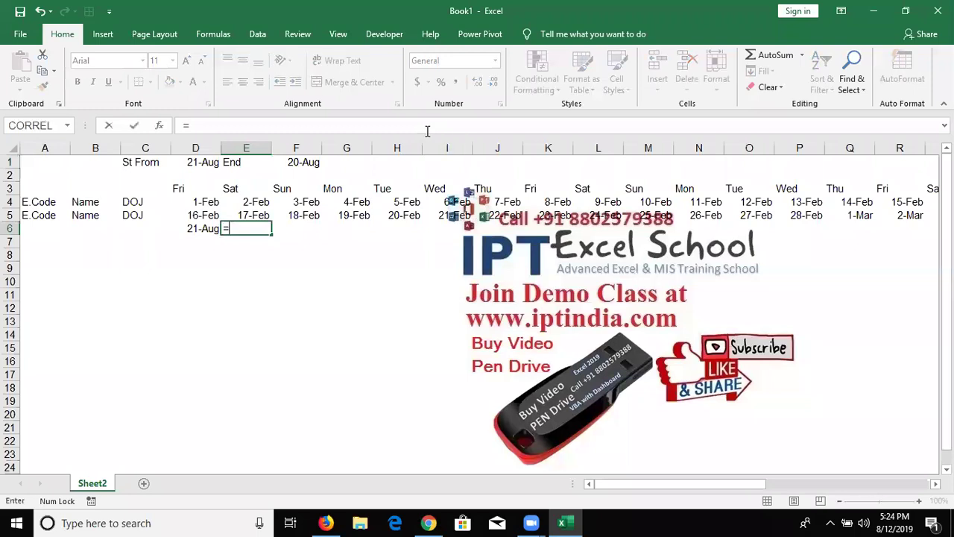
pyautogui.write('IF(')
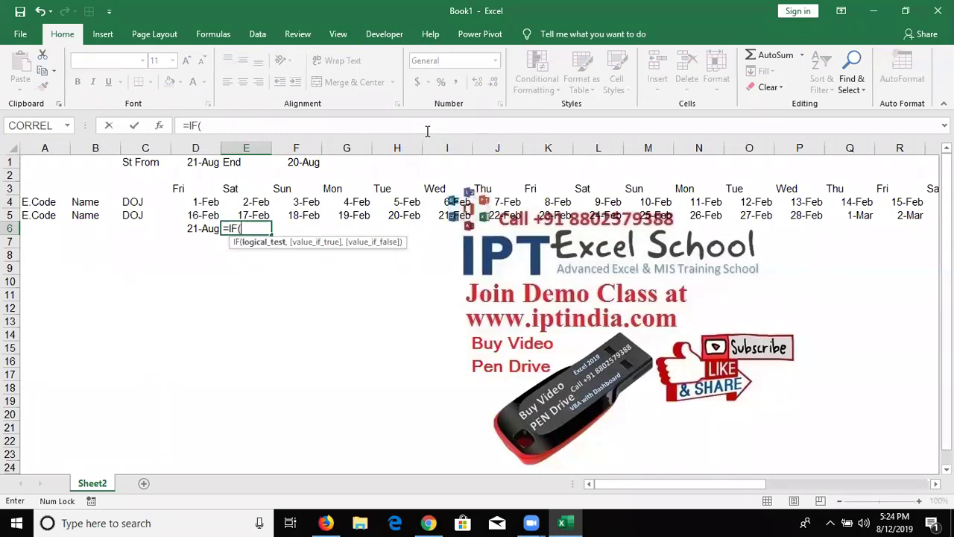
pyautogui.press('Left')
pyautogui.write('+1')
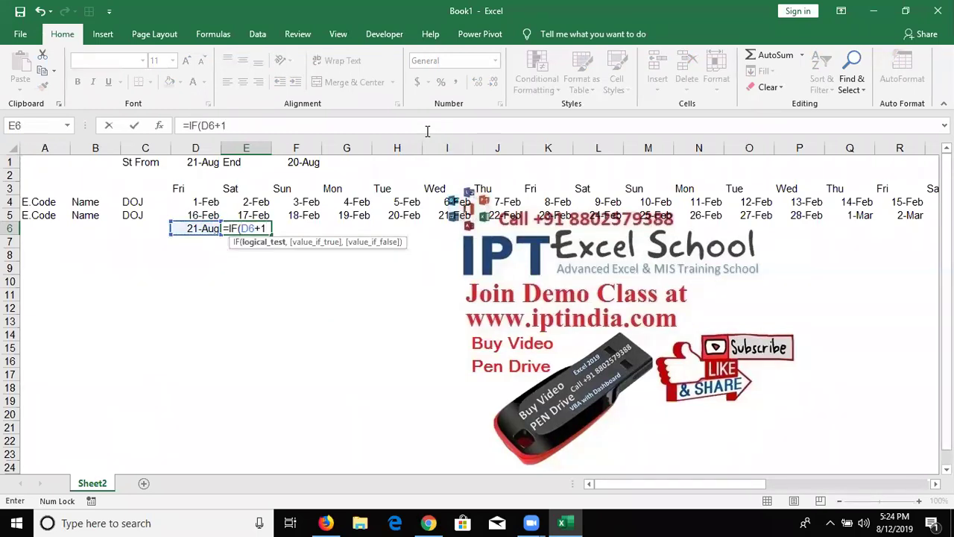
pyautogui.write('>')
pyautogui.click(313, 162)
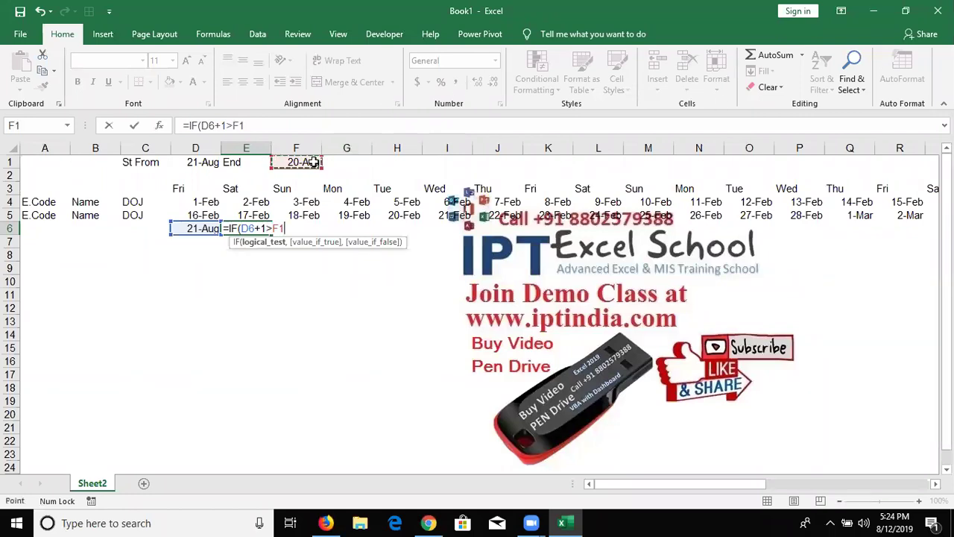
pyautogui.write(',')
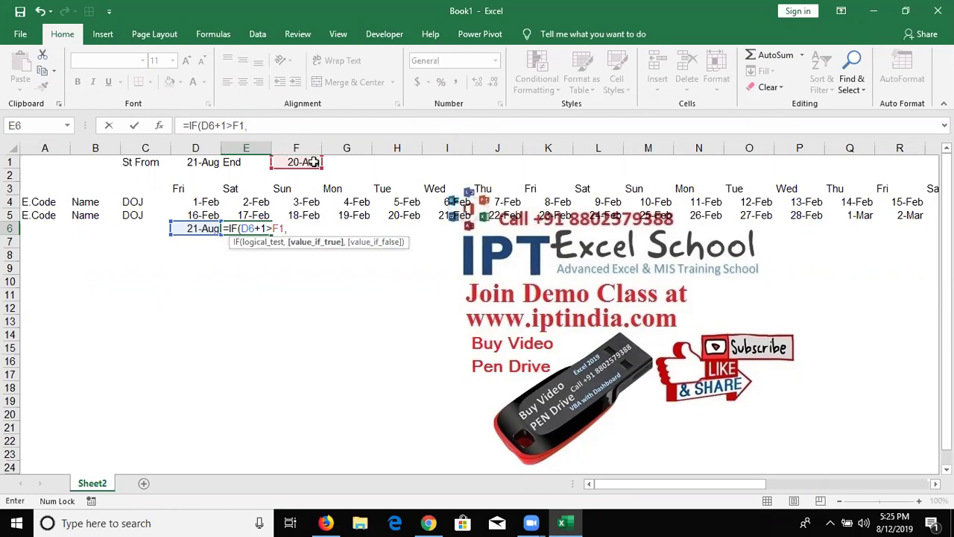
pyautogui.write('>')
pyautogui.press('BackSpace')
pyautogui.write('"",')
pyautogui.click(195, 228)
pyautogui.write('+')
pyautogui.press('Return')
pyautogui.press('Up')
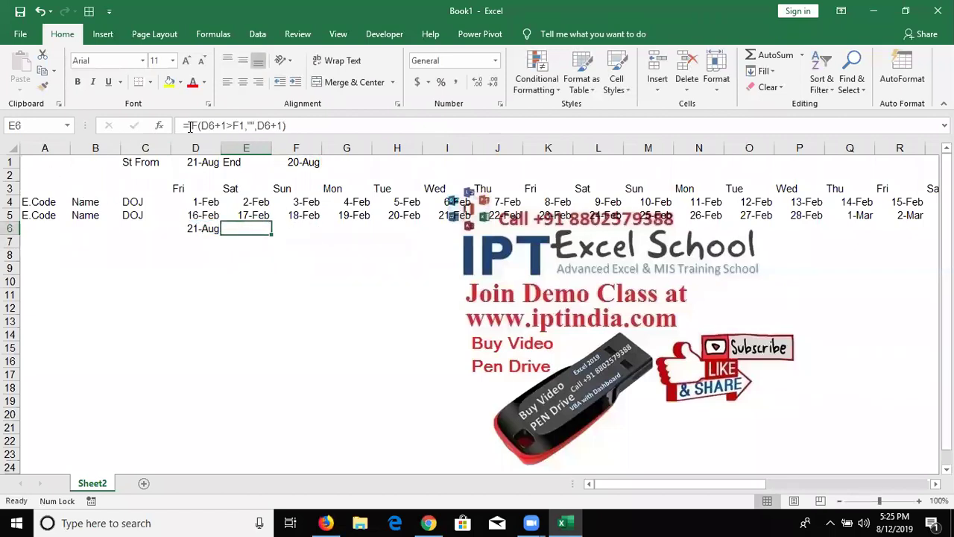
# Step: Wrap E6's IF formula in IFERROR, returning "" on error
pyautogui.click(189, 126)
pyautogui.write('IFE')
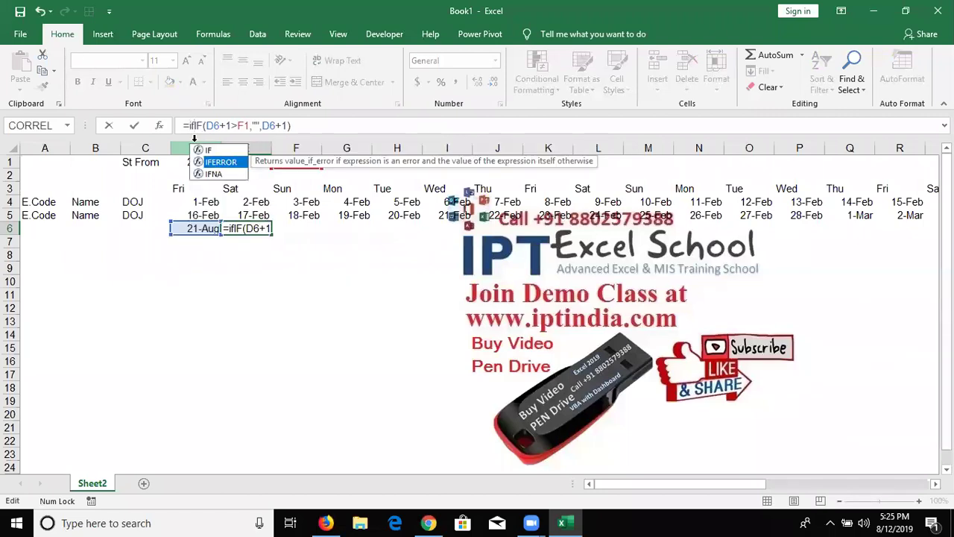
pyautogui.press('Tab')
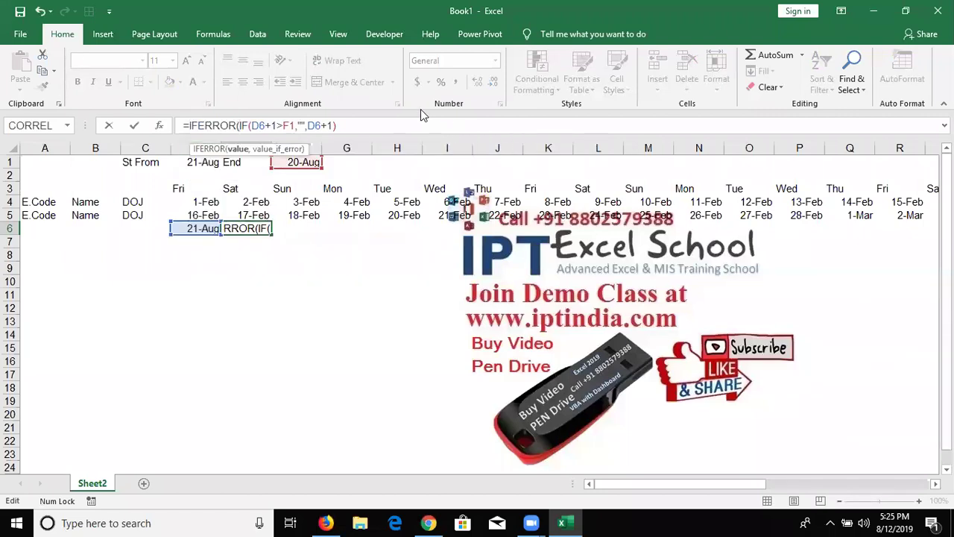
pyautogui.click(417, 120)
pyautogui.write(',""')
pyautogui.write(')')
pyautogui.press('Return')
pyautogui.press('Up')
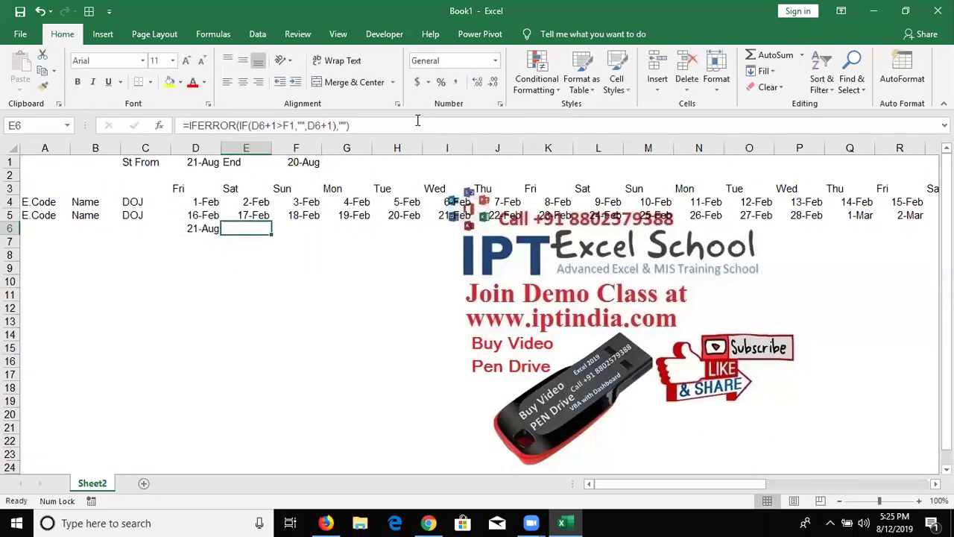
# Step: Make the F1 reference in E6's formula absolute as $F$1
pyautogui.click(292, 125)
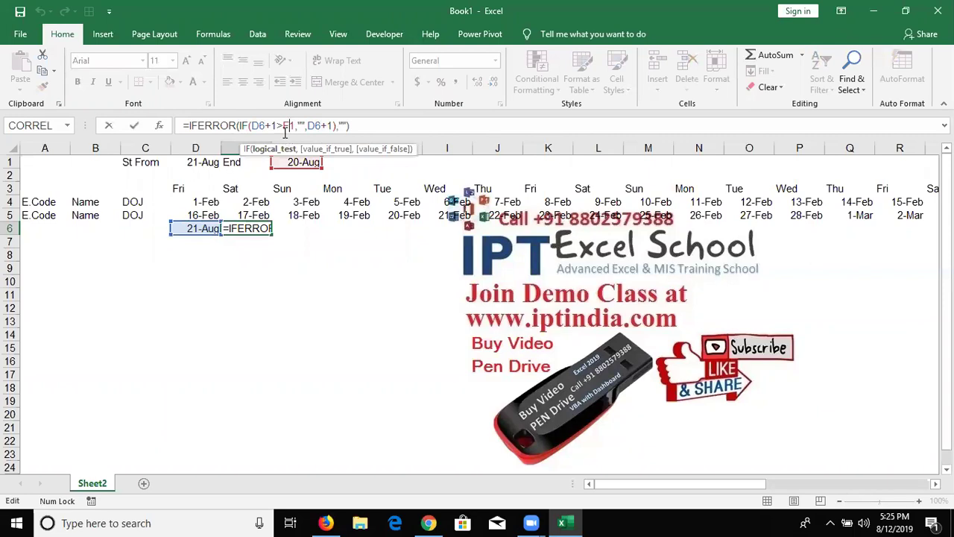
pyautogui.click(282, 150)
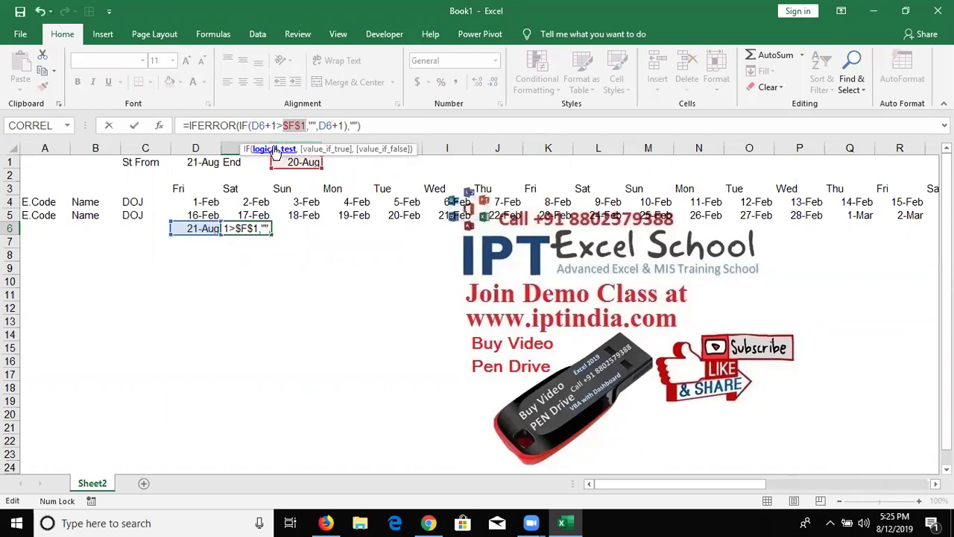
pyautogui.press('Return')
pyautogui.press('Up')
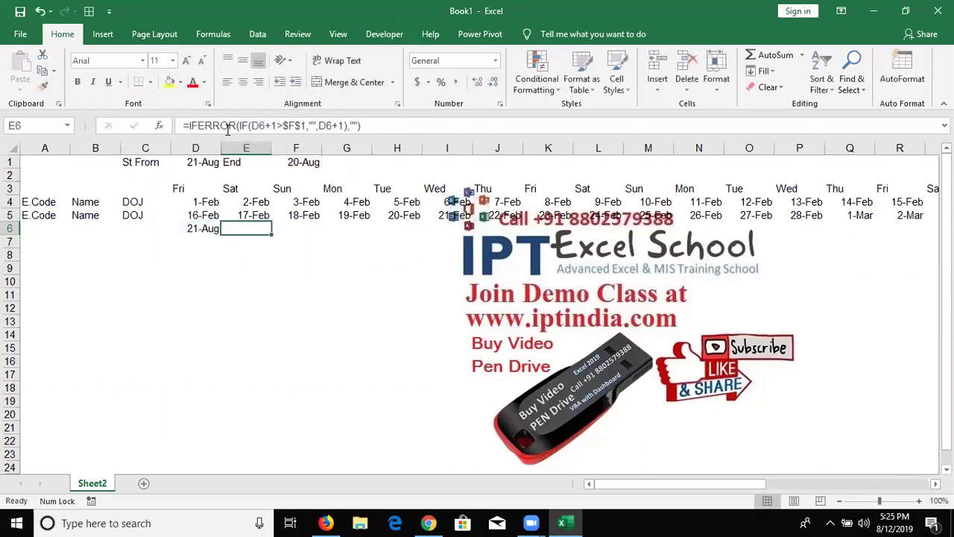
pyautogui.moveTo(239, 125); pyautogui.dragTo(351, 125)
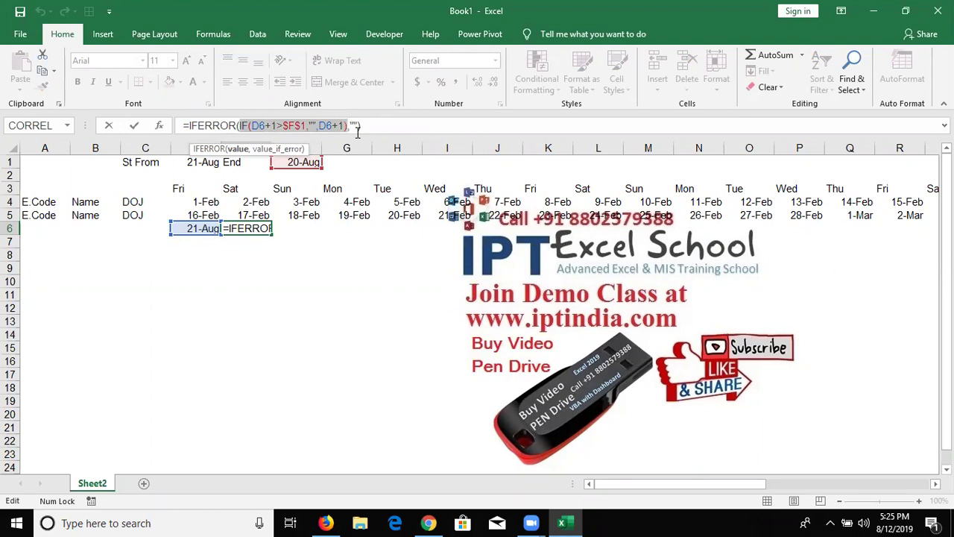
pyautogui.press('Return')
pyautogui.press('Up')
pyautogui.press('Up')
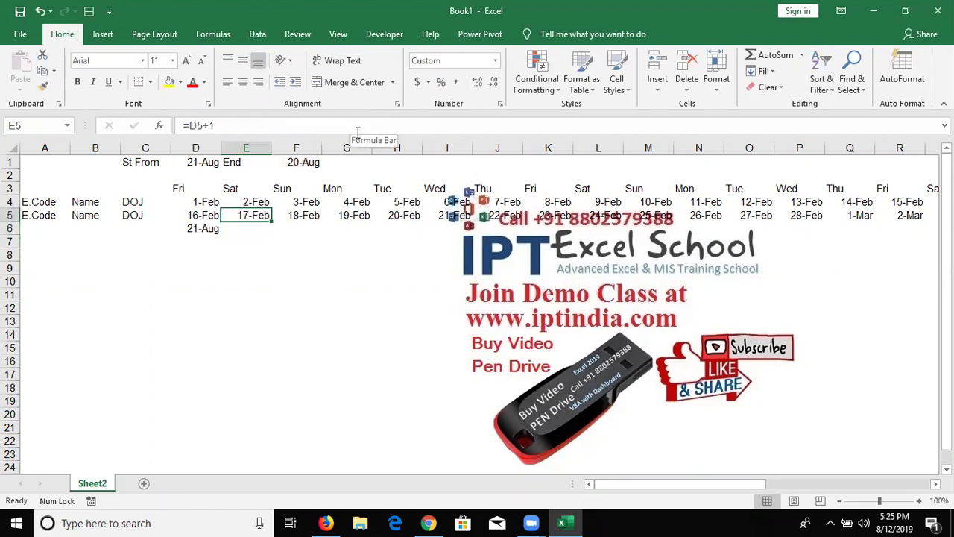
pyautogui.press('Down')
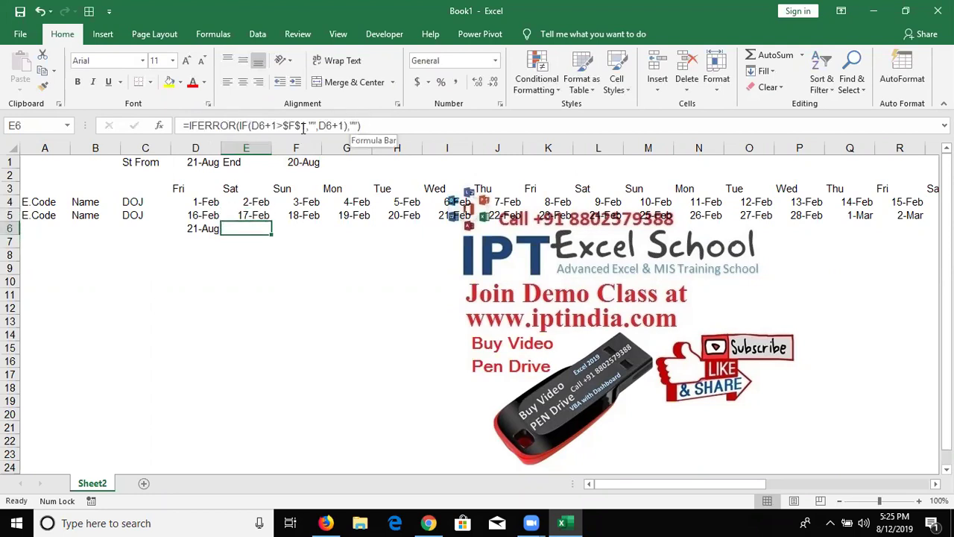
pyautogui.click(302, 127)
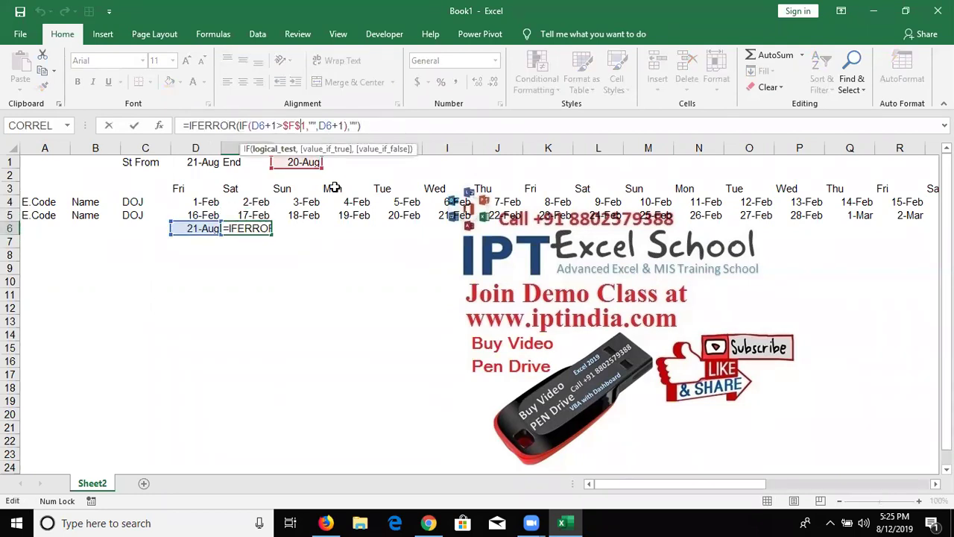
pyautogui.press('Return')
# Step: Change the end date in F1 to 20-Sep and format E6 as a date
pyautogui.click(283, 160)
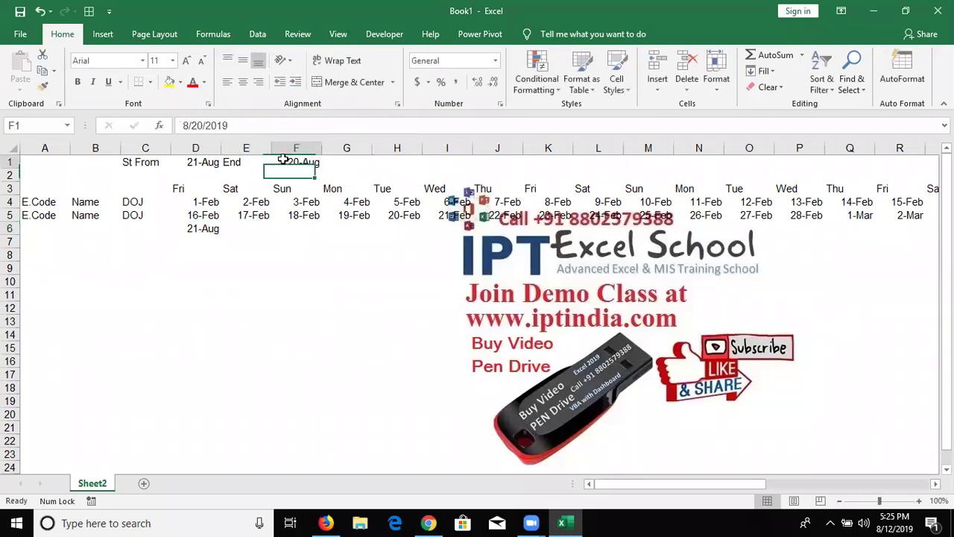
pyautogui.write('9/2')
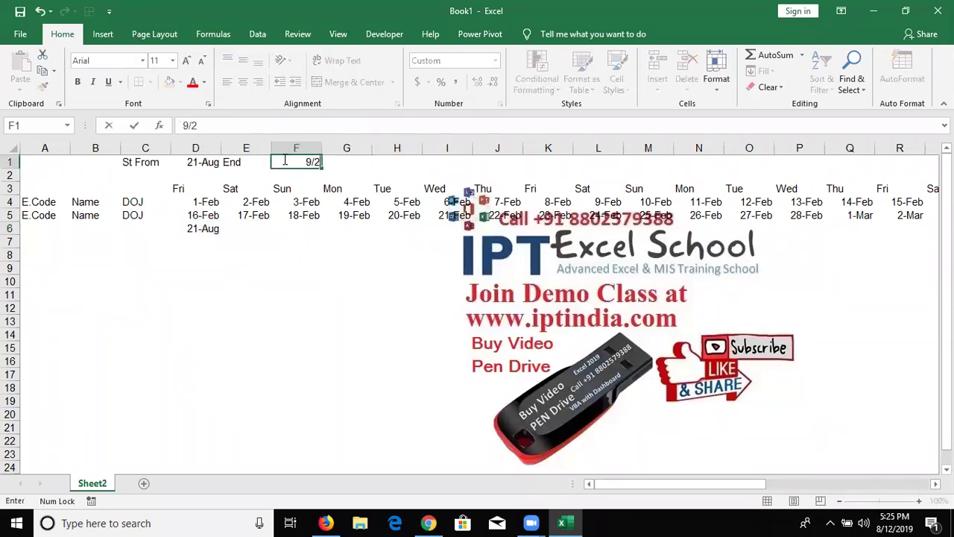
pyautogui.write('0')
pyautogui.press('Return')
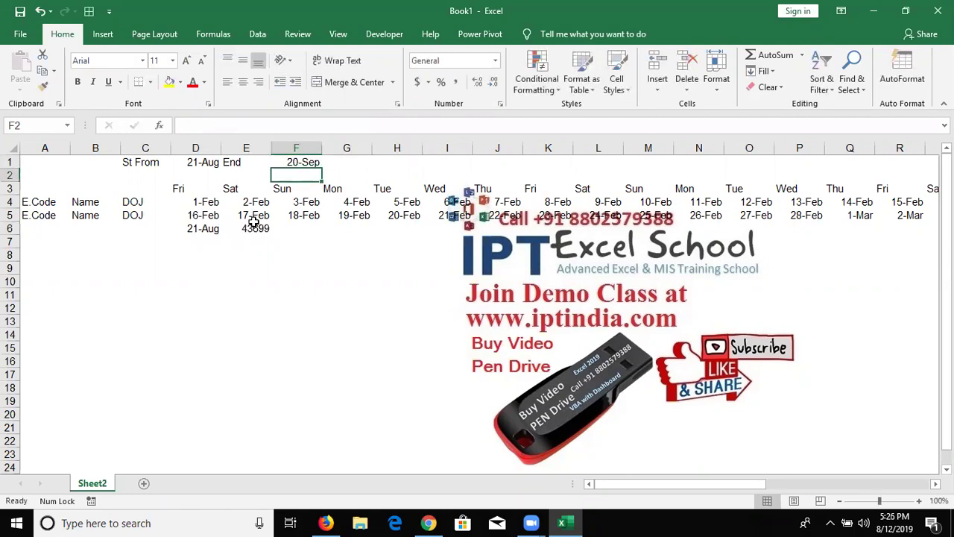
pyautogui.click(252, 227)
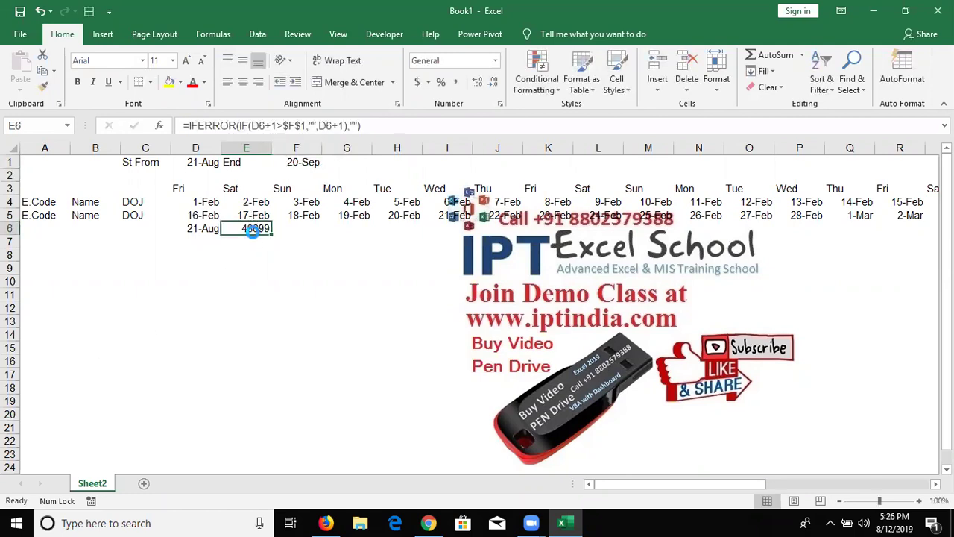
pyautogui.hotkey('ctrl', 'shift', '4')
pyautogui.hotkey('ctrl', 'shift', '3')
# Step: Fill E6's date formula across row 6 through AH6
pyautogui.press('Up')
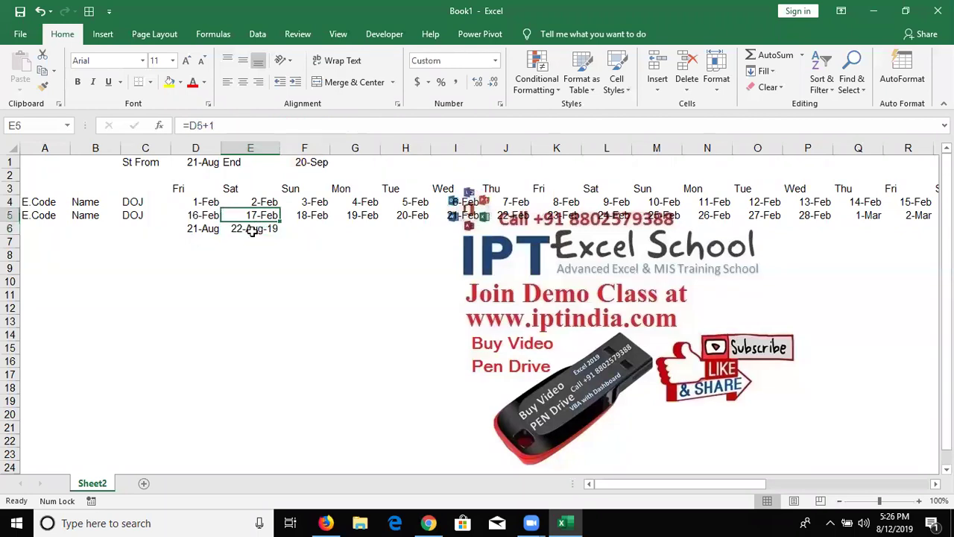
pyautogui.hotkey('ctrl', 'Right')
pyautogui.press('Down')
pyautogui.hotkey('ctrl', 'shift', 'Left')
pyautogui.hotkey('ctrl', 'r')
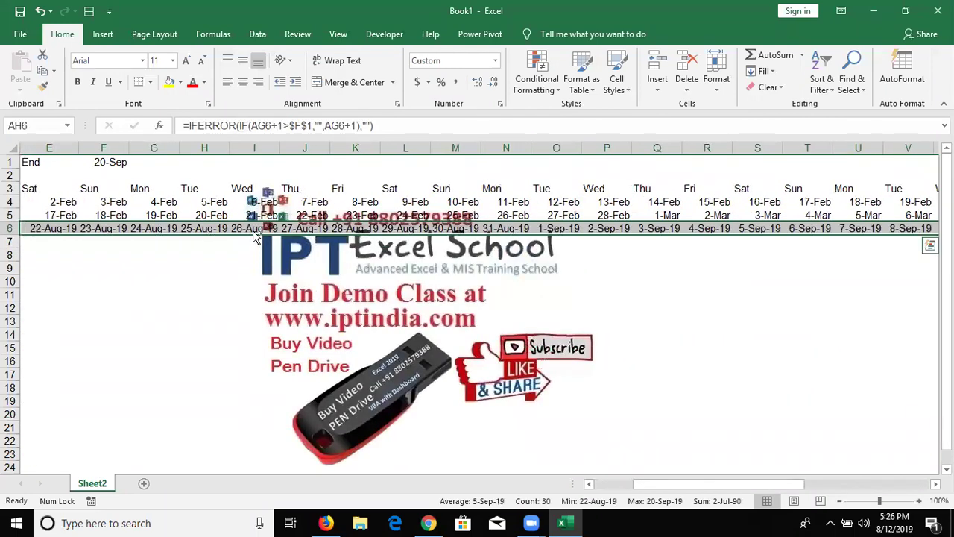
# Step: Autofit column AG so its date shows instead of hash marks
pyautogui.hotkey('ctrl', 'Right')
pyautogui.press('Left')
pyautogui.press('Left')
pyautogui.press('Left')
pyautogui.press('Left')
pyautogui.press('Left')
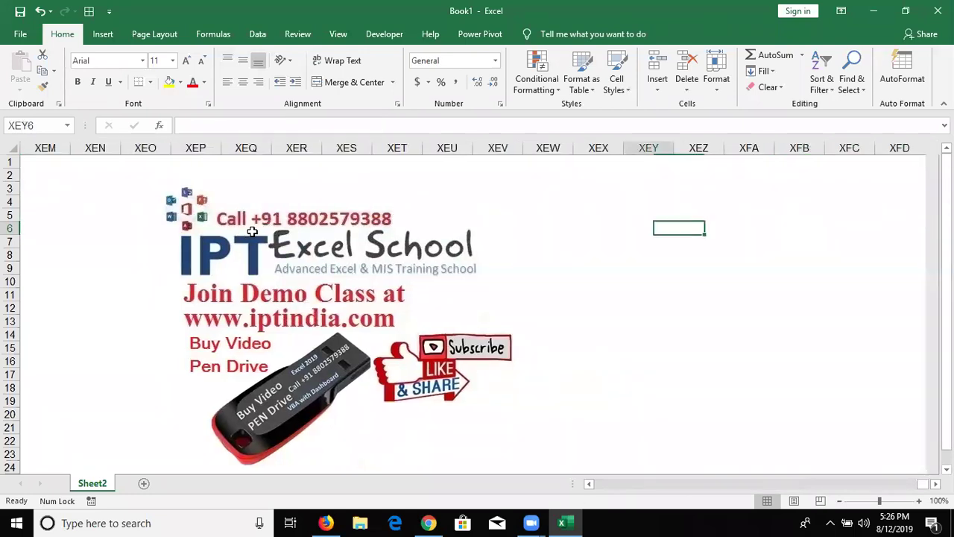
pyautogui.press('Left')
pyautogui.press('Left')
pyautogui.press('Left')
pyautogui.press('Left')
pyautogui.hotkey('ctrl', 'Left')
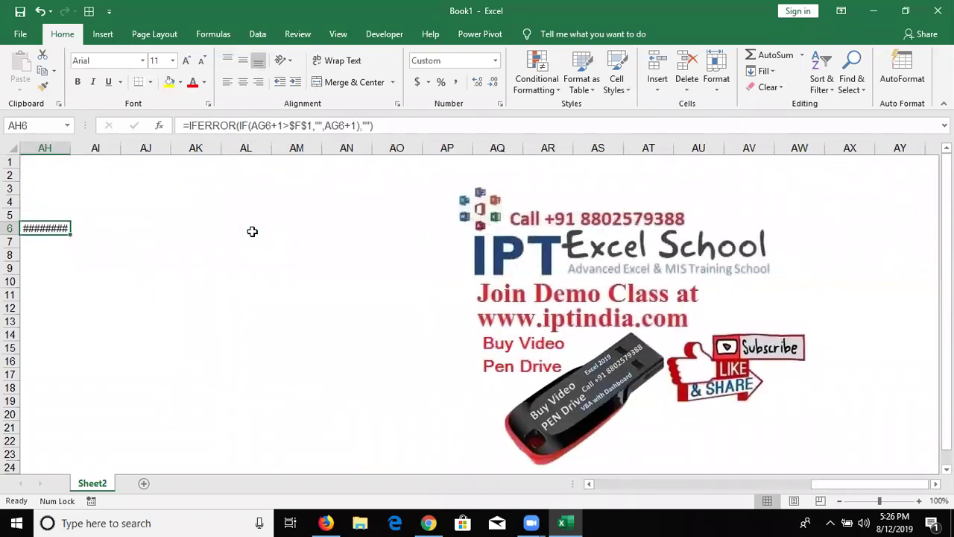
pyautogui.press('Left')
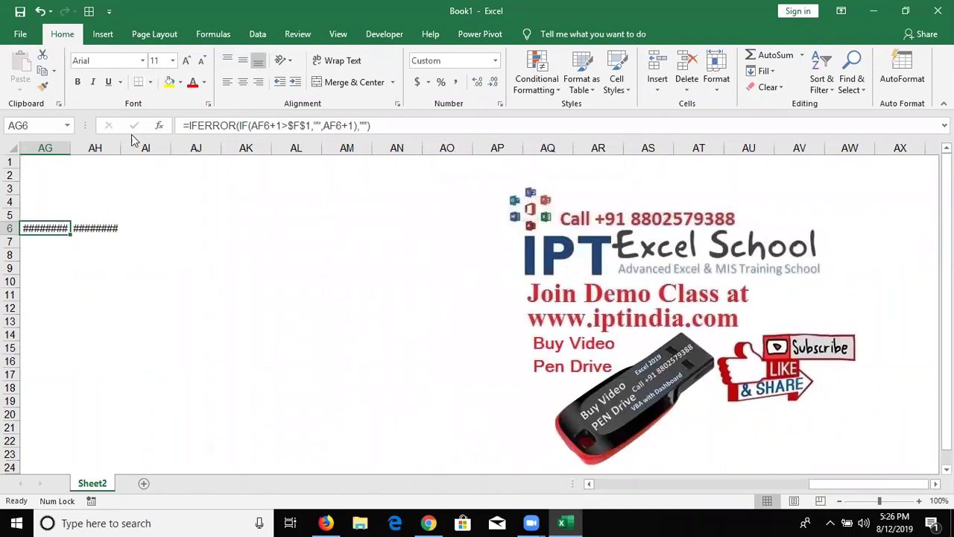
pyautogui.moveTo(92, 147); pyautogui.dragTo(70, 148)
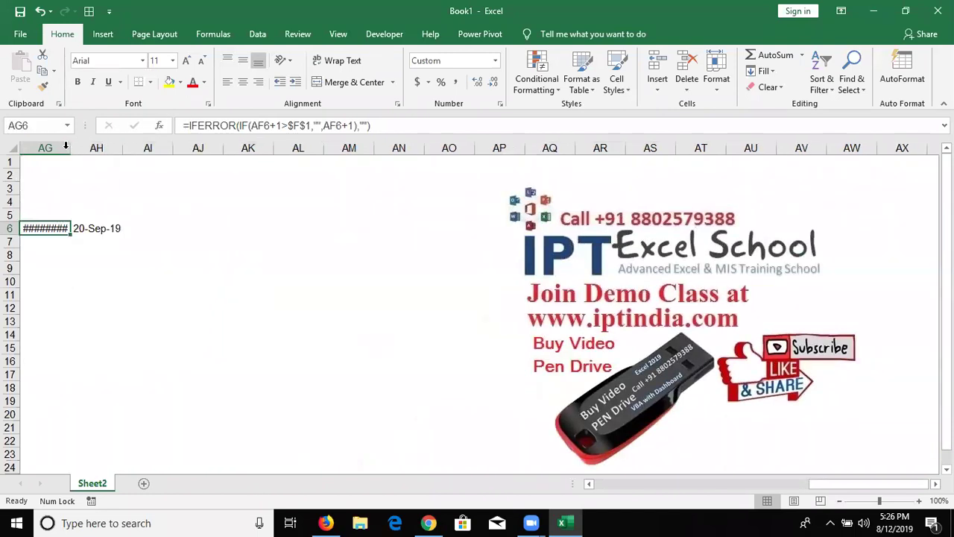
pyautogui.doubleClick(72, 147)
# Step: Scroll back to column A and select rows 5 and 6
pyautogui.moveTo(826, 483); pyautogui.dragTo(722, 485)
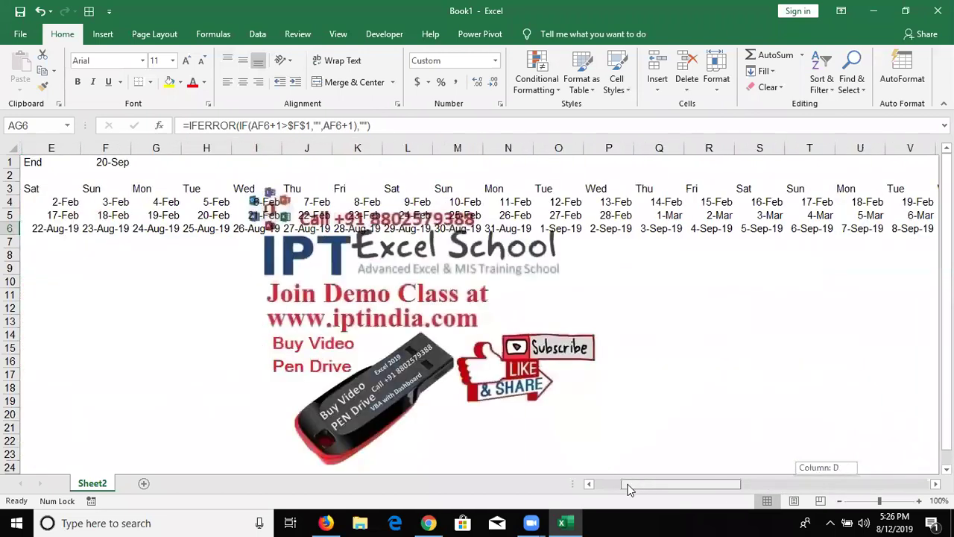
pyautogui.moveTo(722, 485); pyautogui.dragTo(518, 463)
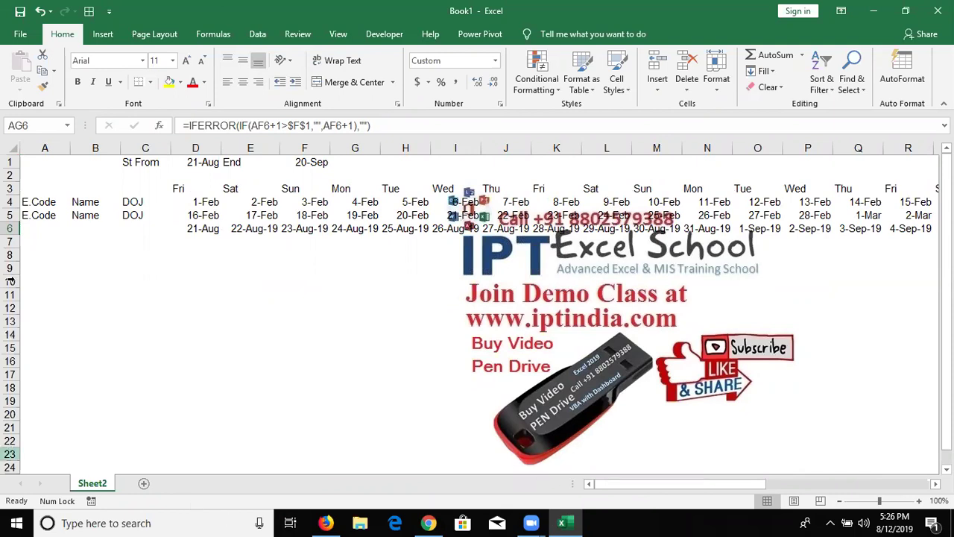
pyautogui.moveTo(7, 216); pyautogui.dragTo(8, 228)
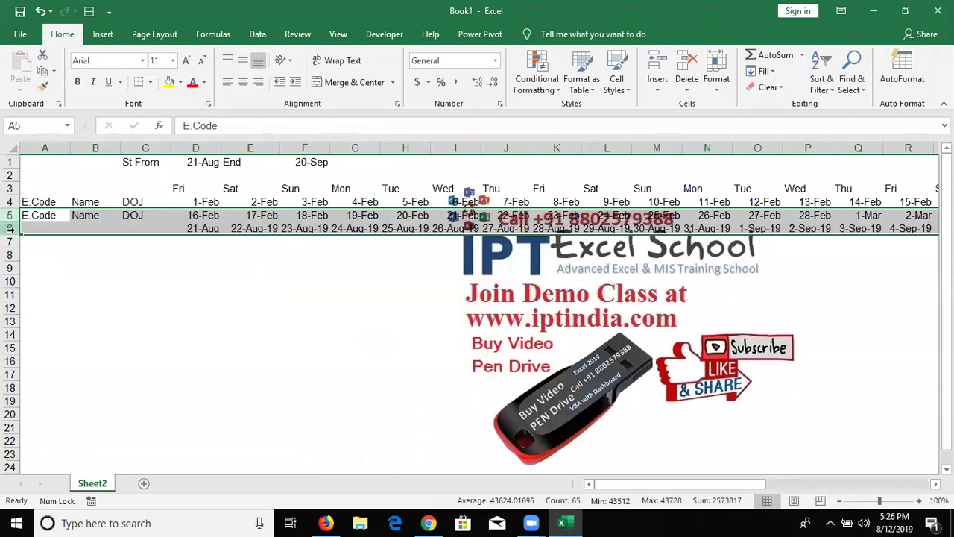
# Step: Hide rows 5 and 6
pyautogui.rightClick(16, 229)
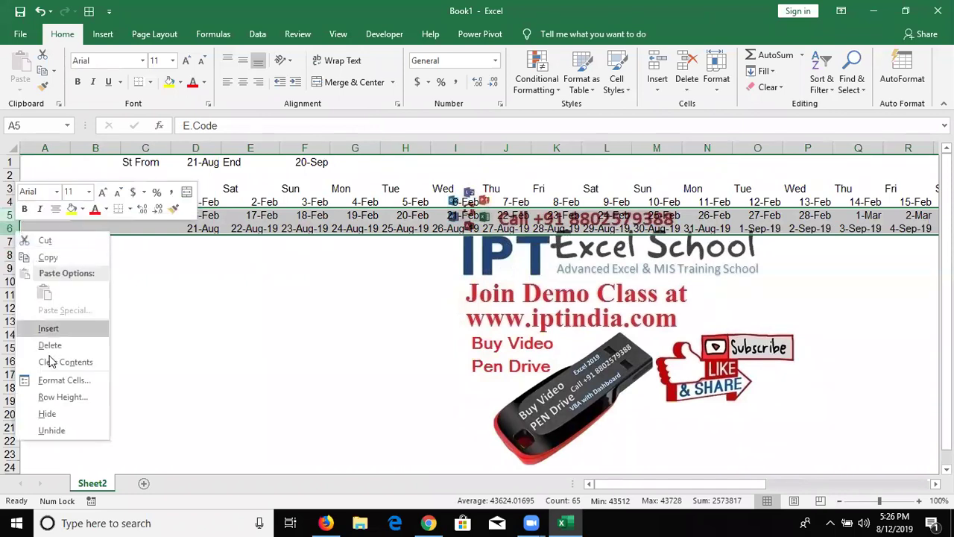
pyautogui.click(49, 411)
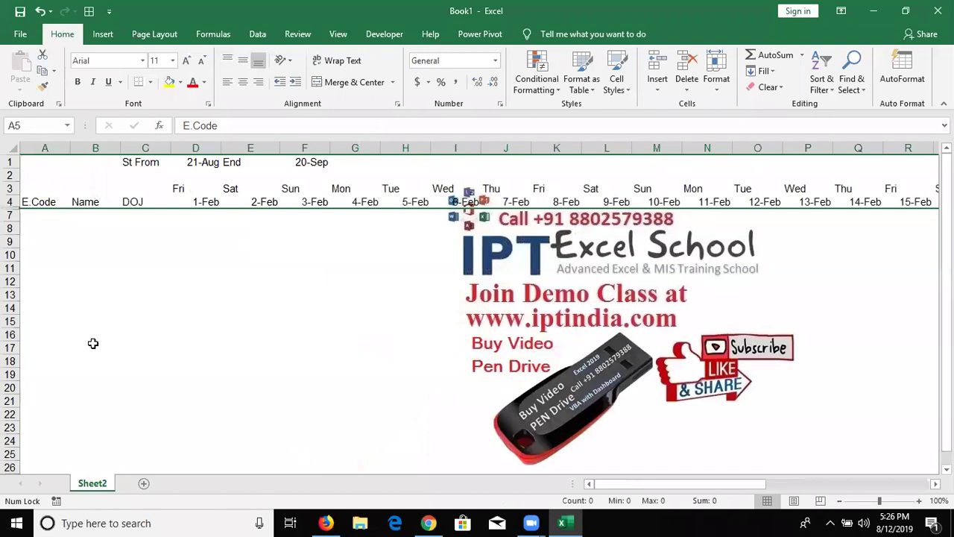
pyautogui.click(100, 337)
pyautogui.click(128, 264)
pyautogui.click(138, 228)
pyautogui.click(159, 217)
# Step: Check the first date and weekday cells and select the February dates across row 4
pyautogui.press('Up')
pyautogui.press('Right')
pyautogui.press('Up')
pyautogui.press('Down')
pyautogui.press('Up')
pyautogui.press('Up')
pyautogui.press('Up')
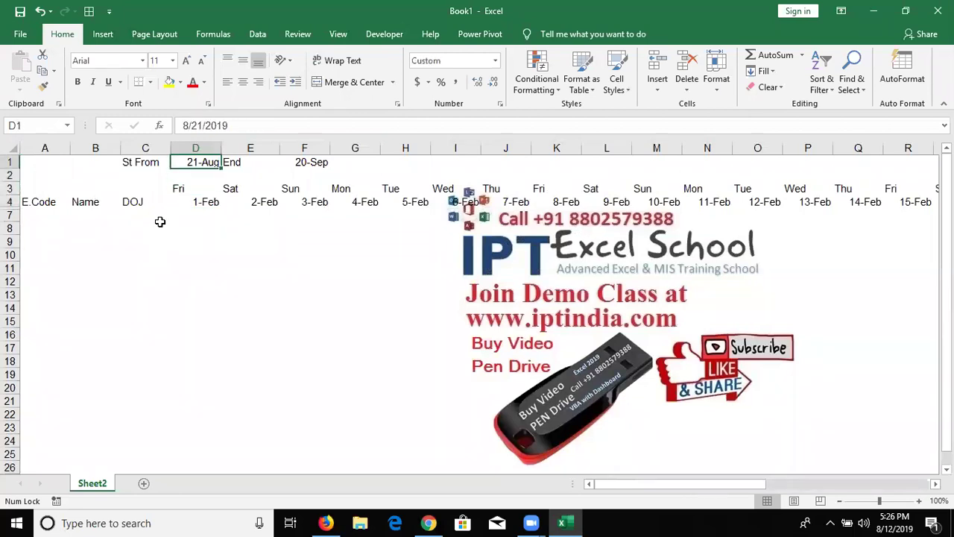
pyautogui.hotkey('shift', 'space')
pyautogui.press('Down')
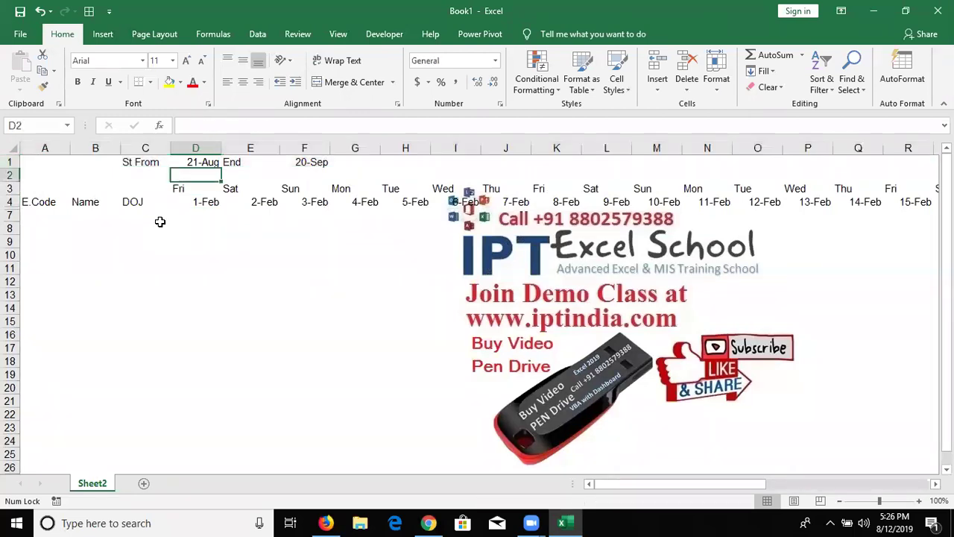
pyautogui.press('Home')
pyautogui.press('Right')
pyautogui.press('Right')
pyautogui.press('Right')
pyautogui.press('Down')
pyautogui.press('Down')
pyautogui.hotkey('ctrl', 'shift', 'Right')
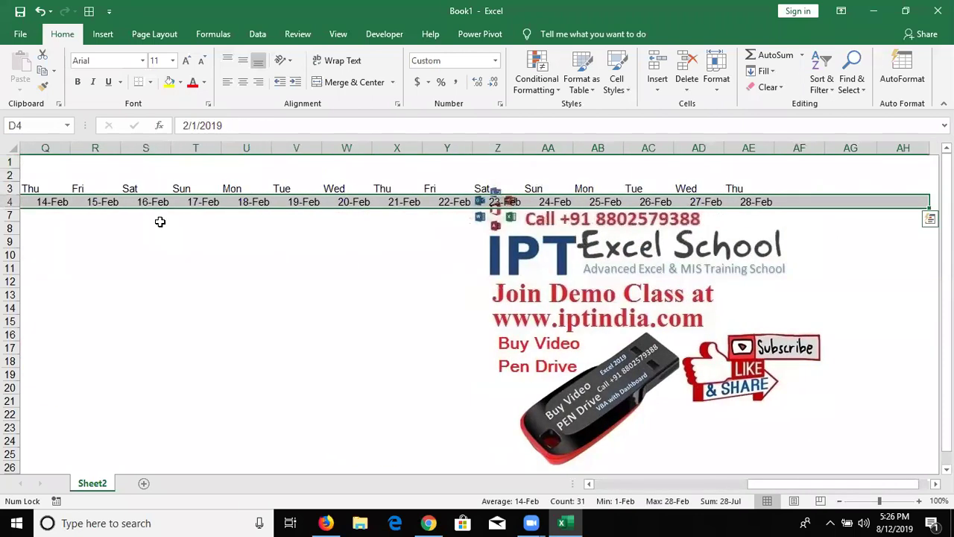
# Step: Return to cell A2
pyautogui.press('Home')
pyautogui.press('Up')
pyautogui.press('Up')
pyautogui.press('Down')
pyautogui.press('Up')
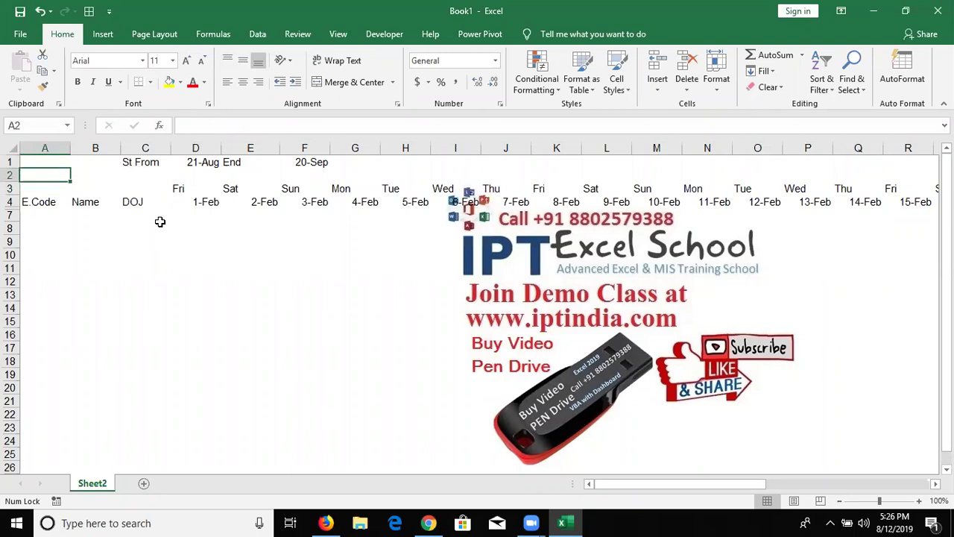
pyautogui.press('Down')
pyautogui.press('Up')
# Step: Type 'Month' as the label in A2
pyautogui.write('Month')
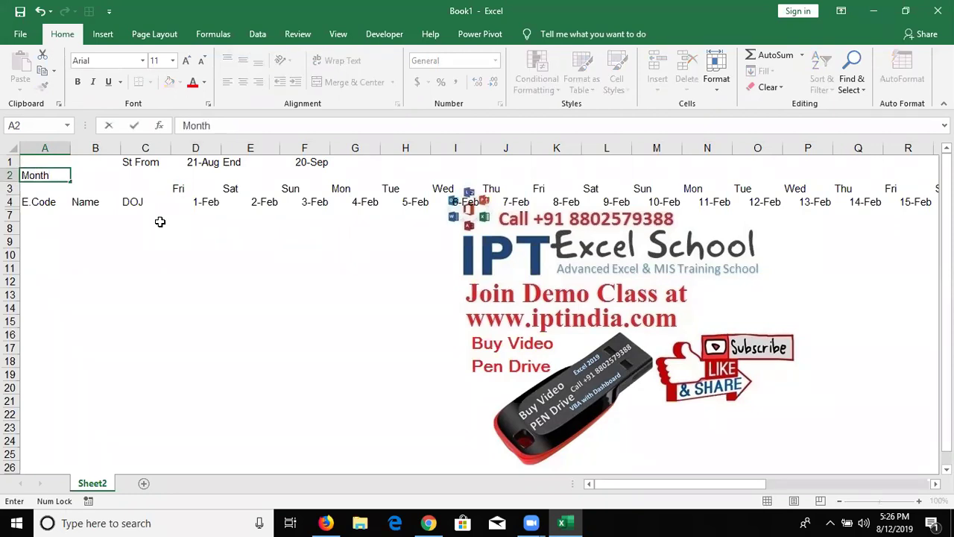
pyautogui.press('Return')
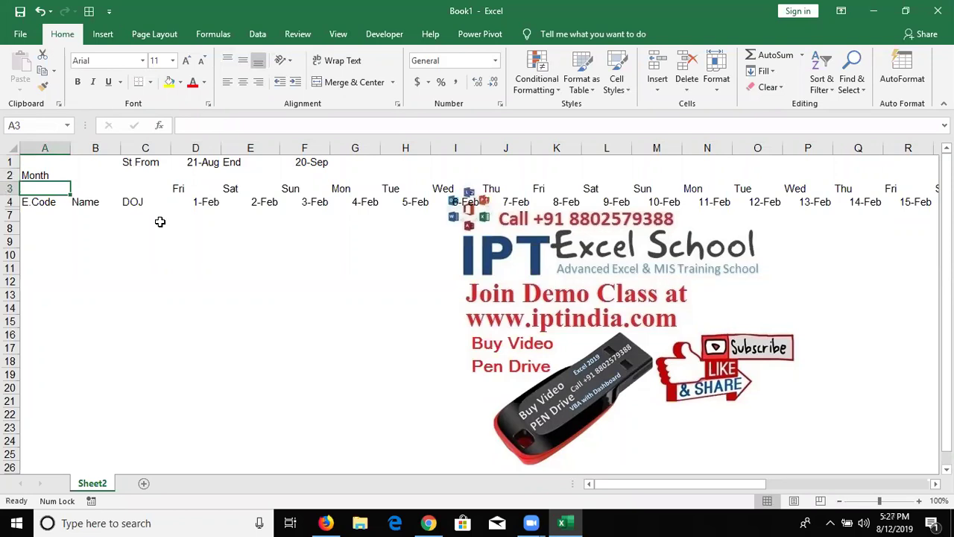
pyautogui.press('Right')
pyautogui.press('Right')
pyautogui.press('Right')
pyautogui.press('Right')
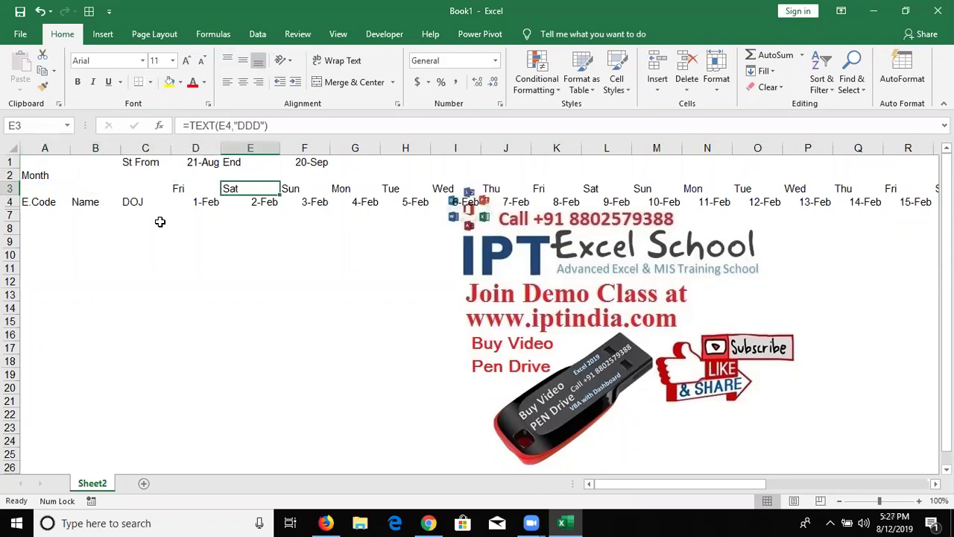
pyautogui.press('Down')
pyautogui.press('Left')
pyautogui.press('Up')
pyautogui.press('Left')
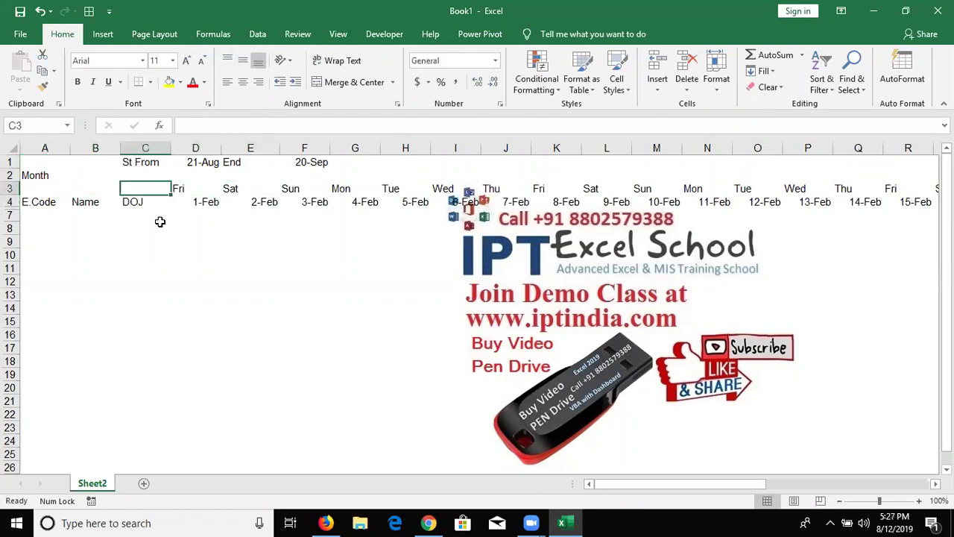
pyautogui.press('Left')
pyautogui.press('Up')
# Step: Enter =D4 in B2 so it shows the first date, 1-Feb
pyautogui.write('=')
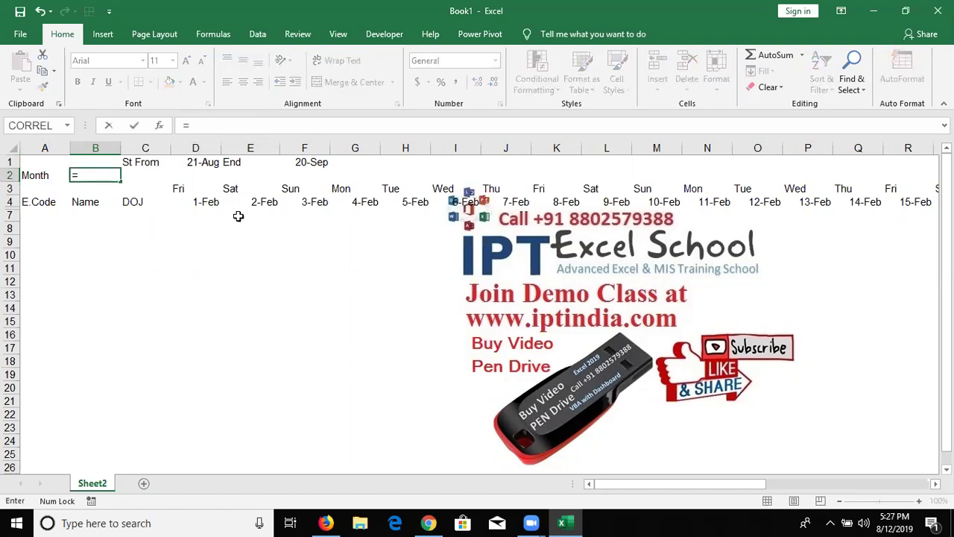
pyautogui.click(208, 200)
pyautogui.press('Escape')
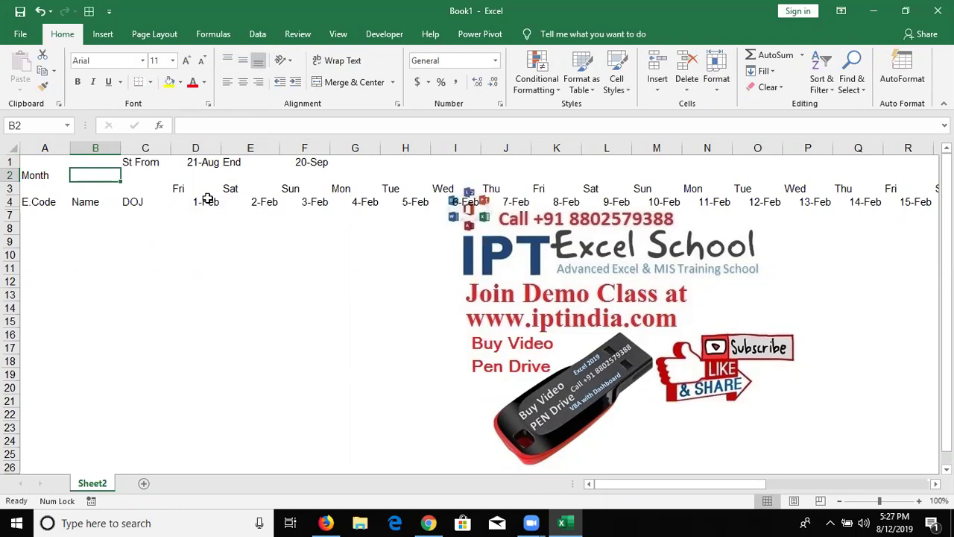
pyautogui.write('=')
pyautogui.click(201, 198)
pyautogui.press('Return')
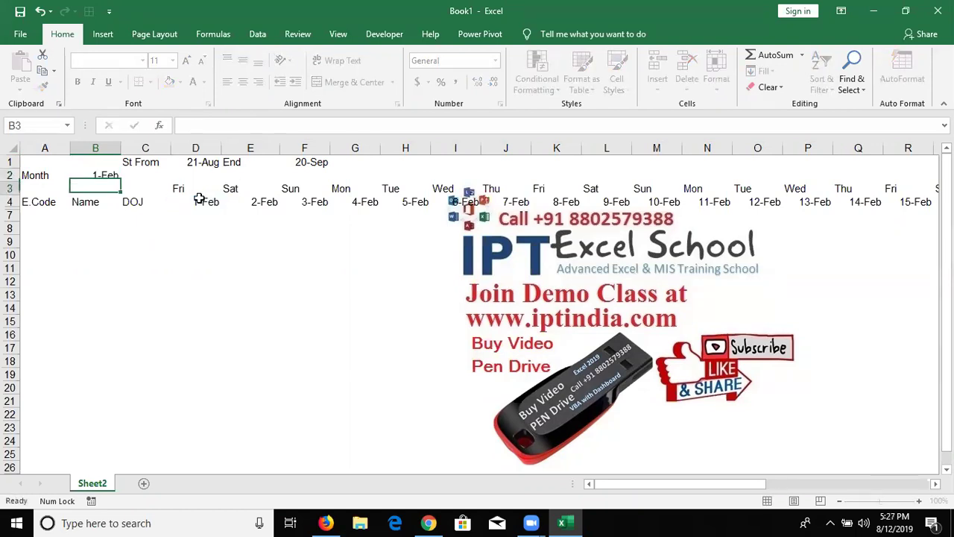
pyautogui.press('Up')
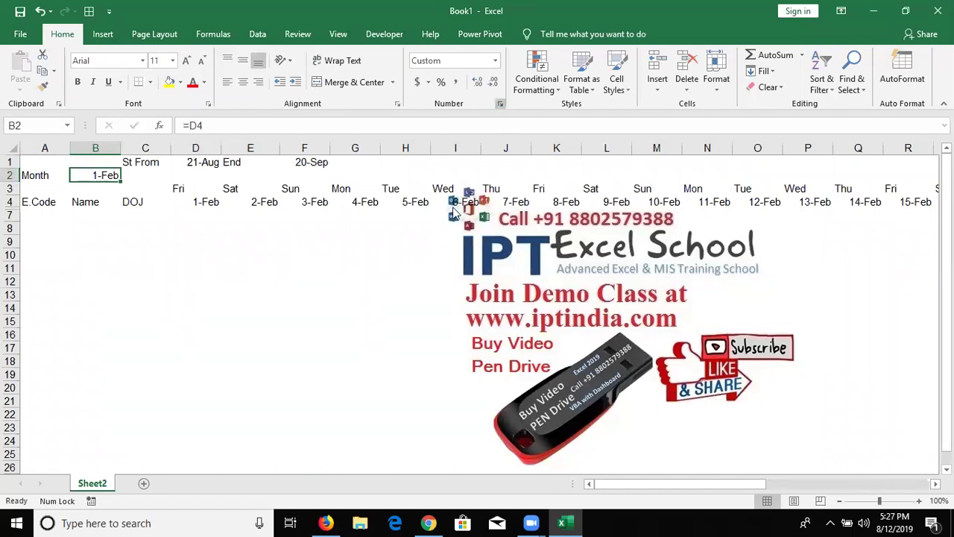
# Step: Give B2 the custom format mmm-yyyy so it displays Feb-2019
pyautogui.hotkey('ctrl', '1')
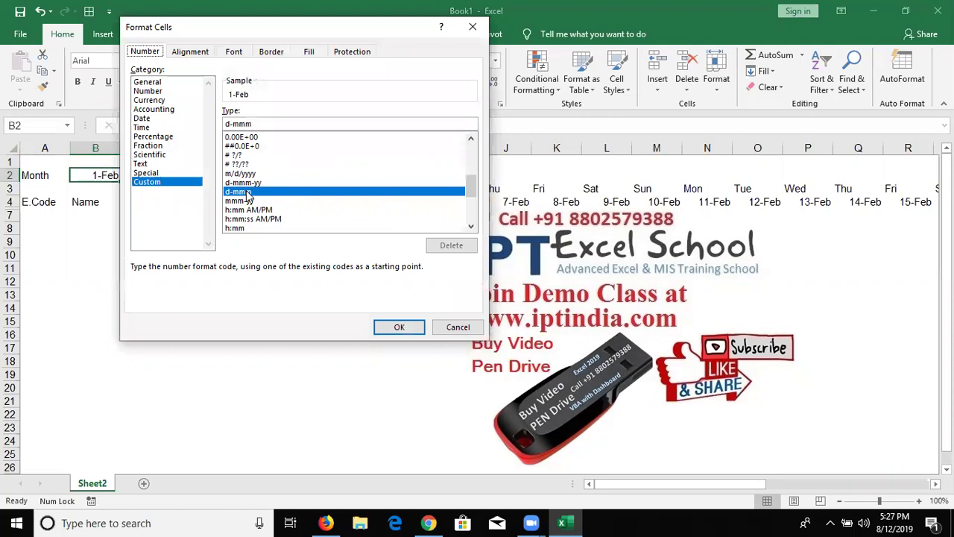
pyautogui.moveTo(253, 124); pyautogui.dragTo(207, 125)
pyautogui.write('mmm-yyyy')
pyautogui.press('Return')
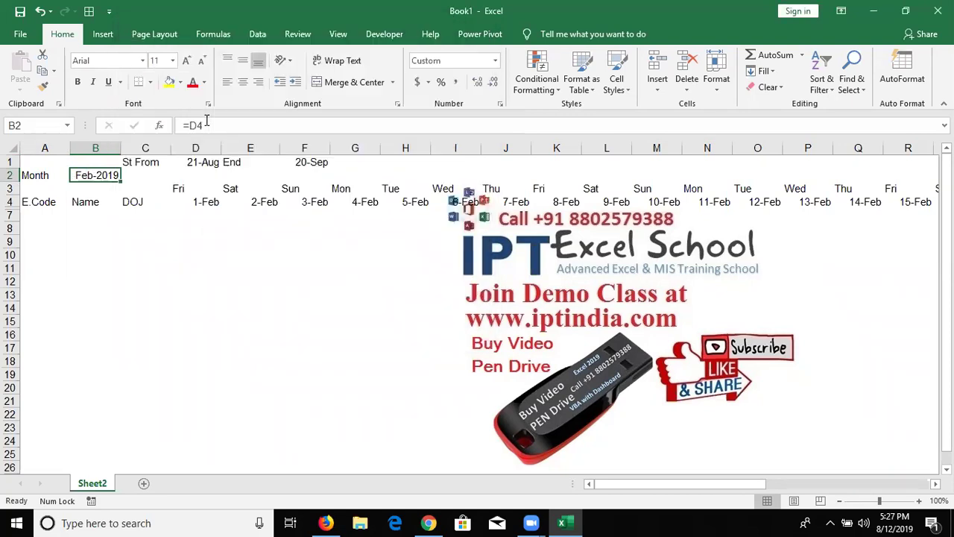
# Step: Show the row 4 dates as two-digit days with custom format dd, then auto-fit all columns
pyautogui.click(182, 193)
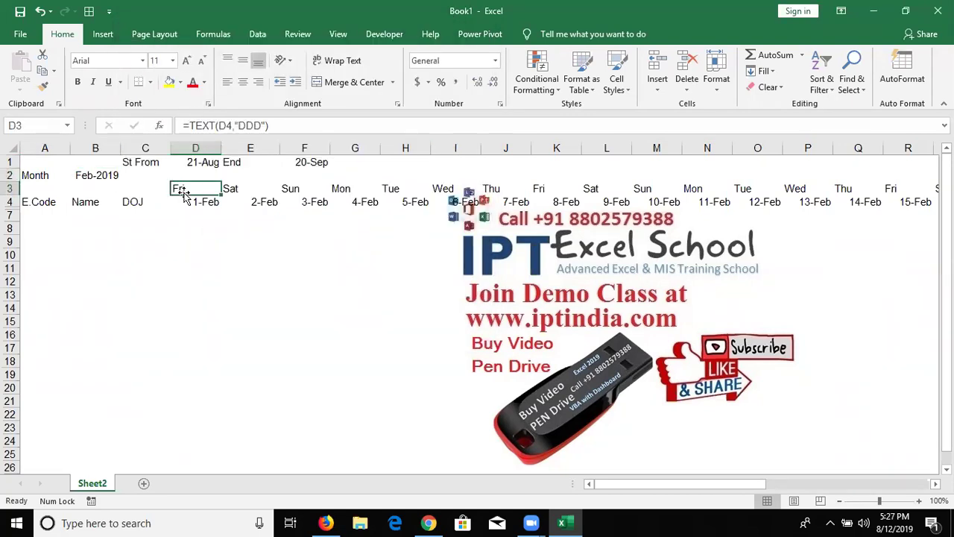
pyautogui.press('Down')
pyautogui.hotkey('ctrl', 'shift', 'Right')
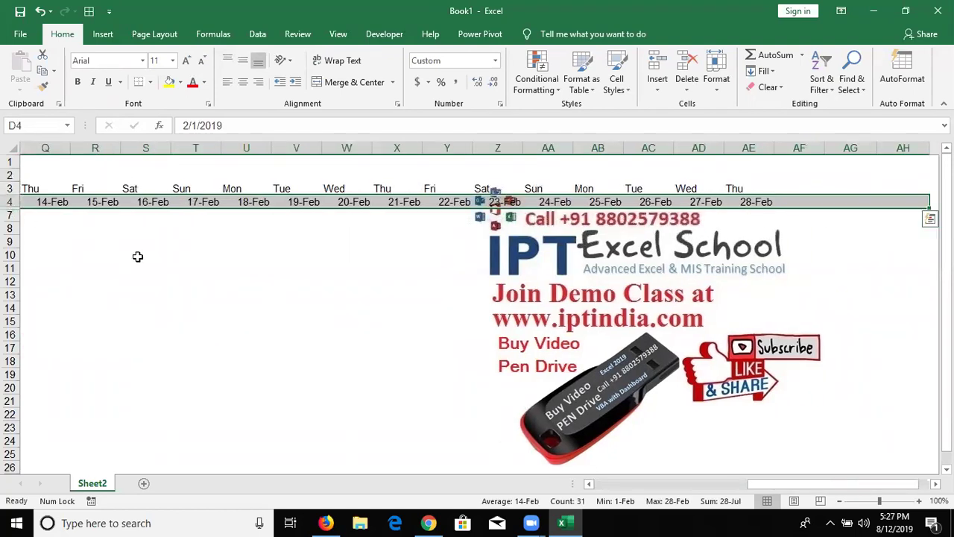
pyautogui.rightClick(153, 202)
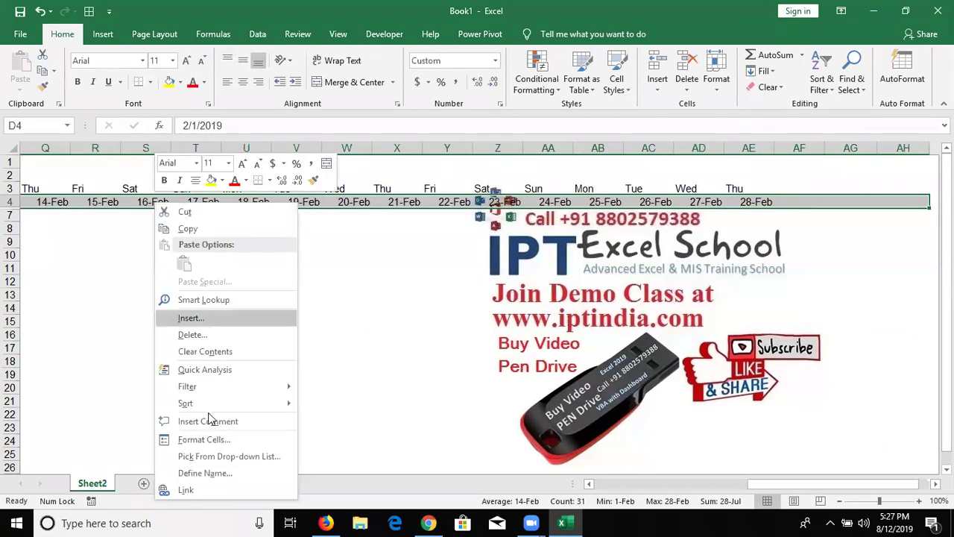
pyautogui.click(211, 440)
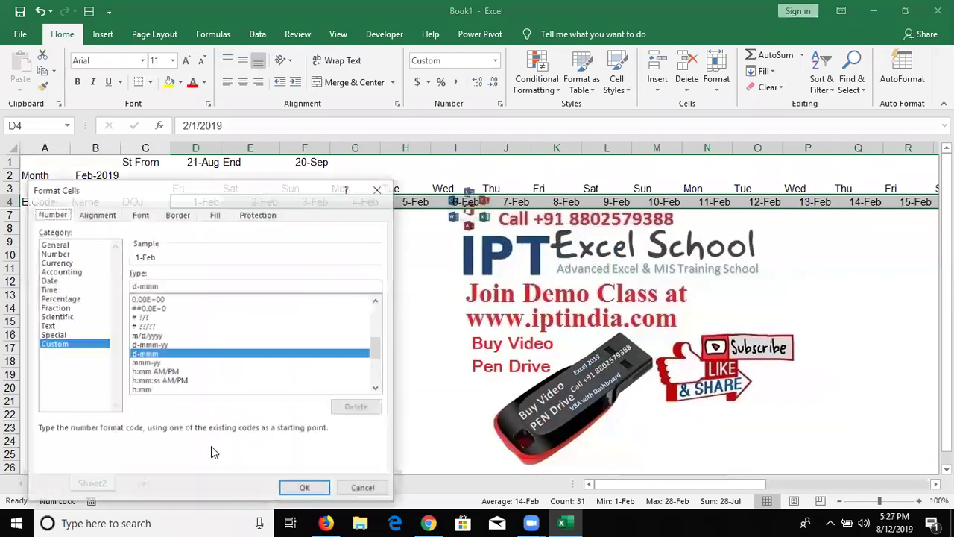
pyautogui.doubleClick(138, 285)
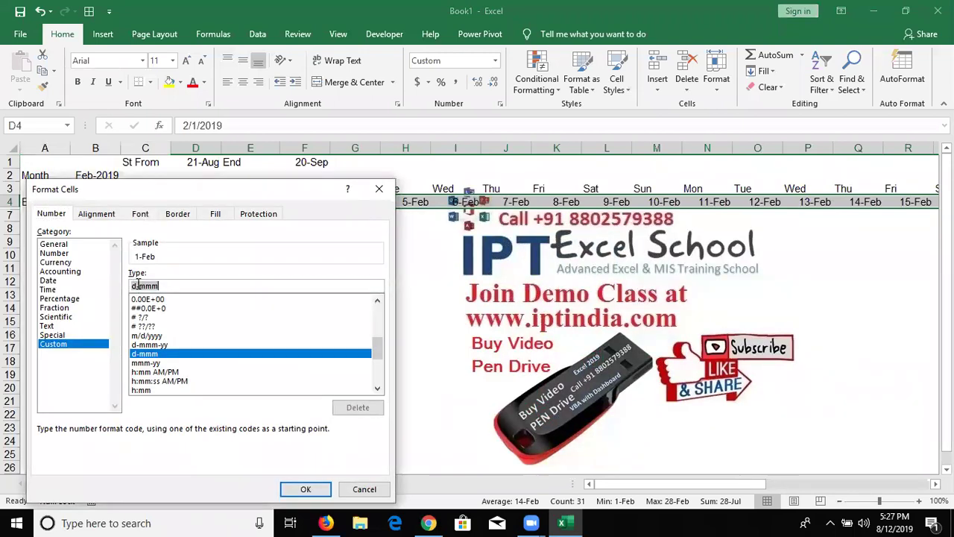
pyautogui.write('dd')
pyautogui.press('Return')
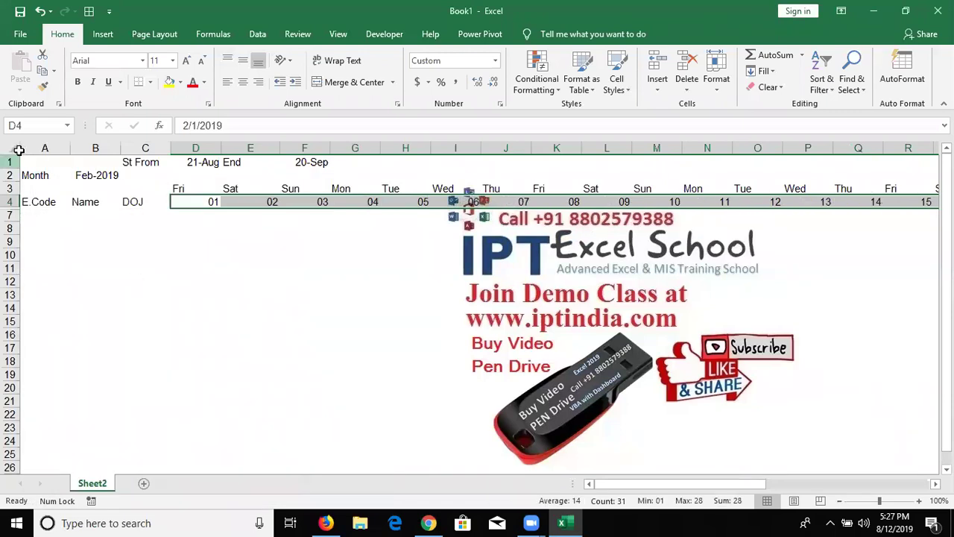
pyautogui.click(14, 148)
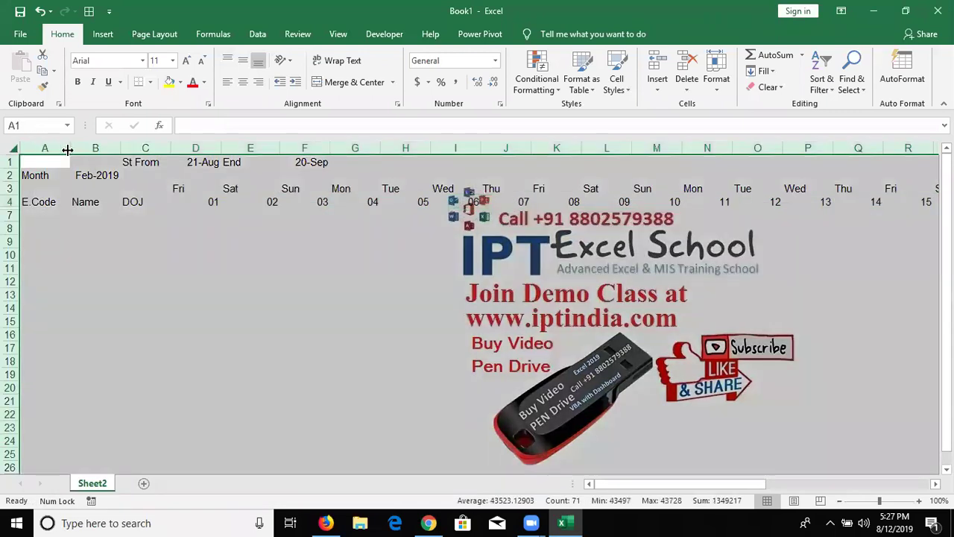
pyautogui.doubleClick(70, 148)
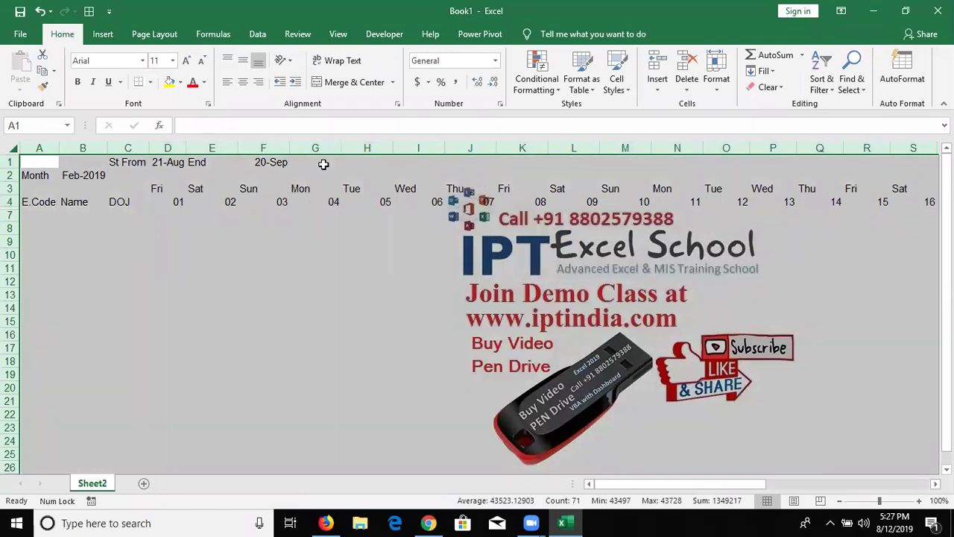
# Step: Narrow every column of the sheet so all 28 days fit on screen
pyautogui.click(292, 203)
pyautogui.click(34, 199)
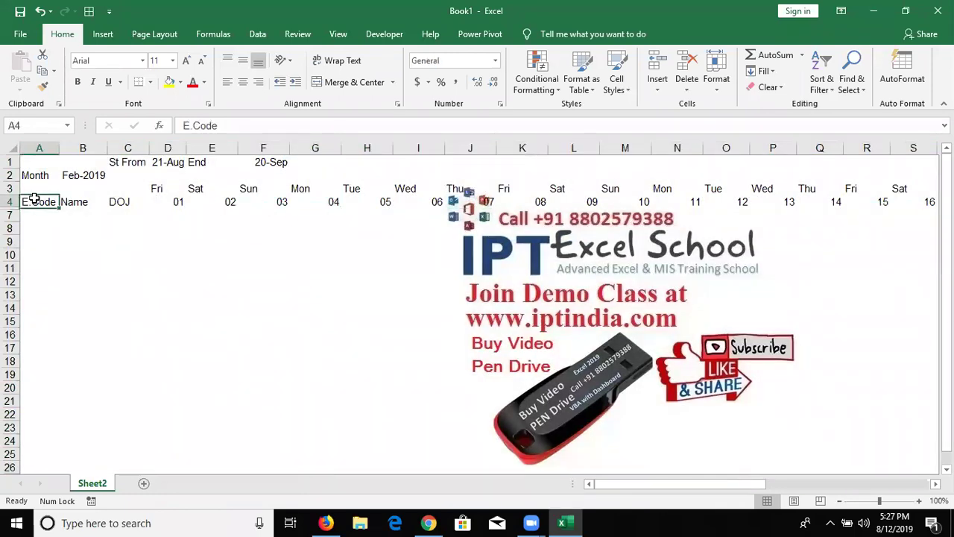
pyautogui.hotkey('ctrl', 'shift', 'Right')
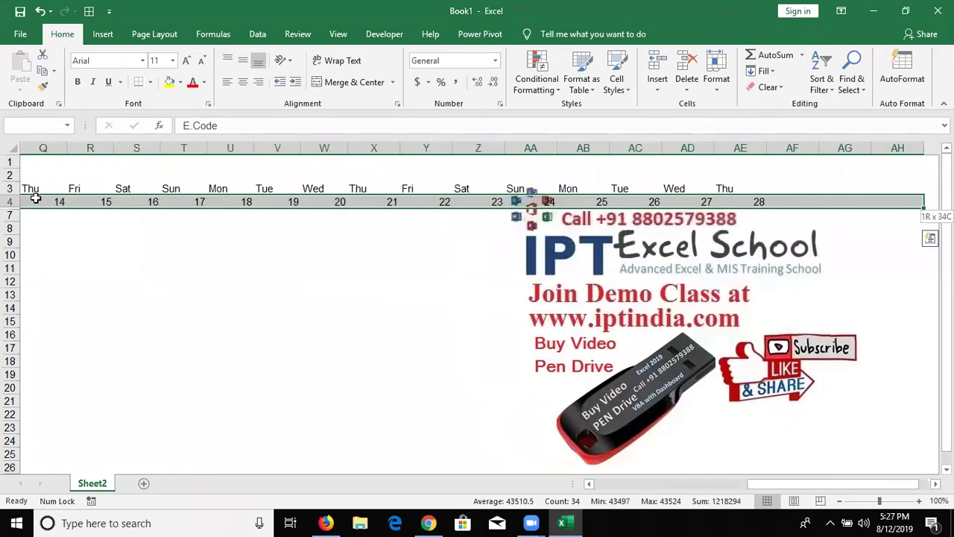
pyautogui.hotkey('ctrl', 'shift', 'Up')
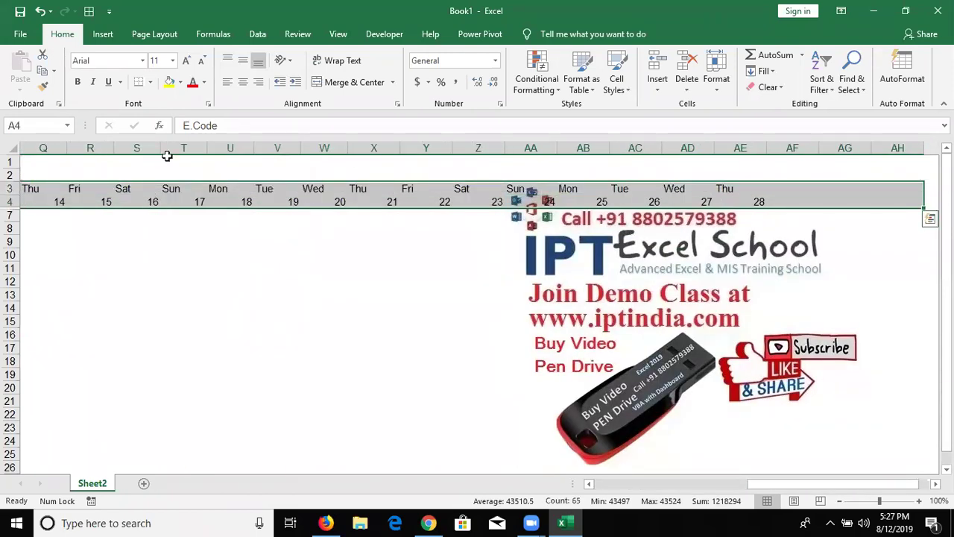
pyautogui.click(10, 148)
pyautogui.moveTo(159, 148); pyautogui.dragTo(132, 148)
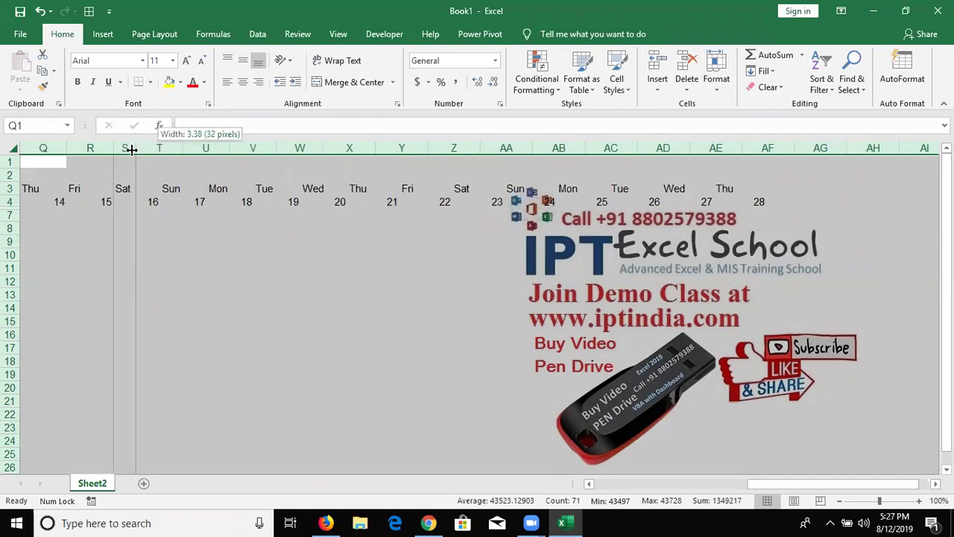
pyautogui.moveTo(131, 149); pyautogui.dragTo(123, 148)
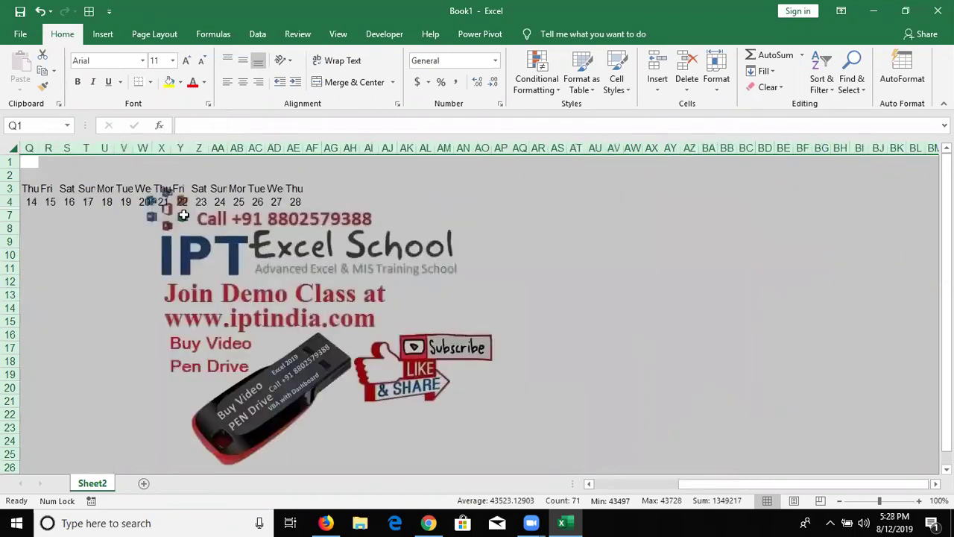
# Step: Widen columns C and B so DOJ, Name and Feb-2019 display fully
pyautogui.click(180, 216)
pyautogui.press('Home')
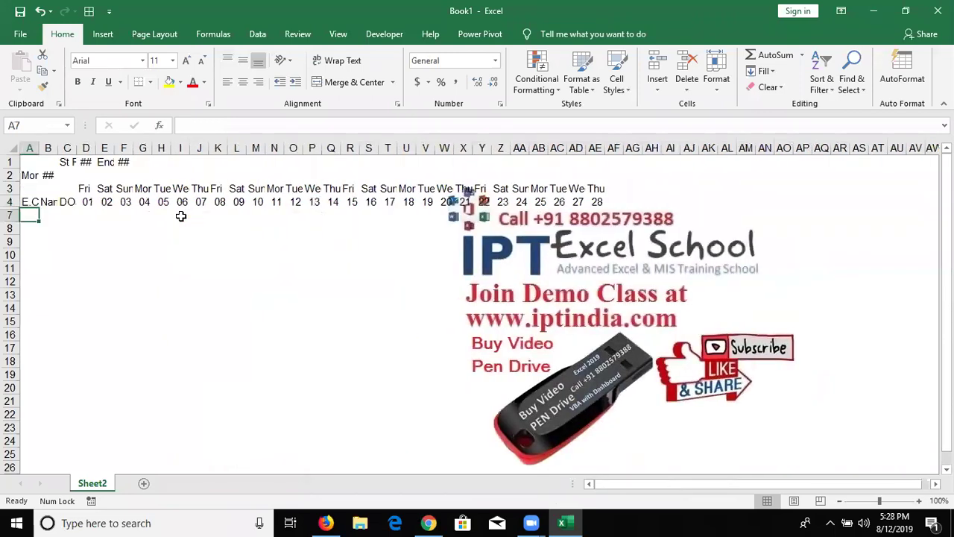
pyautogui.press('Up')
pyautogui.press('Up')
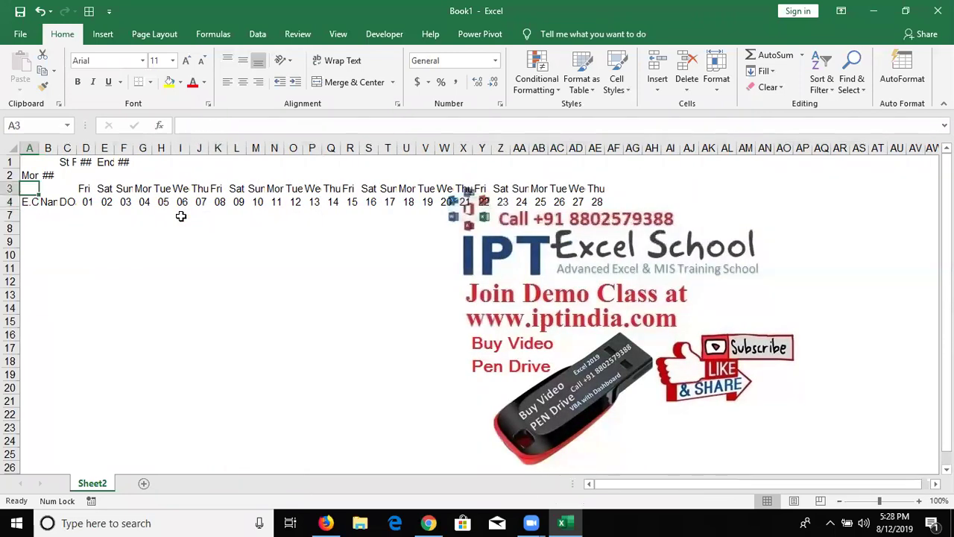
pyautogui.click(68, 202)
pyautogui.moveTo(81, 152); pyautogui.dragTo(111, 152)
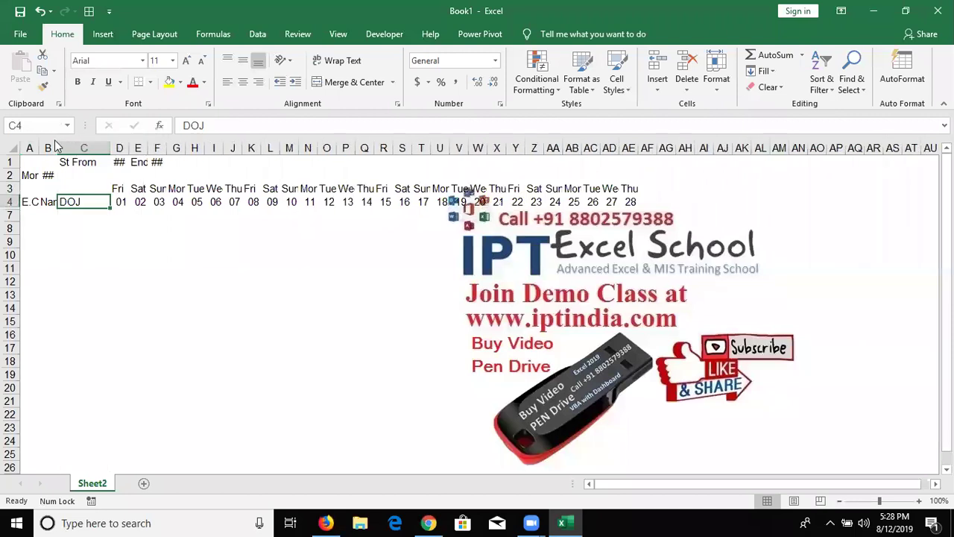
pyautogui.moveTo(55, 148)
pyautogui.mouseDown()
pyautogui.moveTo(88, 147)
pyautogui.moveTo(63, 149)
pyautogui.moveTo(80, 149)
pyautogui.mouseUp()
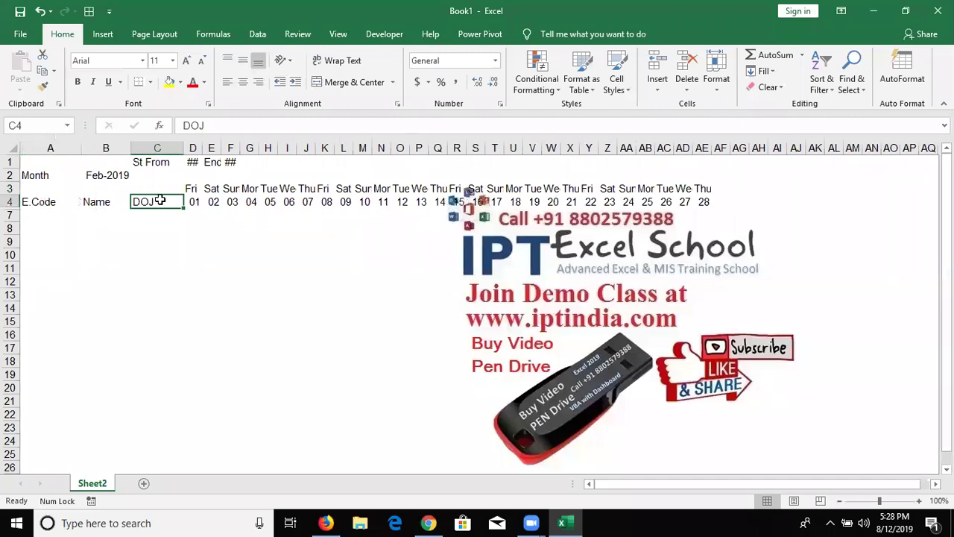
pyautogui.click(227, 201)
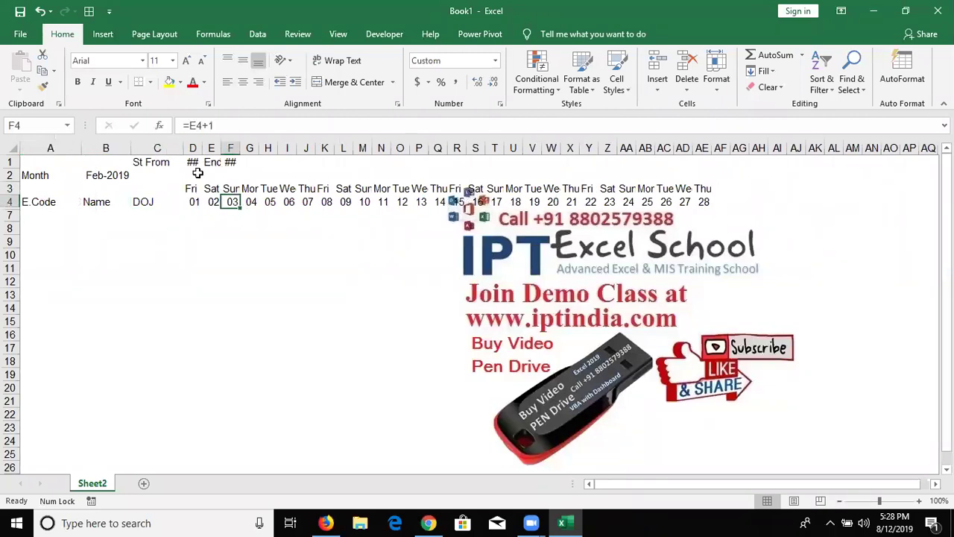
# Step: Hide row 1 (St From/End) and select D7, the first day cell
pyautogui.click(11, 161)
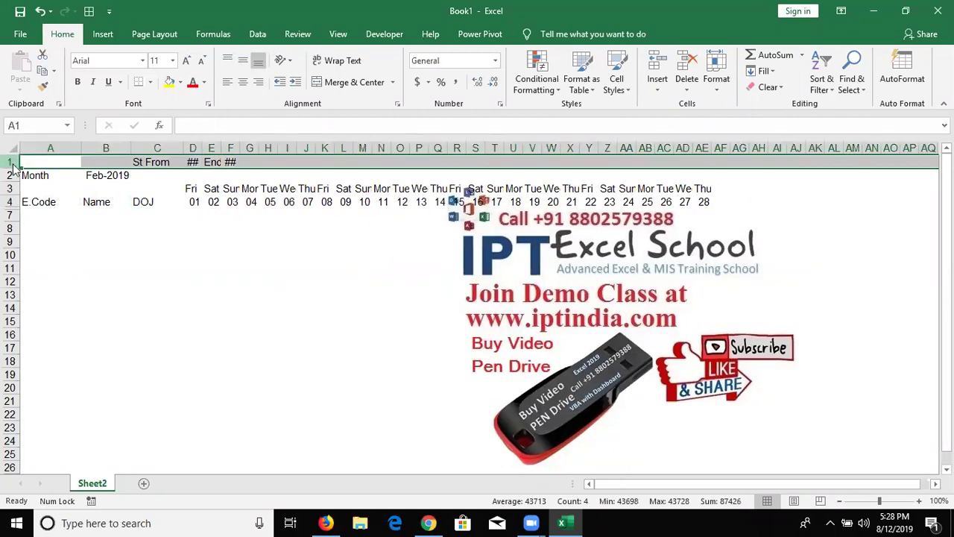
pyautogui.rightClick(13, 163)
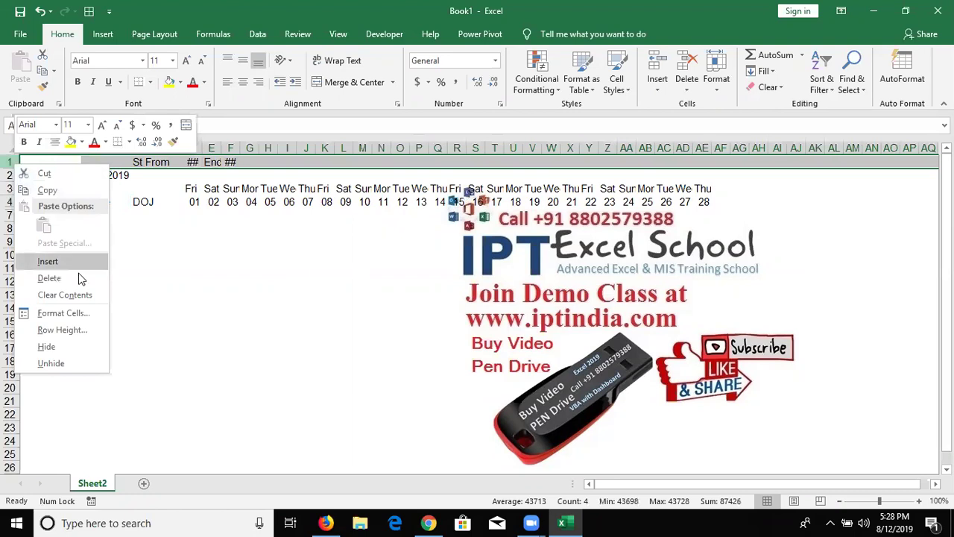
pyautogui.click(78, 344)
pyautogui.click(135, 285)
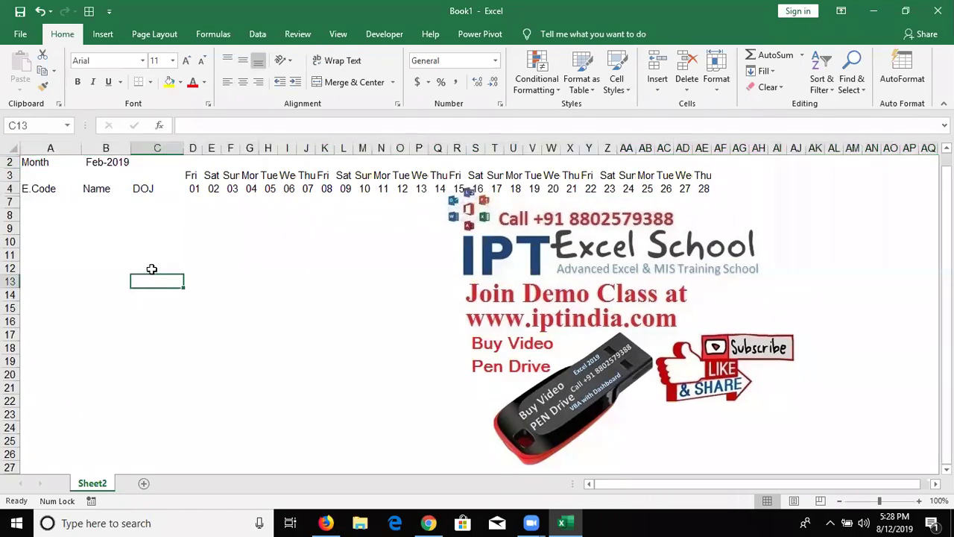
pyautogui.click(208, 198)
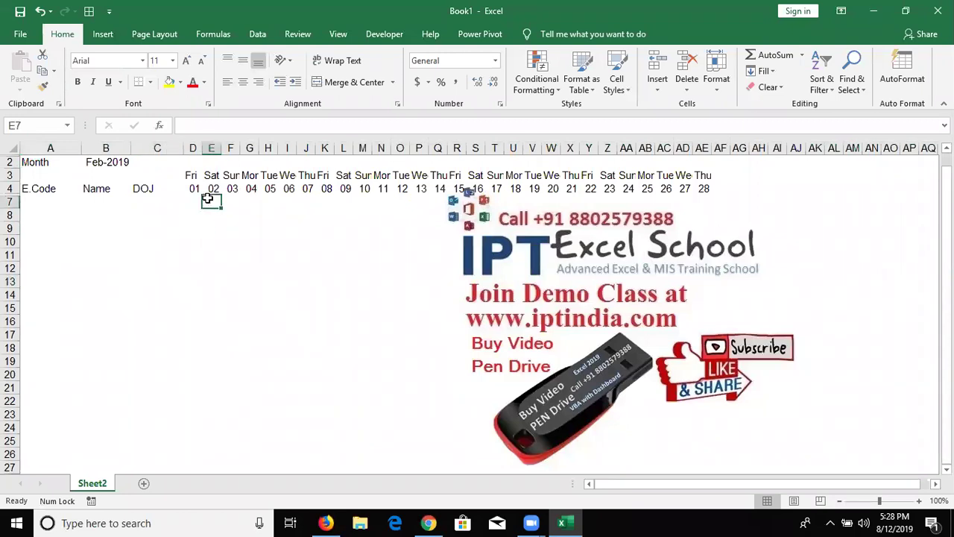
pyautogui.click(188, 201)
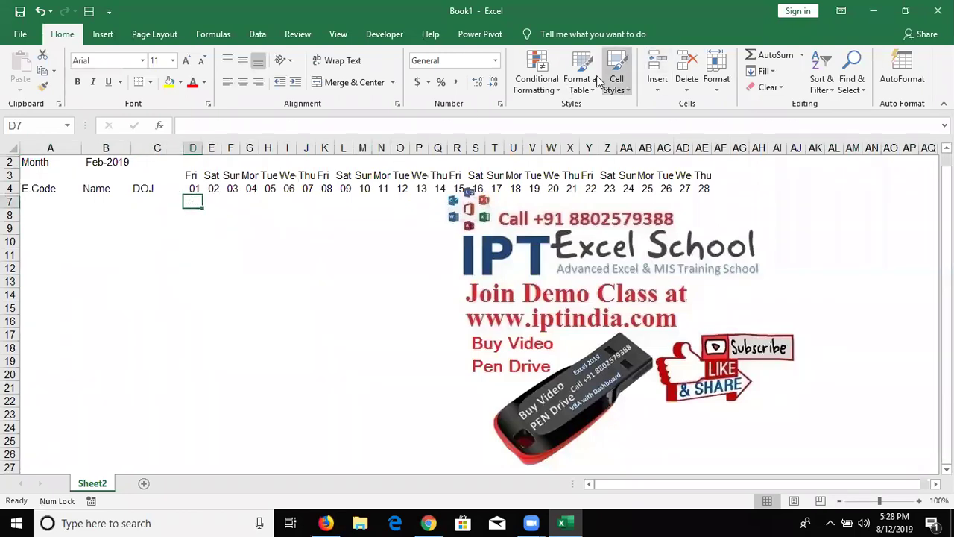
# Step: Create a formula-based conditional rule on D7: =or(D$3="Sat",D$3="Sun")
pyautogui.click(535, 81)
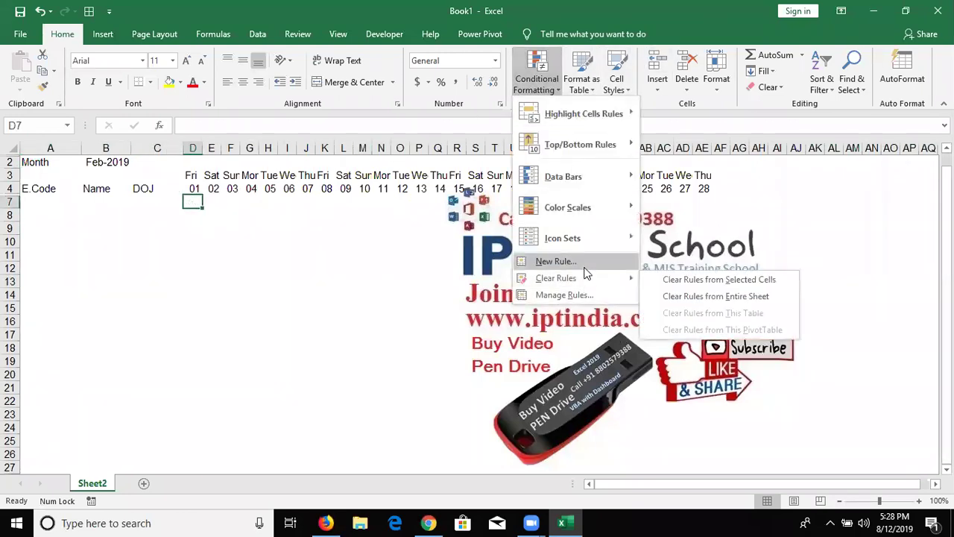
pyautogui.click(555, 261)
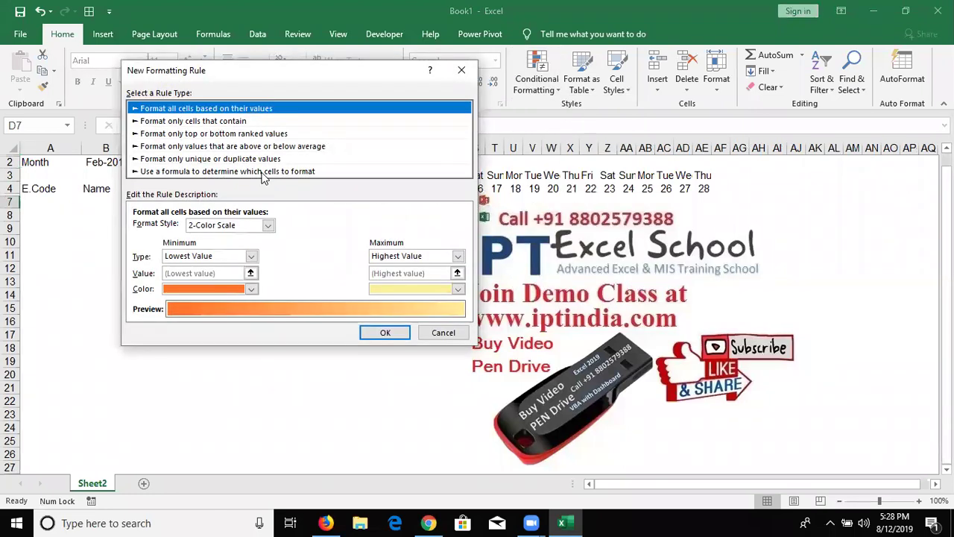
pyautogui.click(265, 170)
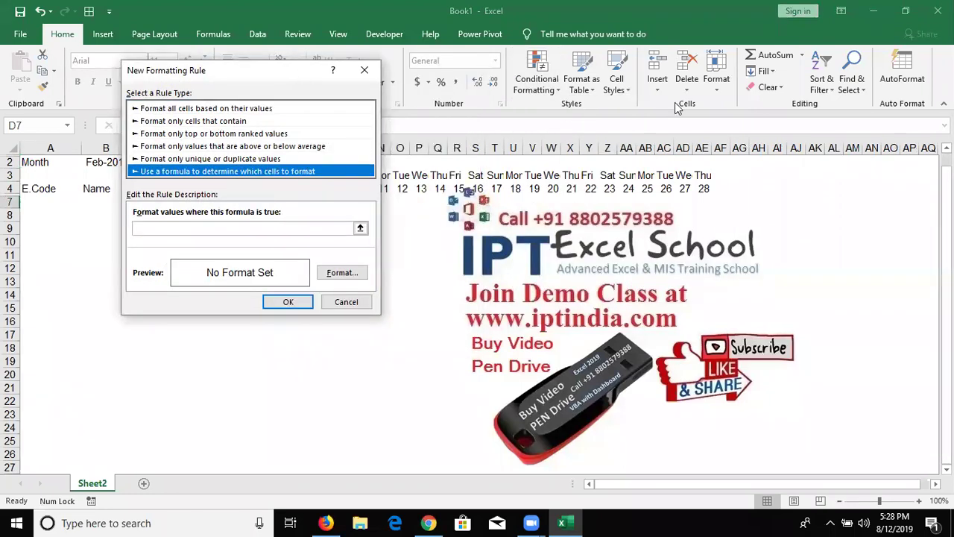
pyautogui.click(574, 263)
pyautogui.write('=or')
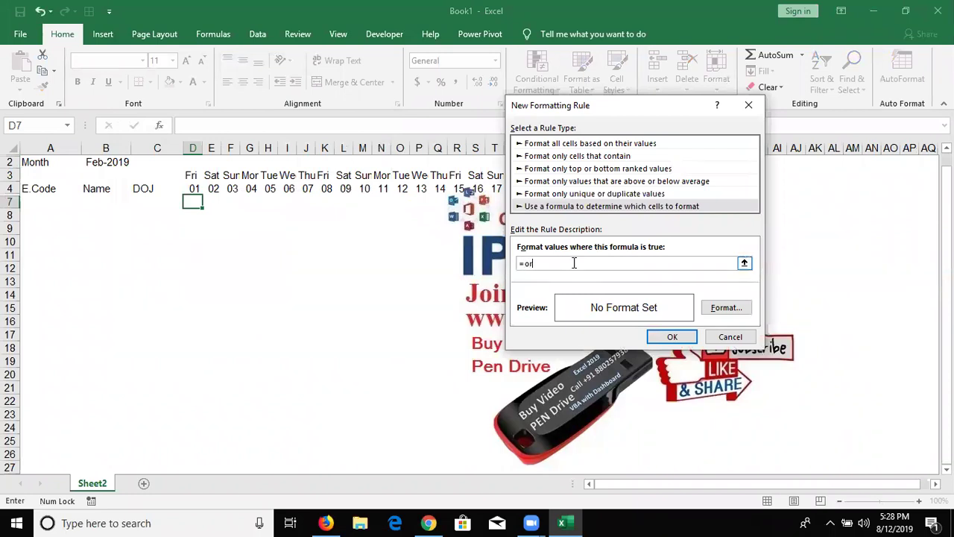
pyautogui.write('(')
pyautogui.click(192, 175)
pyautogui.write('=')
pyautogui.write(',')
pyautogui.click(191, 175)
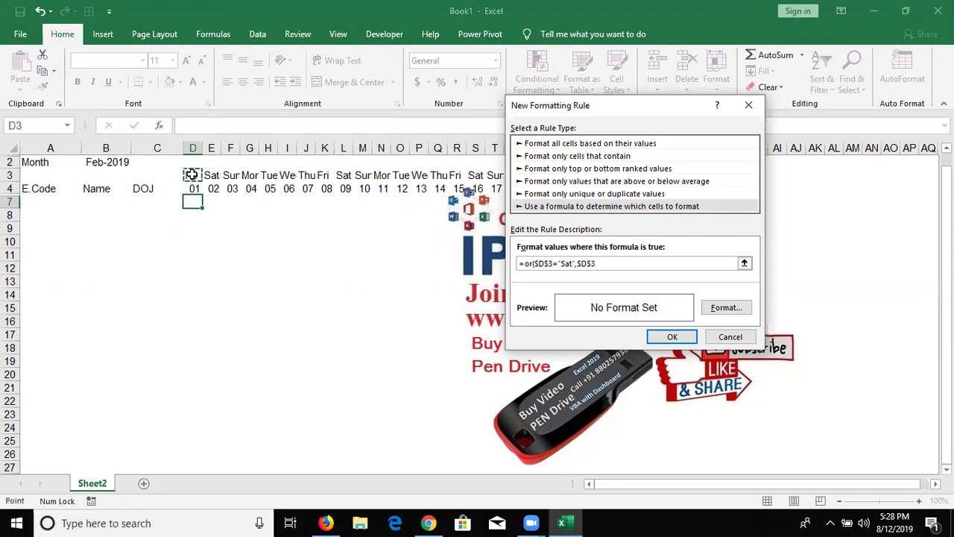
pyautogui.write('="Sun')
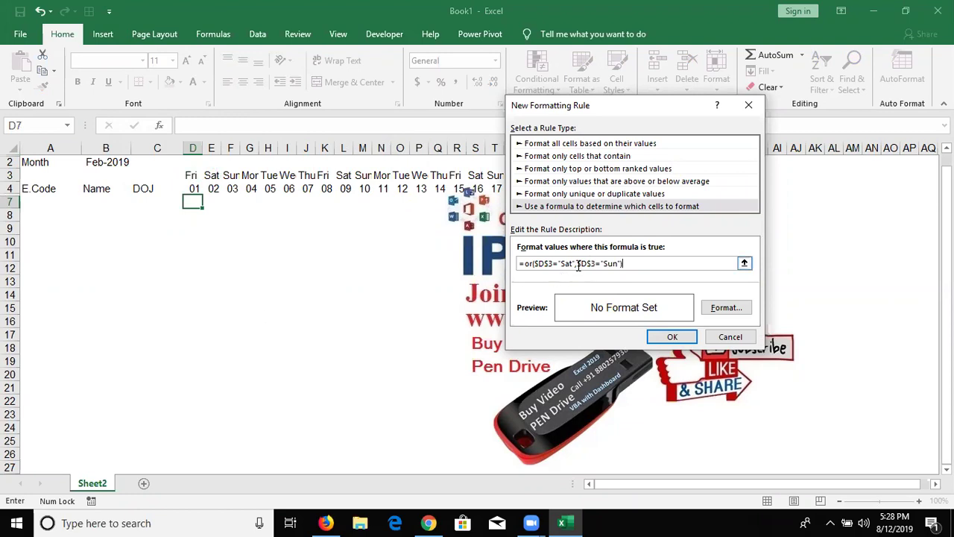
pyautogui.click(536, 264)
pyautogui.press('BackSpace')
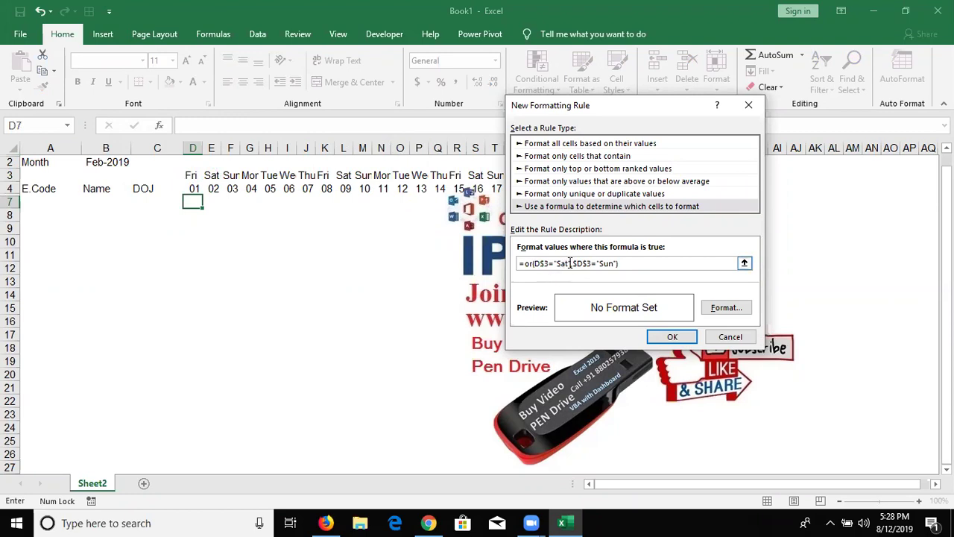
pyautogui.press('BackSpace')
# Step: Give the weekend rule a red fill and save it
pyautogui.click(713, 310)
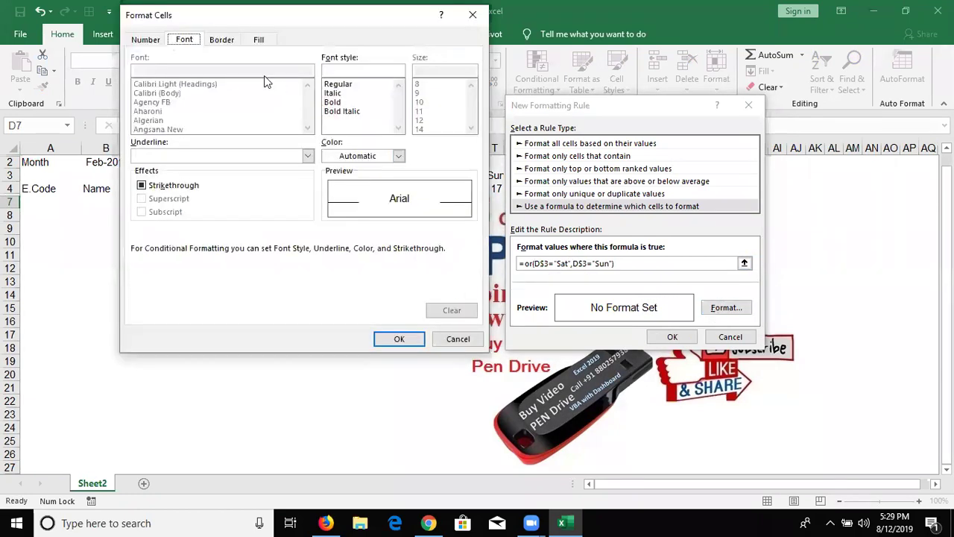
pyautogui.click(259, 41)
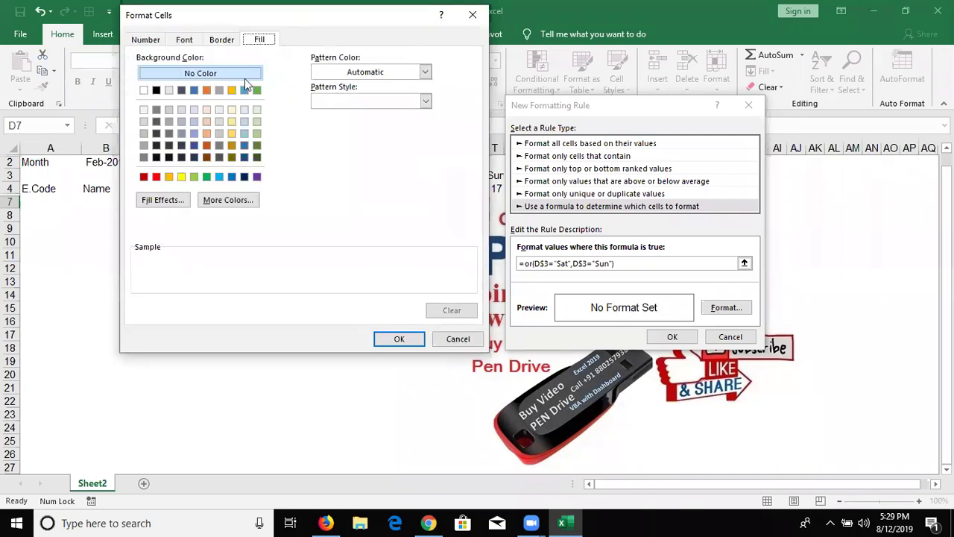
pyautogui.click(155, 176)
pyautogui.press('Return')
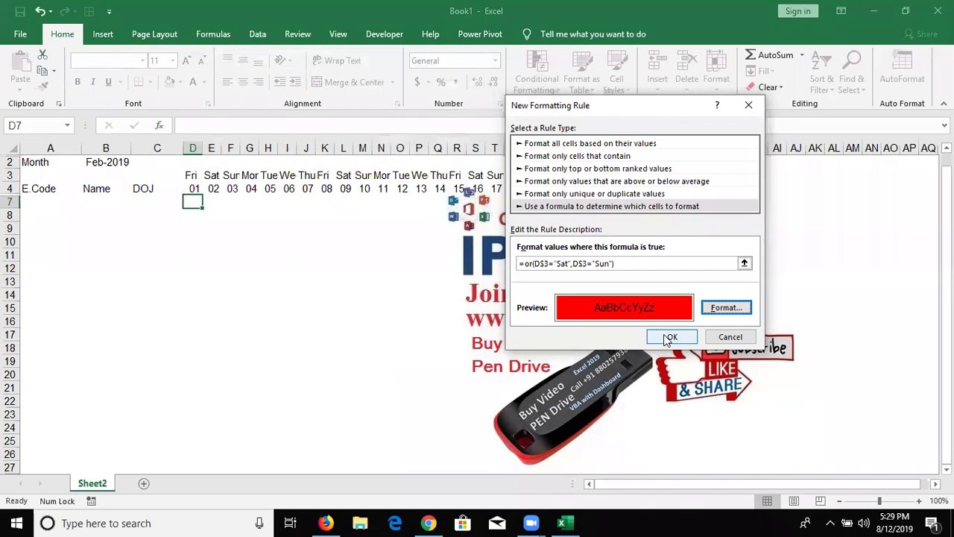
pyautogui.click(668, 337)
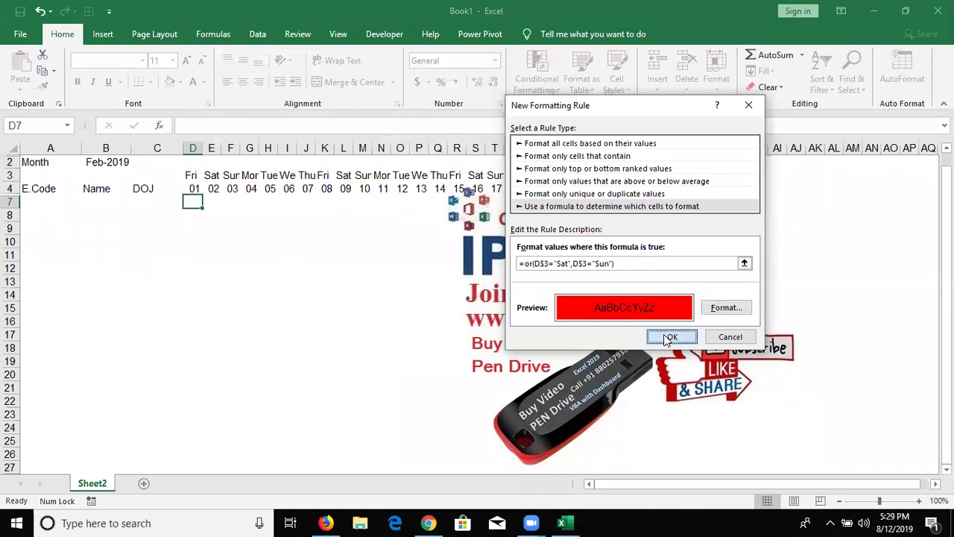
# Step: Format-paint D7's weekend rule over D7:AG22, then select the D3:AH22 grid
pyautogui.click(43, 86)
pyautogui.moveTo(192, 201); pyautogui.dragTo(710, 341)
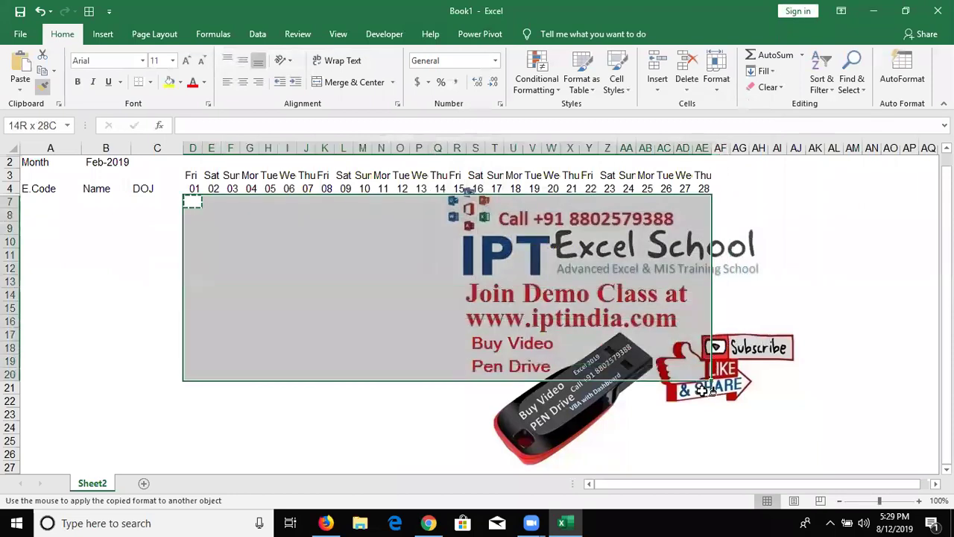
pyautogui.moveTo(710, 341); pyautogui.dragTo(794, 425)
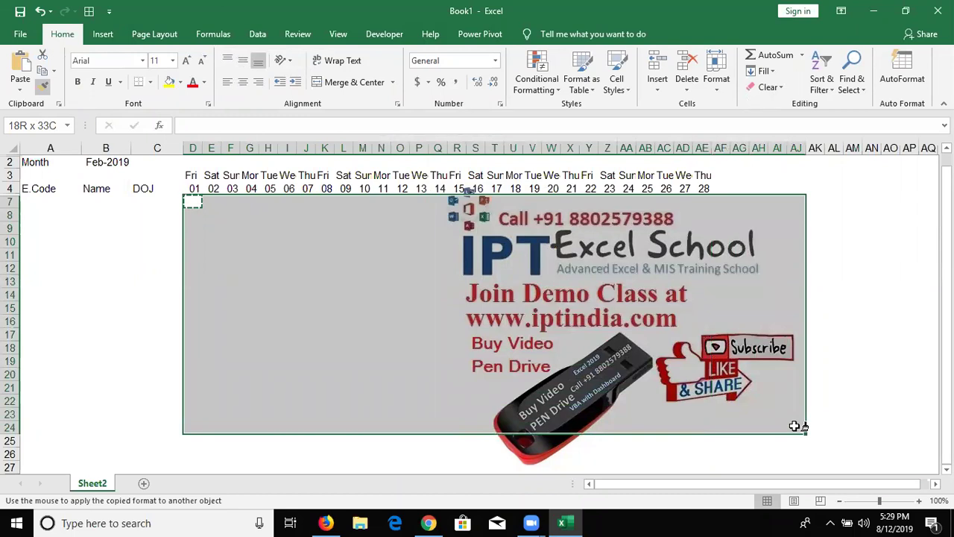
pyautogui.moveTo(794, 425)
pyautogui.mouseDown()
pyautogui.moveTo(720, 403)
pyautogui.moveTo(760, 414)
pyautogui.mouseUp()
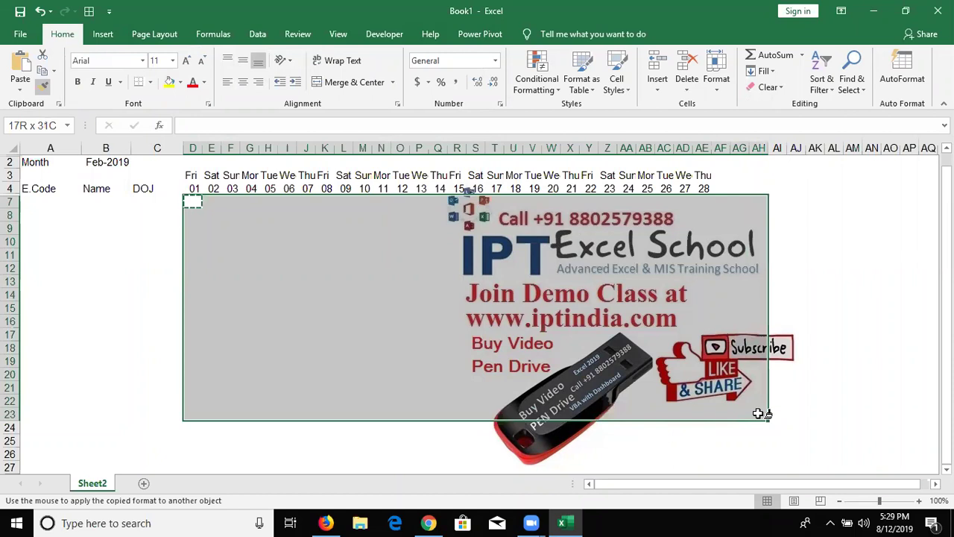
pyautogui.moveTo(760, 414)
pyautogui.mouseDown()
pyautogui.moveTo(731, 401)
pyautogui.moveTo(757, 406)
pyautogui.mouseUp()
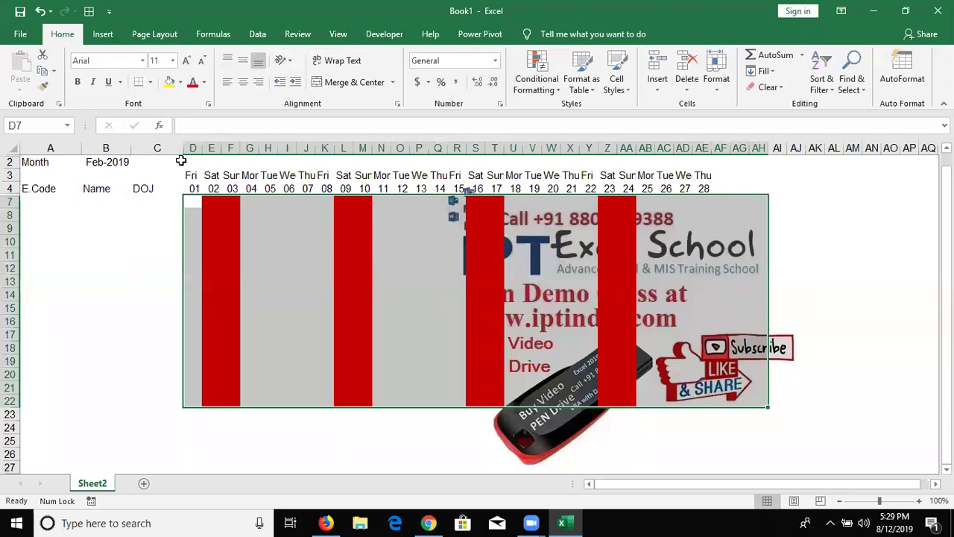
pyautogui.moveTo(187, 170)
pyautogui.mouseDown()
pyautogui.moveTo(787, 440)
pyautogui.moveTo(732, 374)
pyautogui.mouseUp()
pyautogui.scroll(1, 733, 374)
pyautogui.press('capslock')
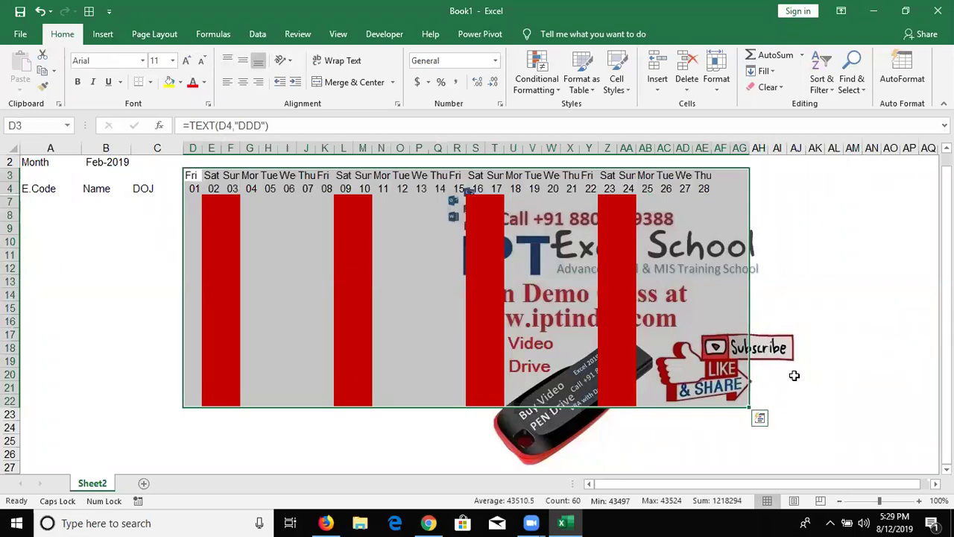
# Step: Apply All Borders to the grid D3:AH22
pyautogui.keyDown('shift'); pyautogui.click(794, 375); pyautogui.keyUp('shift')
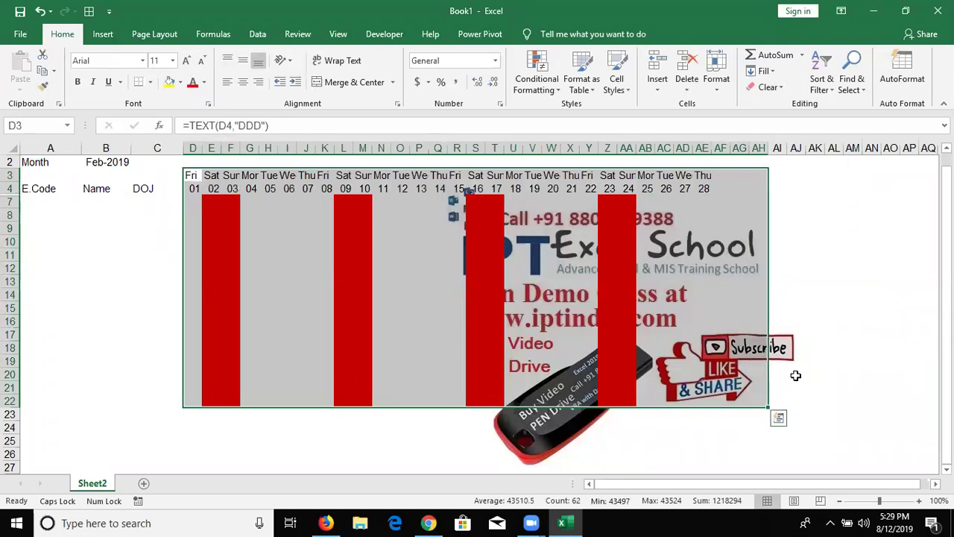
pyautogui.click(150, 85)
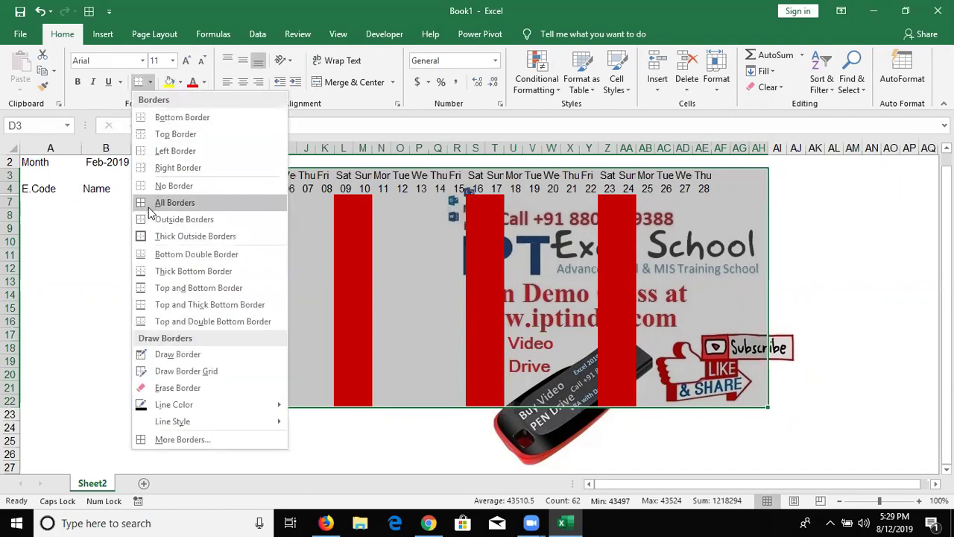
pyautogui.click(150, 203)
pyautogui.click(191, 176)
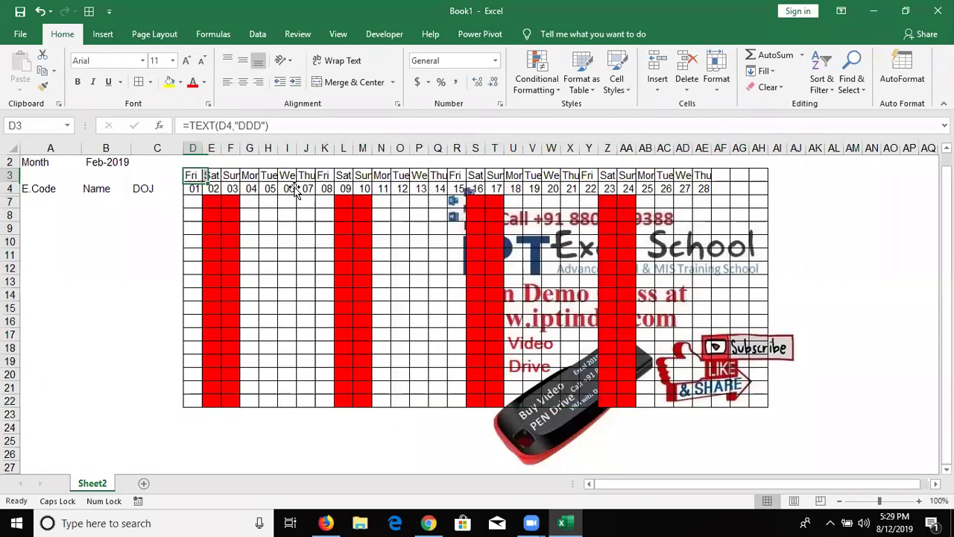
# Step: Select the grid body from row 7 and view its custom number formats in Format Cells
pyautogui.moveTo(192, 202)
pyautogui.mouseDown()
pyautogui.moveTo(752, 384)
pyautogui.moveTo(751, 396)
pyautogui.mouseUp()
pyautogui.rightClick(751, 396)
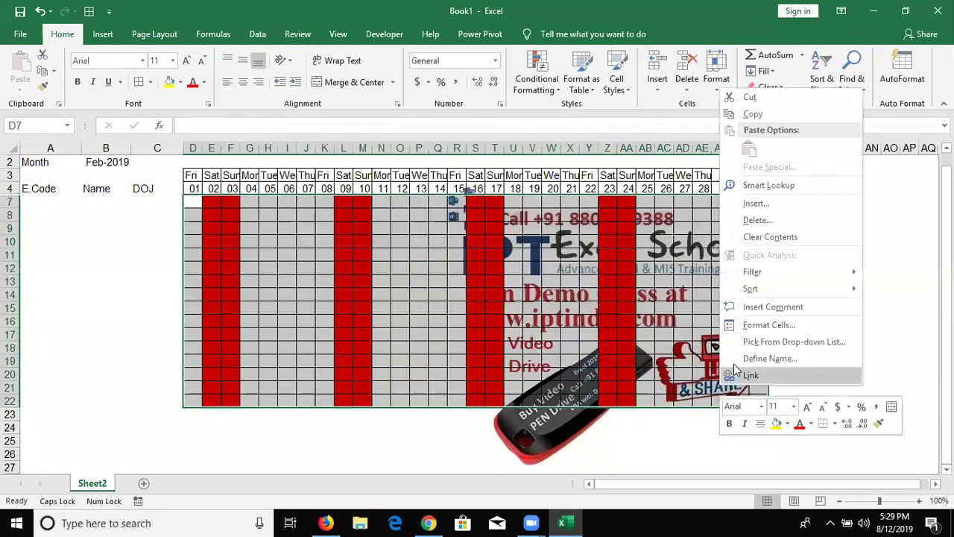
pyautogui.click(760, 325)
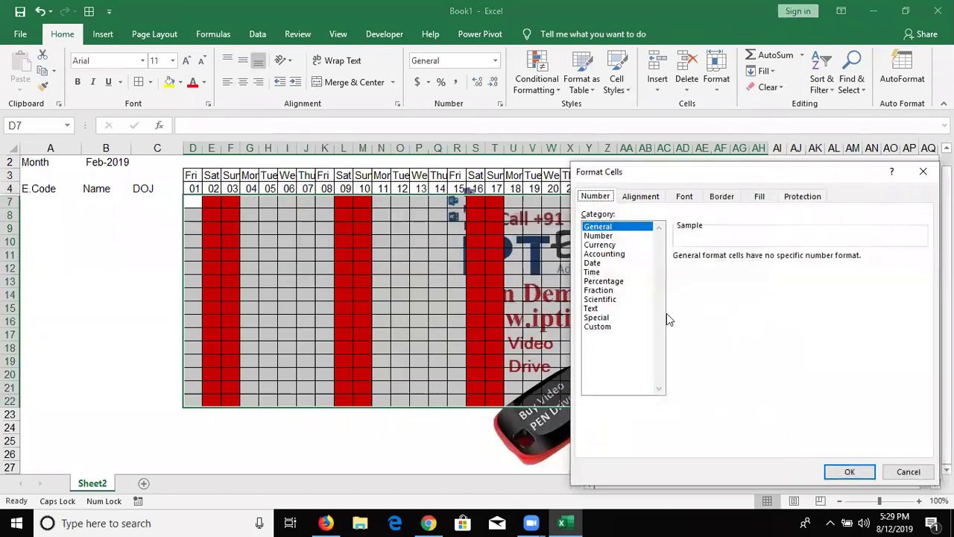
pyautogui.click(597, 328)
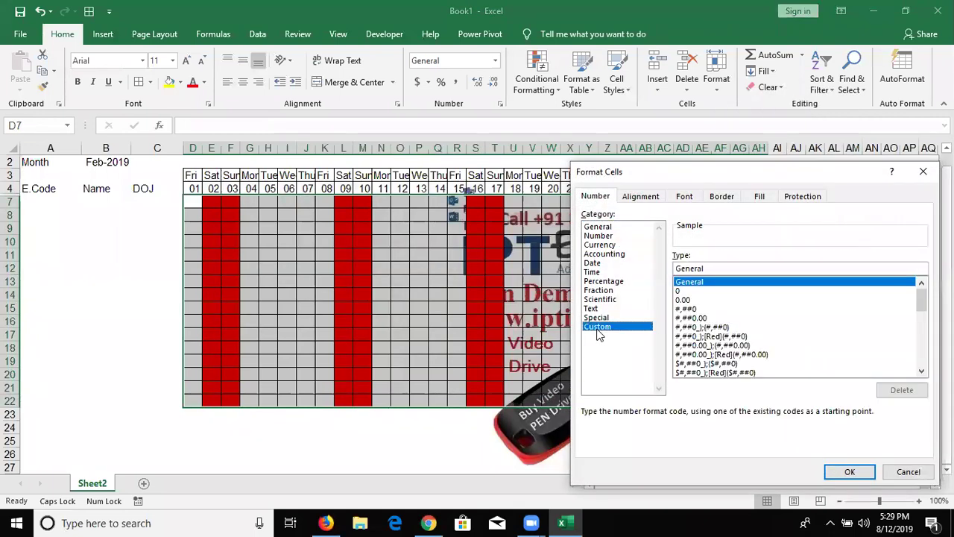
# Step: Try toggling top, bottom, inside and side lines in the Border preview, then close without changes
pyautogui.click(720, 197)
pyautogui.click(766, 293)
pyautogui.click(762, 334)
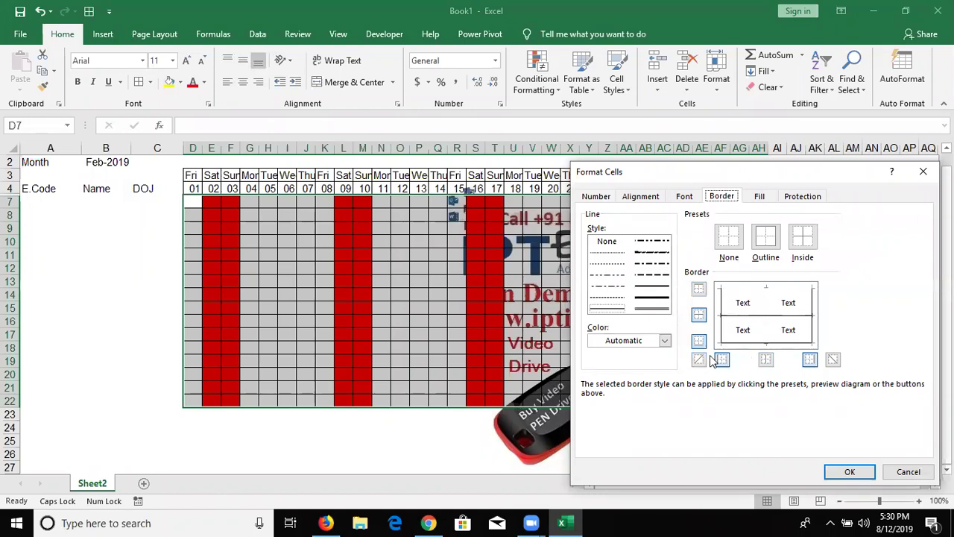
pyautogui.click(773, 345)
pyautogui.click(769, 322)
pyautogui.click(756, 317)
pyautogui.click(729, 322)
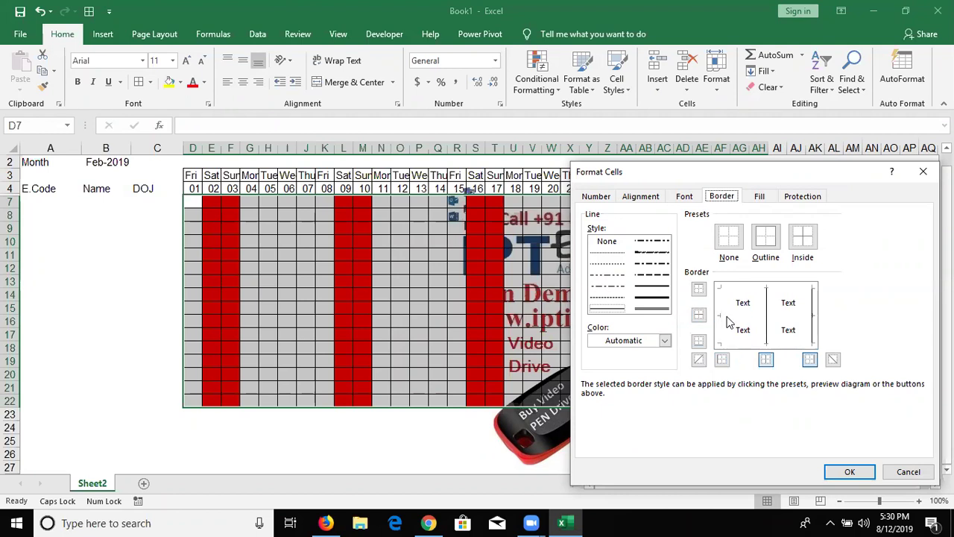
pyautogui.click(767, 319)
pyautogui.click(812, 319)
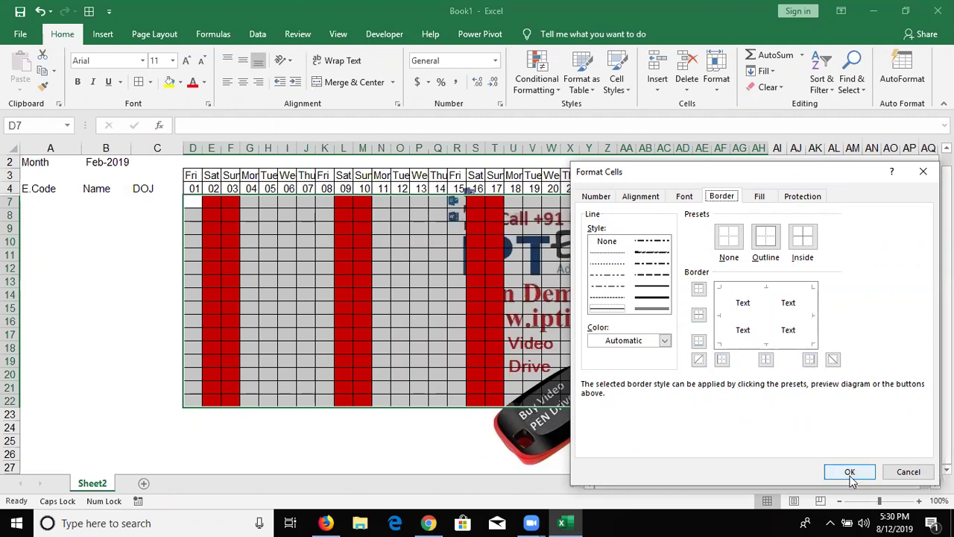
pyautogui.click(907, 472)
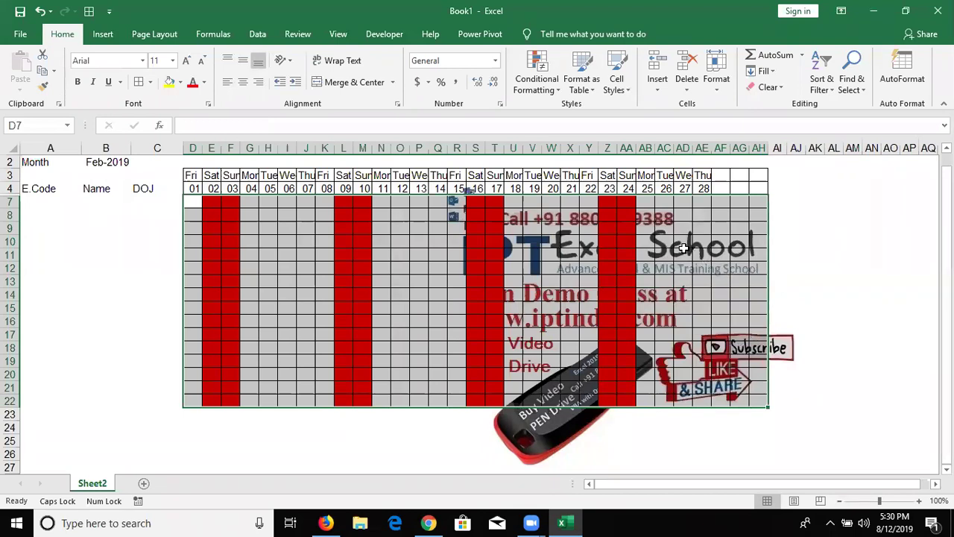
# Step: Preview thick solid and double line border styles, then cancel without applying
pyautogui.rightClick(687, 249)
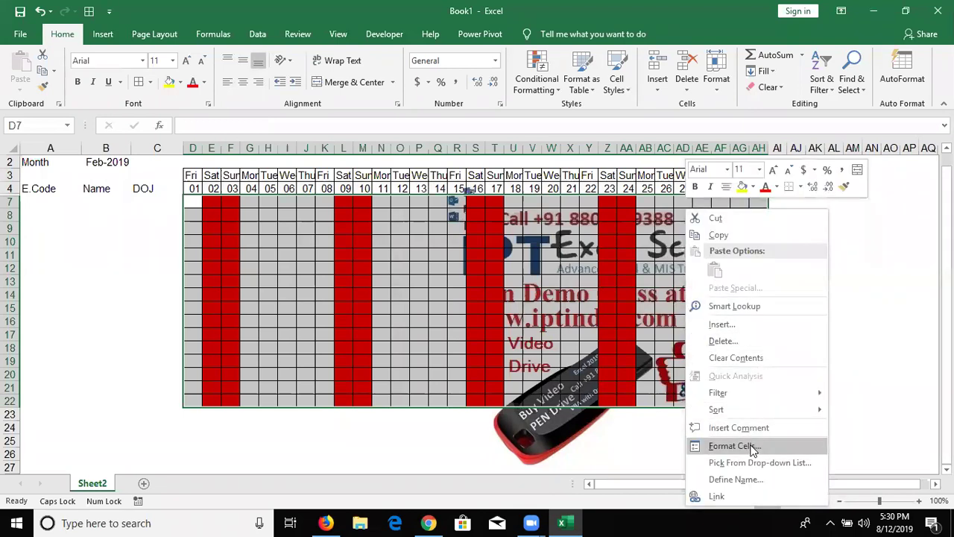
pyautogui.click(750, 445)
pyautogui.click(656, 315)
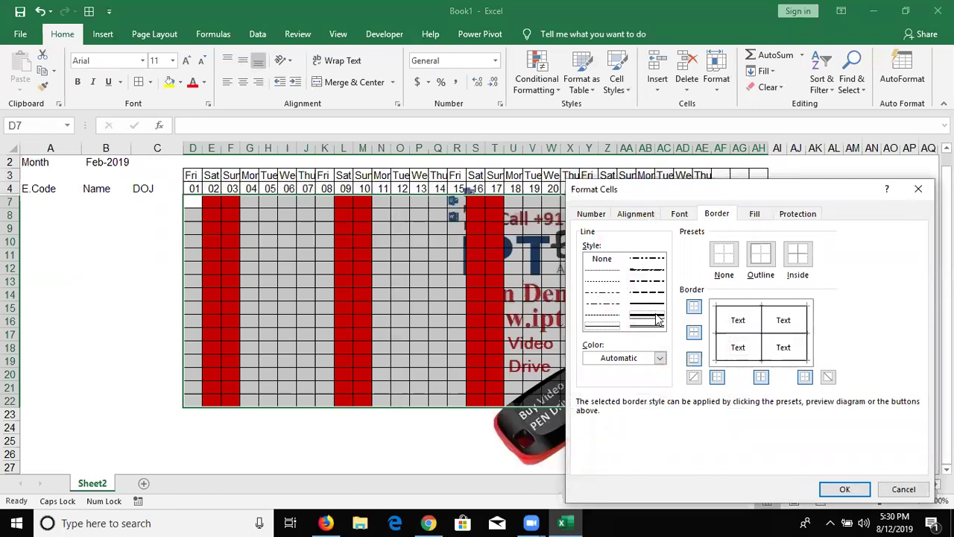
pyautogui.click(647, 326)
pyautogui.click(844, 488)
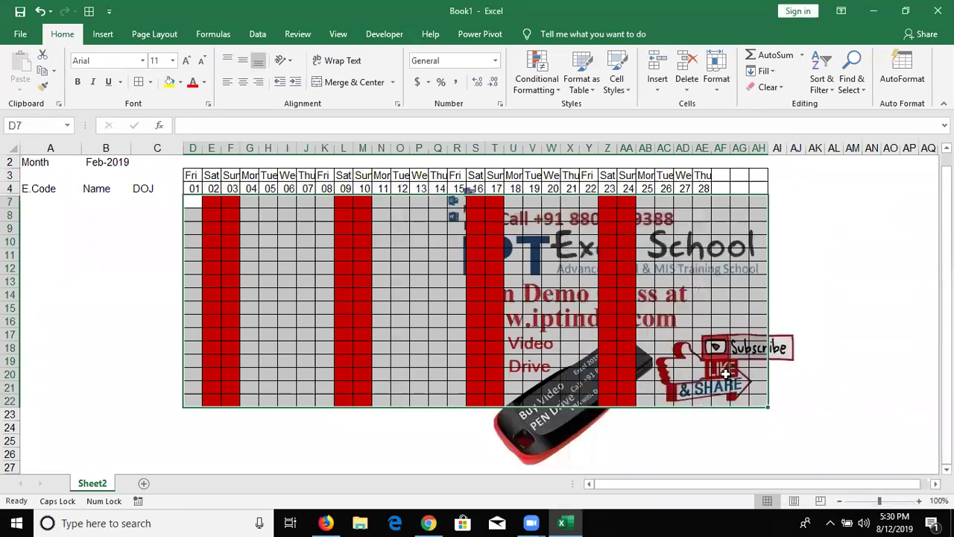
# Step: Select the unused columns AF to AH from row 3 down, then deselect them
pyautogui.click(719, 363)
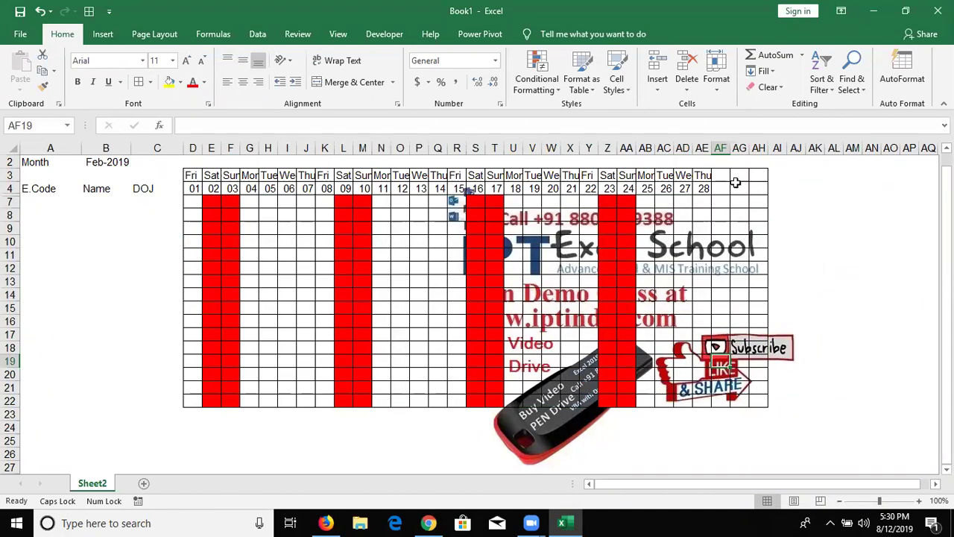
pyautogui.moveTo(723, 188)
pyautogui.mouseDown()
pyautogui.moveTo(745, 366)
pyautogui.moveTo(760, 401)
pyautogui.mouseUp()
pyautogui.moveTo(720, 175); pyautogui.dragTo(759, 401)
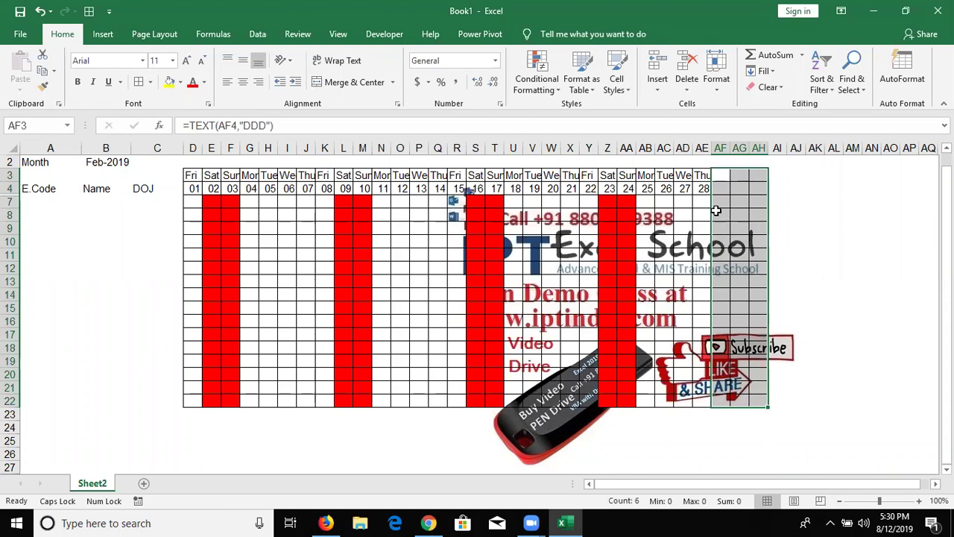
pyautogui.click(251, 346)
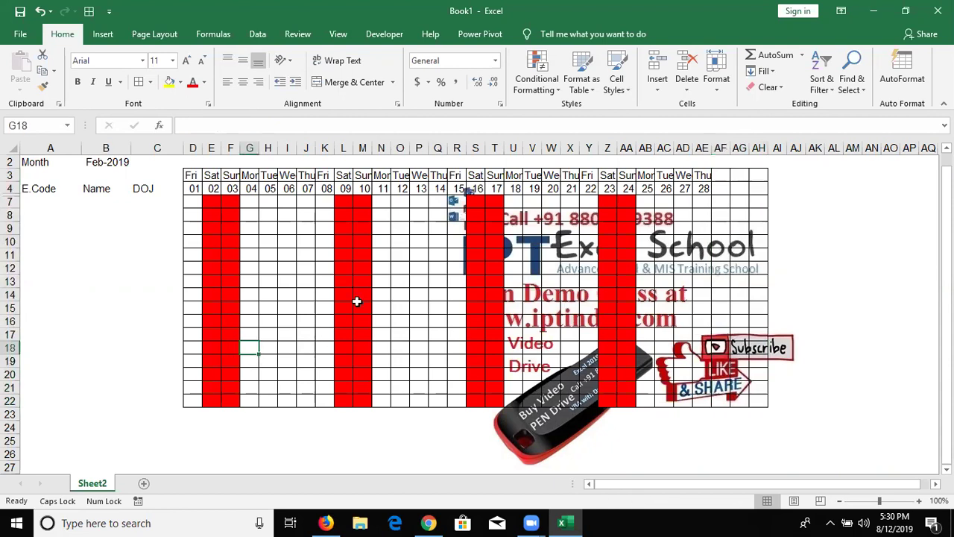
# Step: Add a new sheet and enter 2019, 1-Jan and 26-Jan down column A
pyautogui.click(144, 483)
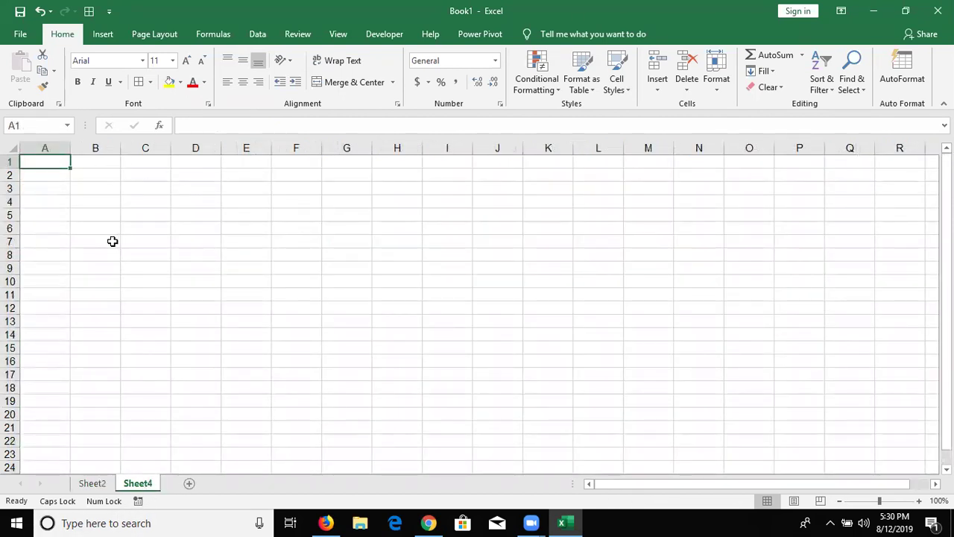
pyautogui.write('2019')
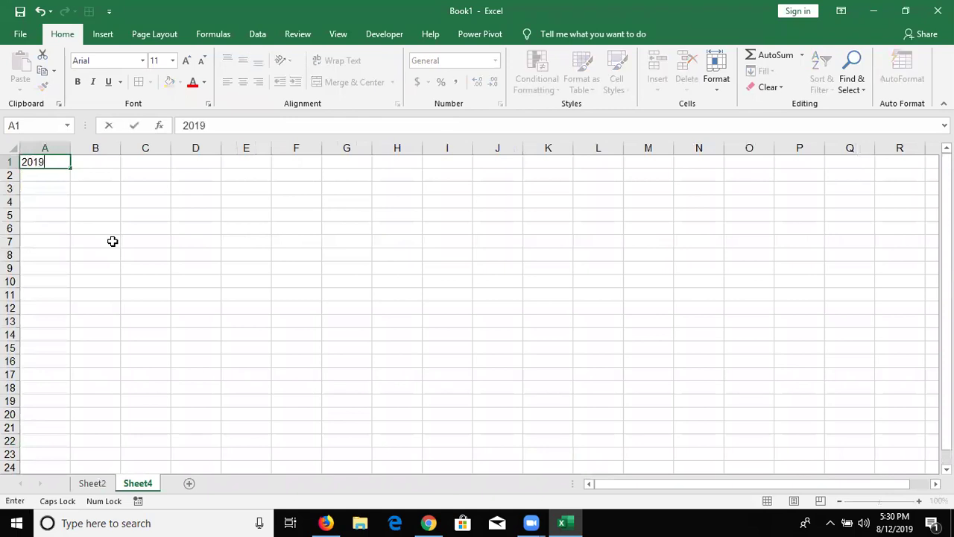
pyautogui.press('Return')
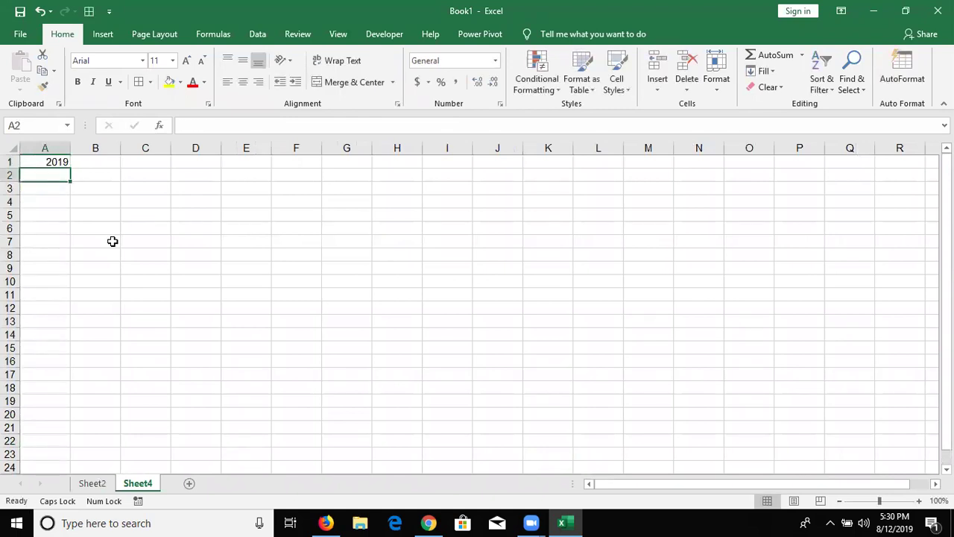
pyautogui.write('1/1')
pyautogui.press('Return')
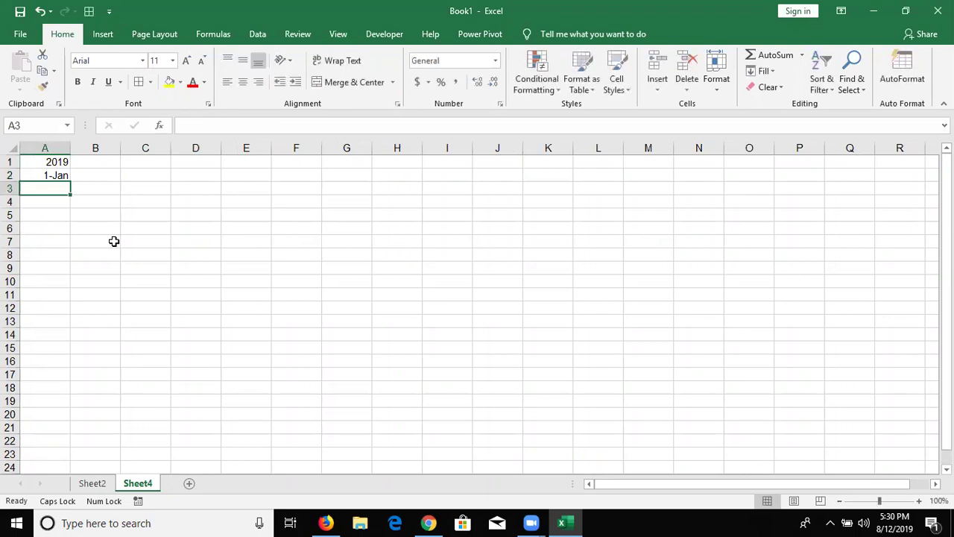
pyautogui.write('1/26')
pyautogui.press('Return')
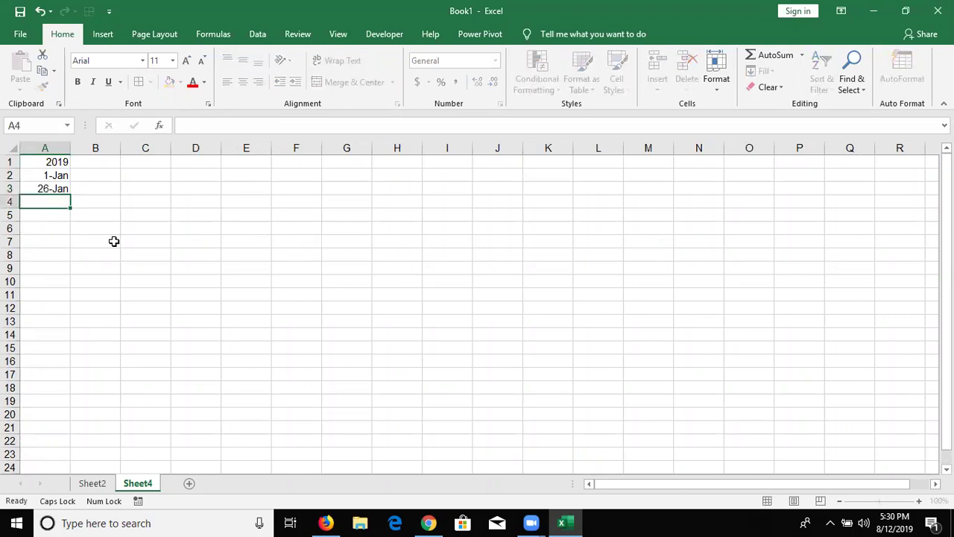
# Step: Add holidays 17-Mar, 20-Apr, 15-Aug and 9-Aug below, then select column A
pyautogui.write('3/1')
pyautogui.write('7')
pyautogui.press('Return')
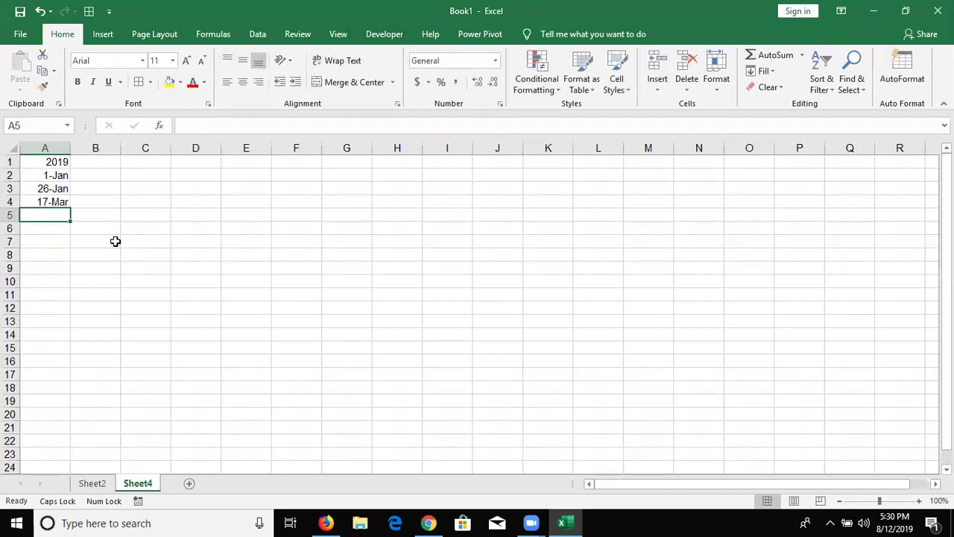
pyautogui.write('4/20')
pyautogui.press('Return')
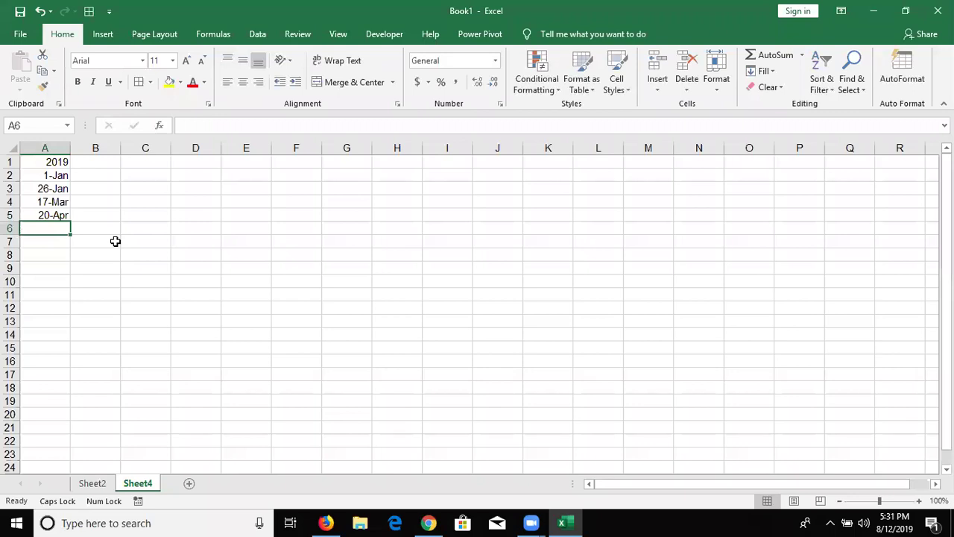
pyautogui.write('8/15')
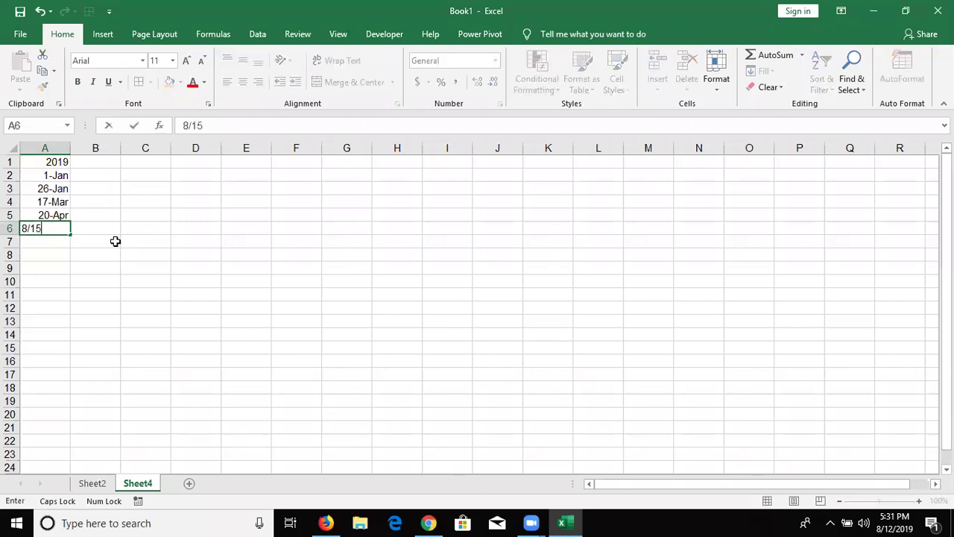
pyautogui.press('Return')
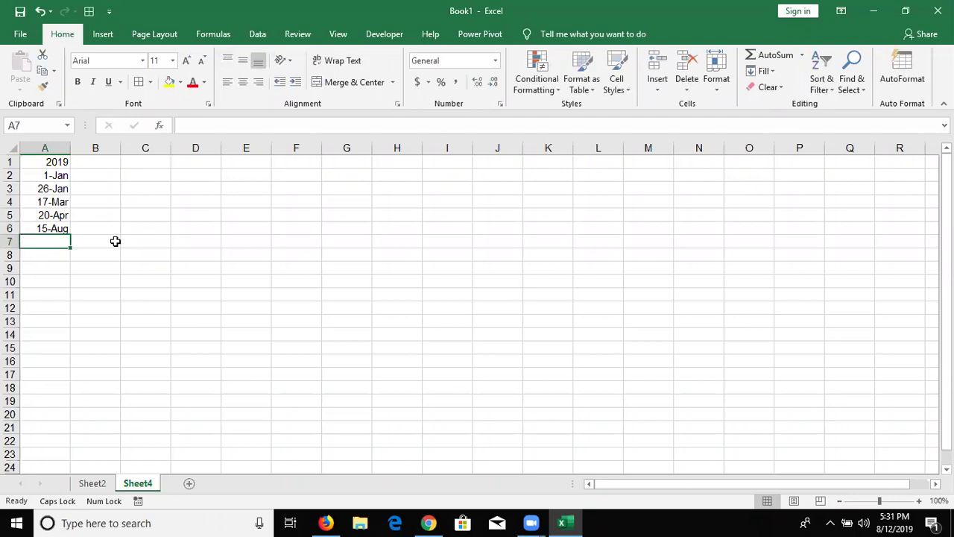
pyautogui.write('8/')
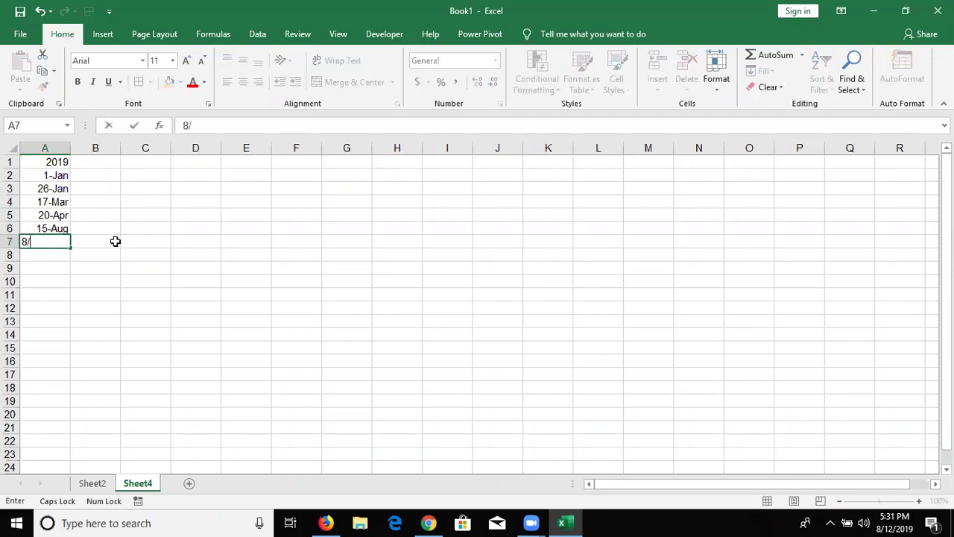
pyautogui.write('9')
pyautogui.press('Return')
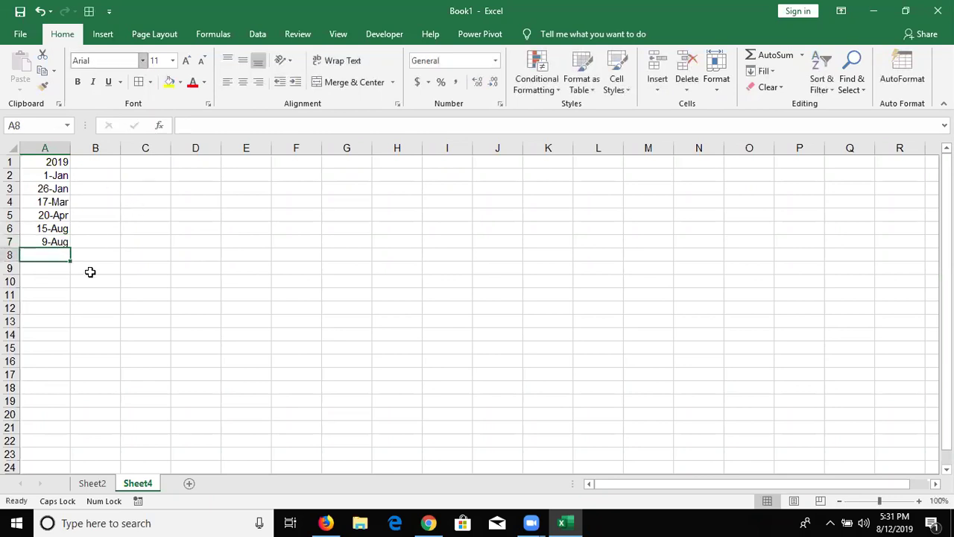
pyautogui.click(55, 141)
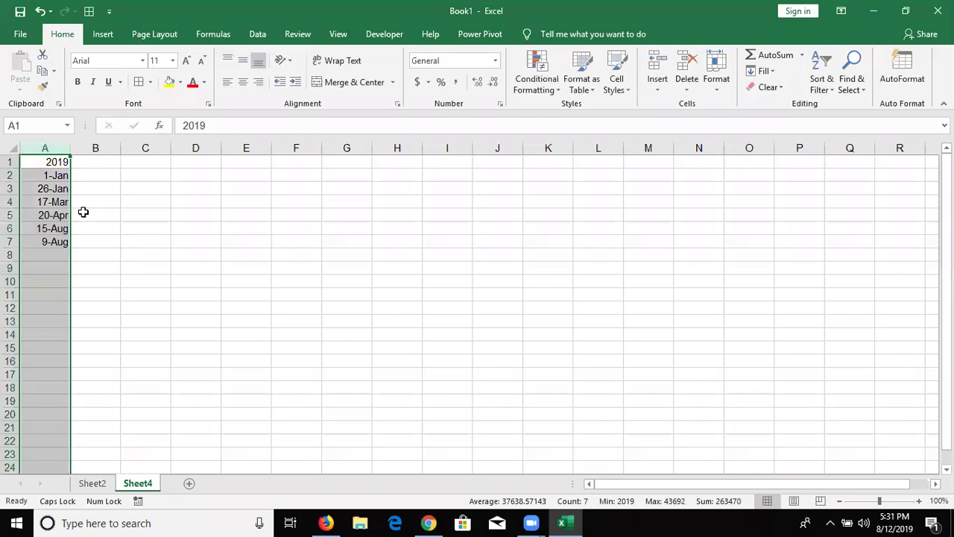
# Step: On Sheet2, start a new formula-based conditional rule for cell D7
pyautogui.click(93, 483)
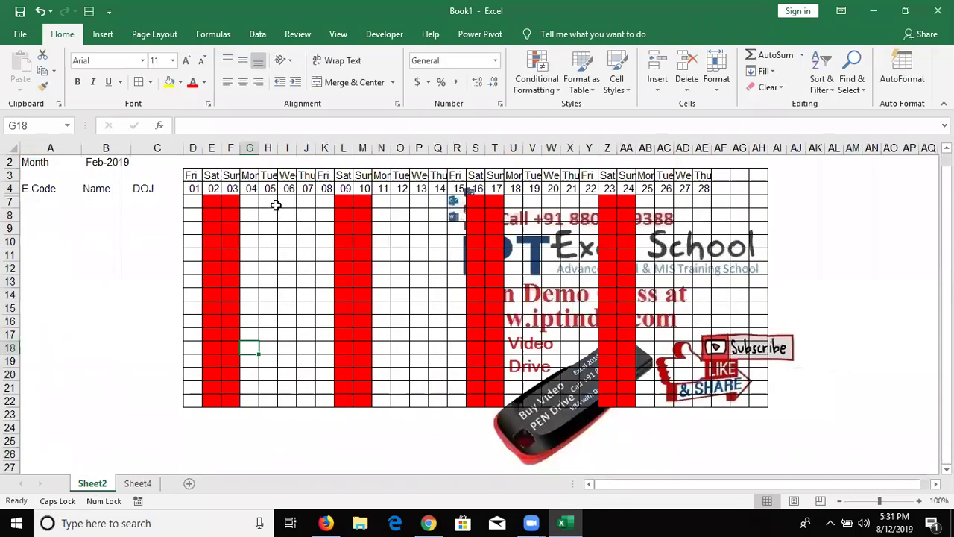
pyautogui.moveTo(269, 201); pyautogui.dragTo(260, 402)
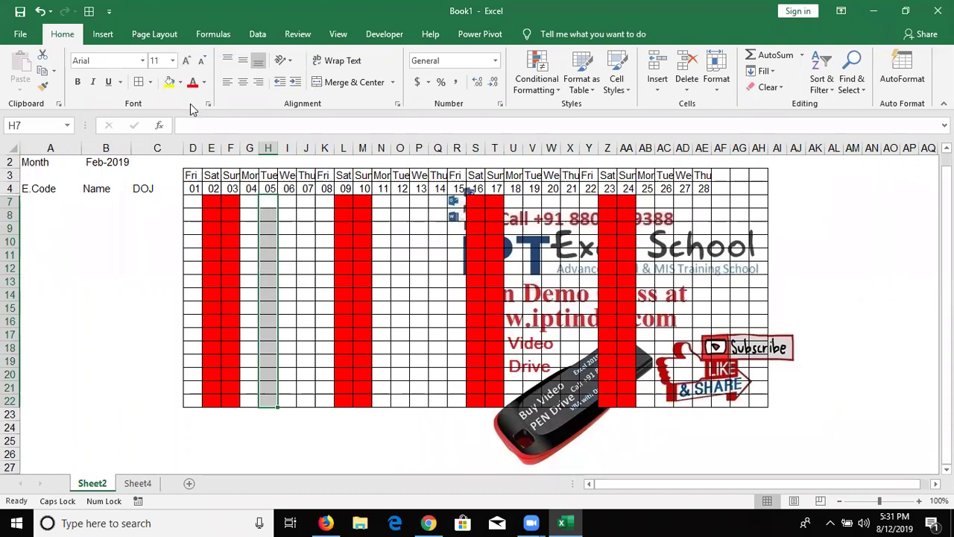
pyautogui.click(192, 201)
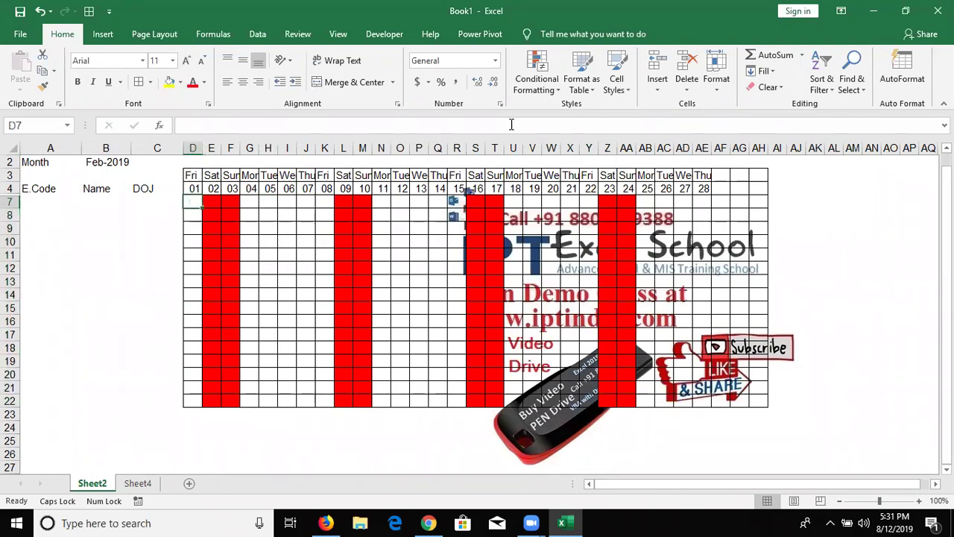
pyautogui.click(527, 86)
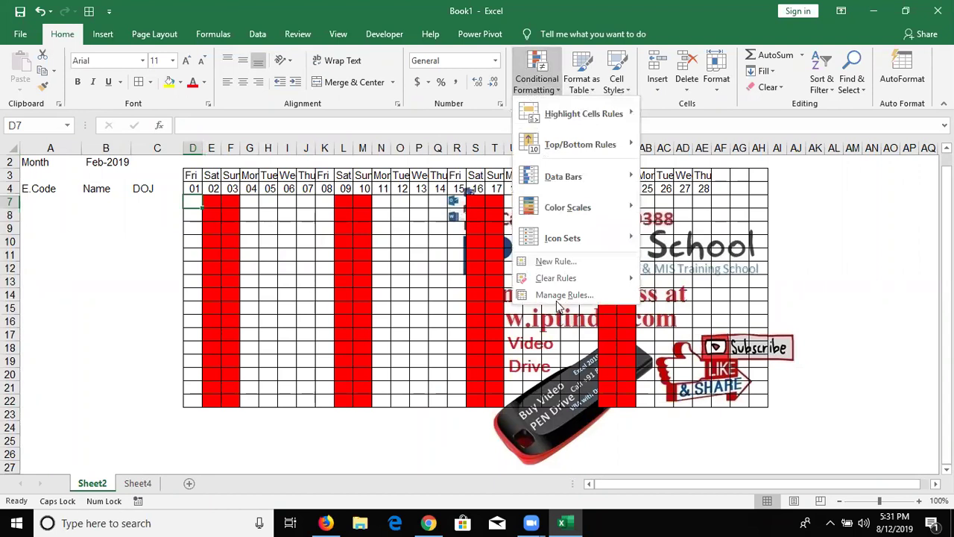
pyautogui.click(553, 258)
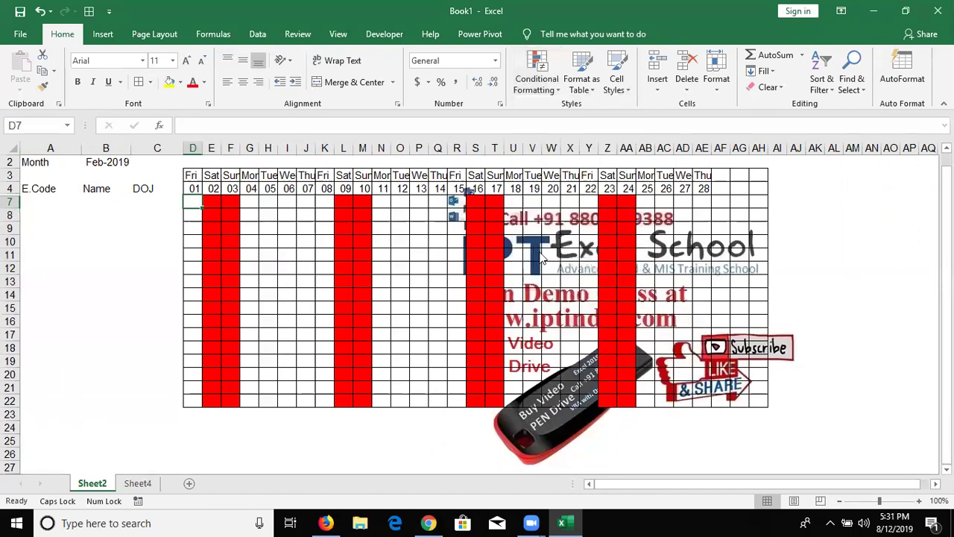
pyautogui.click(502, 190)
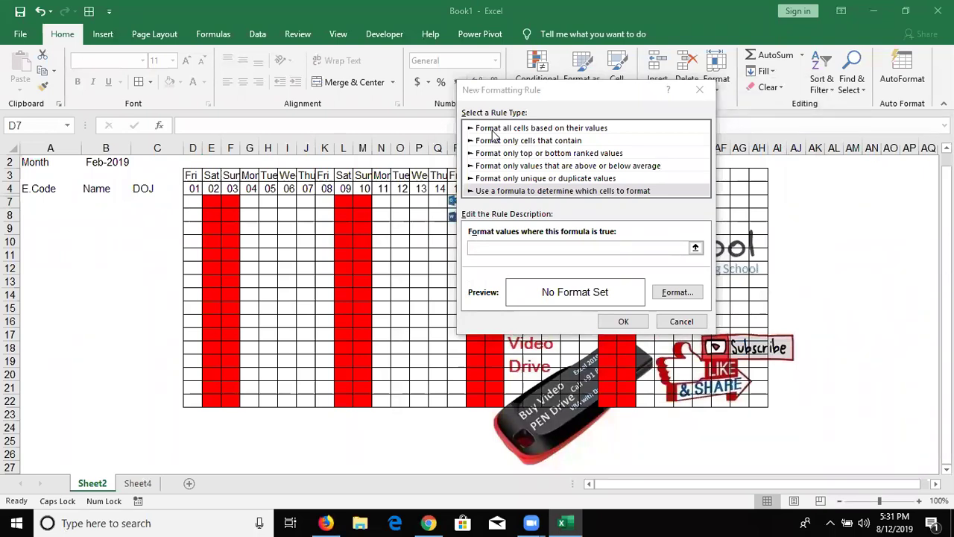
pyautogui.click(674, 247)
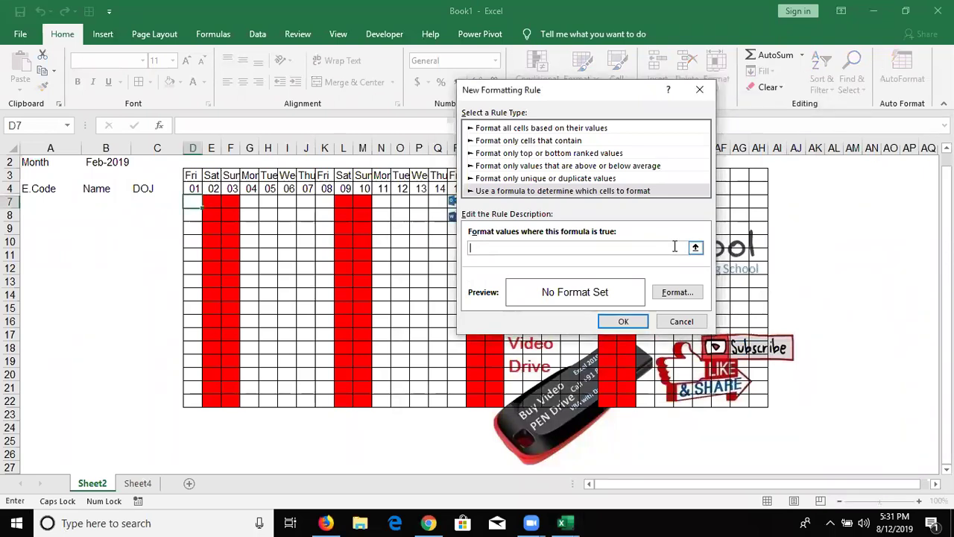
# Step: Enter the rule formula =COUNTIF(Sheet4!$A:$A,Sheet2!$D4)>=1
pyautogui.write('=')
pyautogui.write('VL')
pyautogui.press('BackSpace')
pyautogui.press('BackSpace')
pyautogui.write('COUNTIF')
pyautogui.write('(')
pyautogui.click(144, 482)
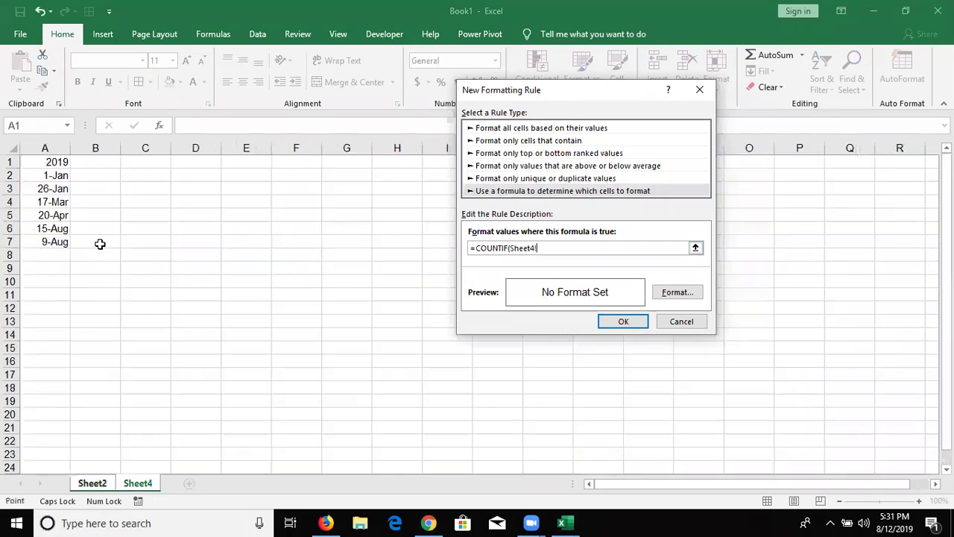
pyautogui.click(46, 148)
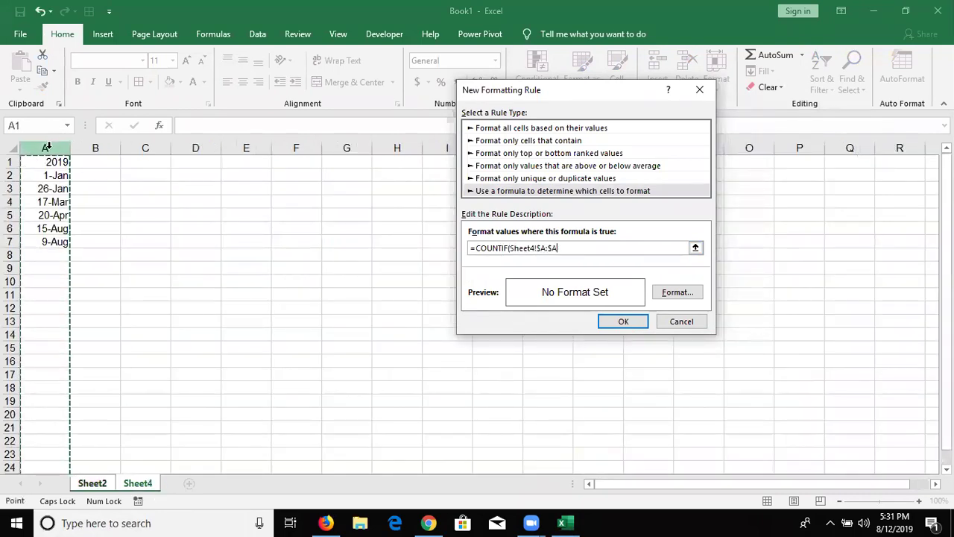
pyautogui.write(',')
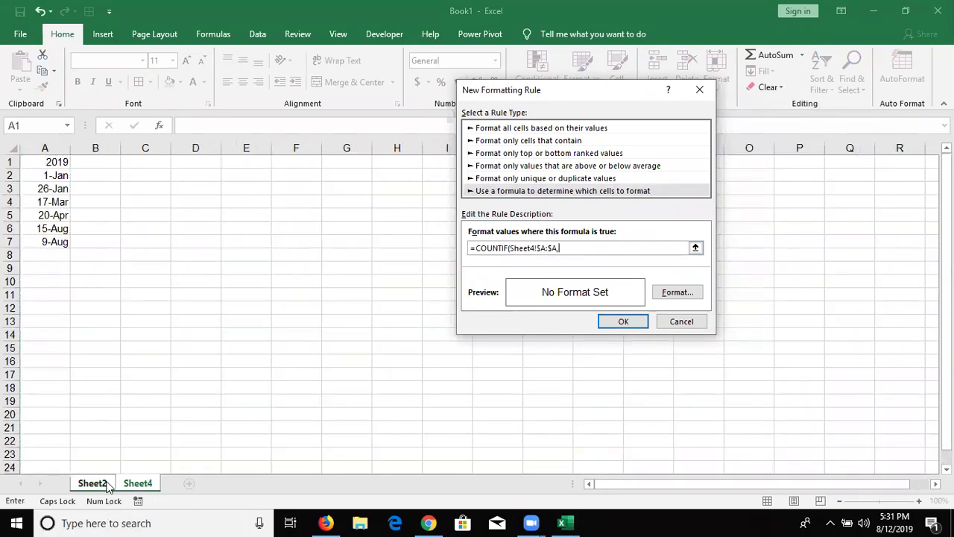
pyautogui.click(100, 483)
pyautogui.click(192, 189)
pyautogui.write(')')
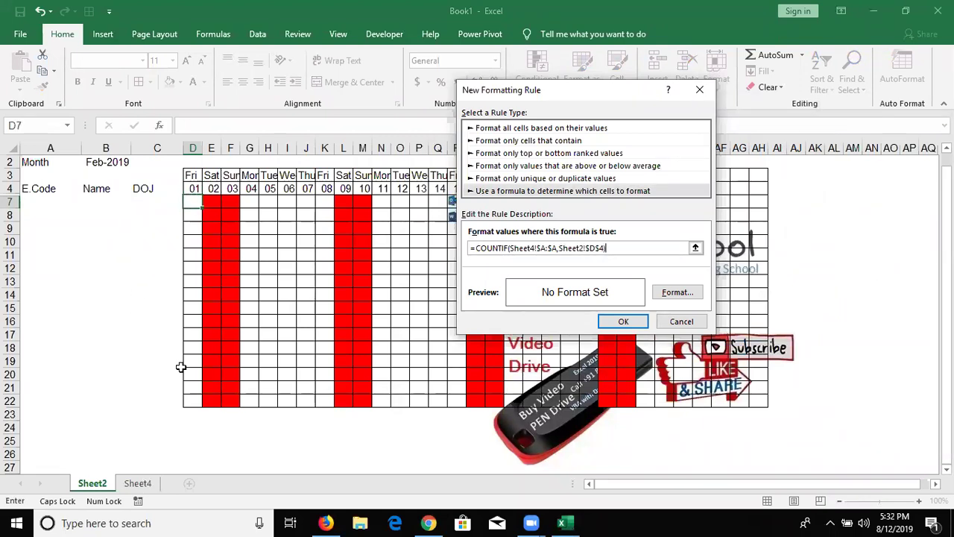
pyautogui.write('>=1')
# Step: Give the holiday rule a blue fill, keep the D4 row relative, and save it
pyautogui.click(692, 292)
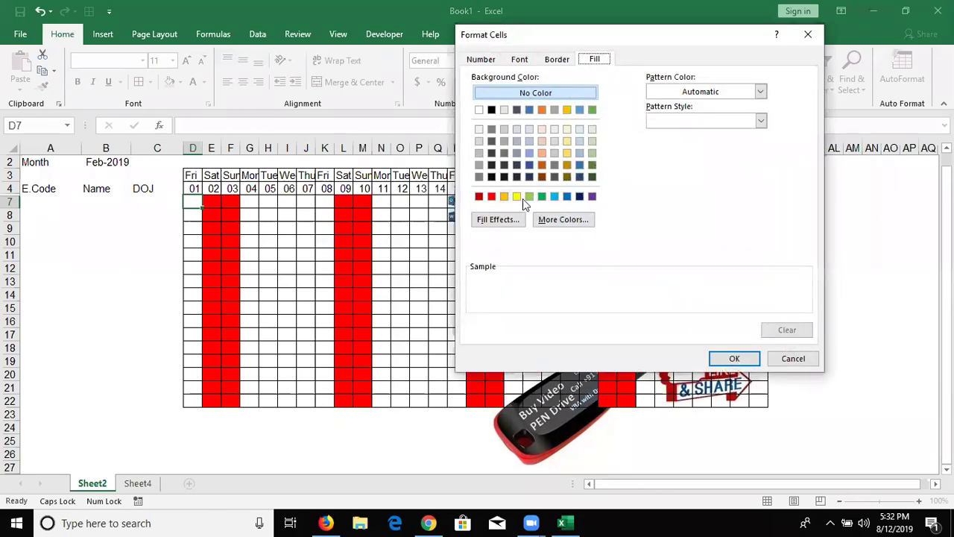
pyautogui.click(566, 196)
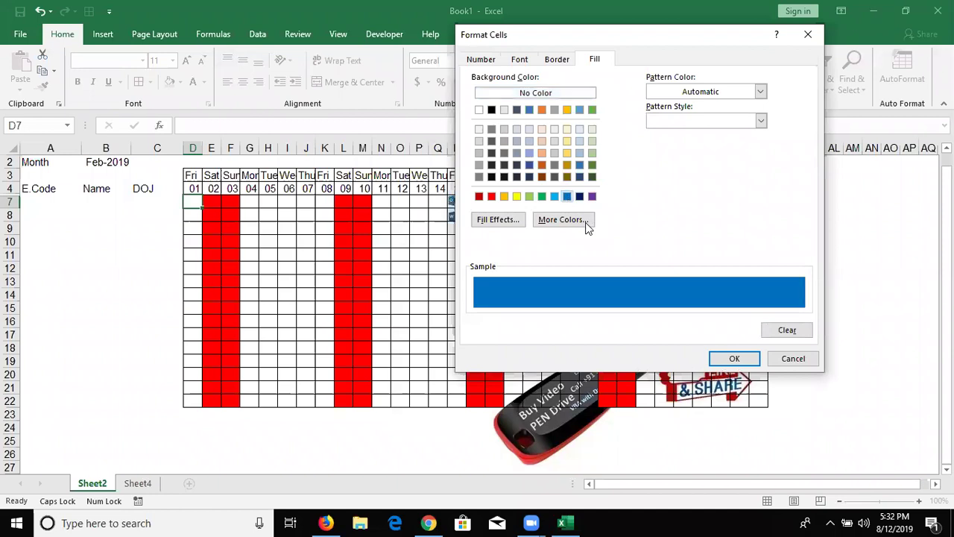
pyautogui.click(733, 359)
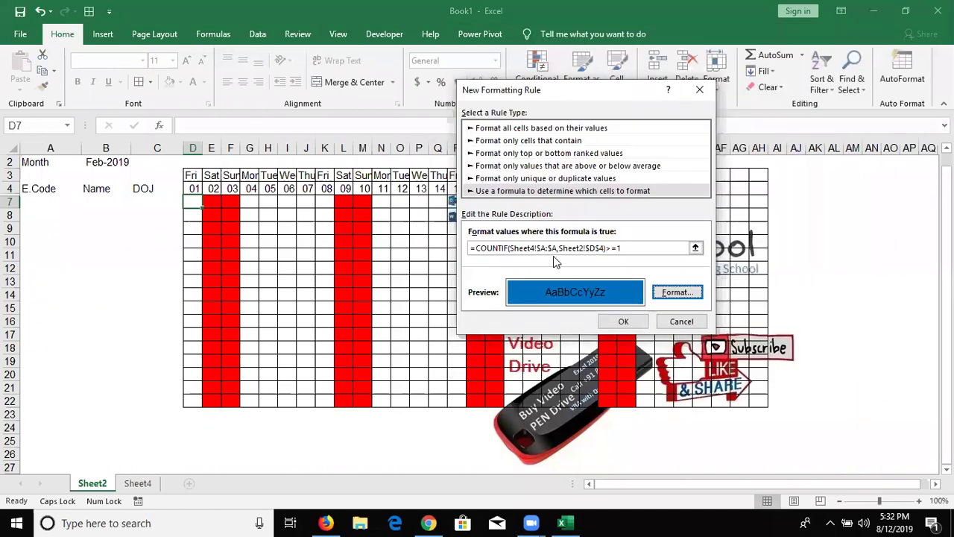
pyautogui.click(597, 249)
pyautogui.press('BackSpace')
pyautogui.click(623, 323)
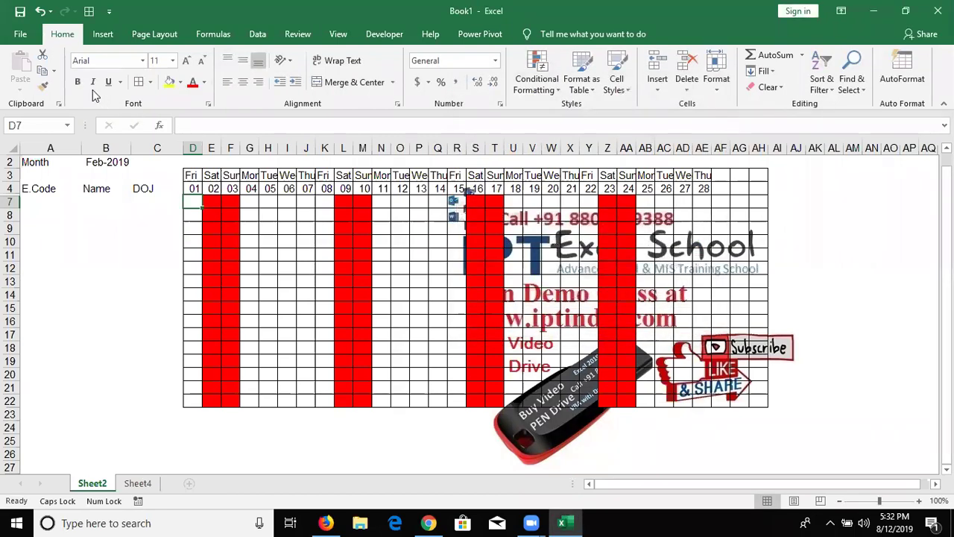
# Step: Repaint D7's rules across the grid and change the D4 start date to 8/1 (Aug-2019)
pyautogui.click(43, 86)
pyautogui.moveTo(192, 202)
pyautogui.mouseDown()
pyautogui.moveTo(760, 345)
pyautogui.moveTo(754, 398)
pyautogui.mouseUp()
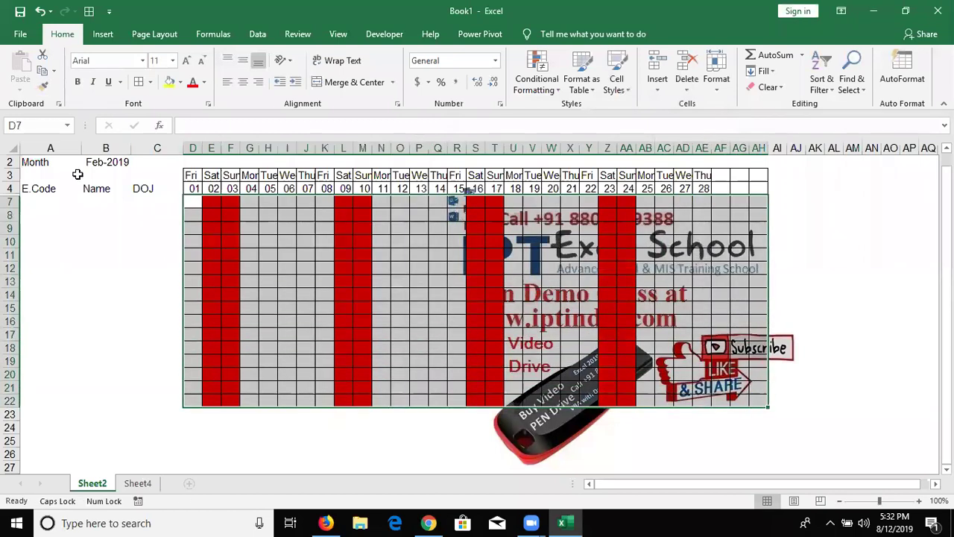
pyautogui.click(193, 190)
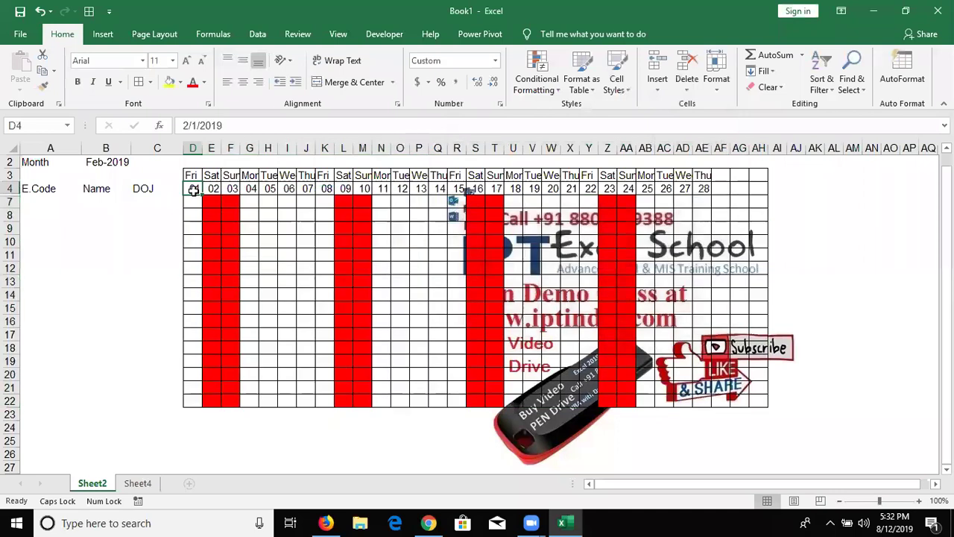
pyautogui.write('8/1')
pyautogui.press('Return')
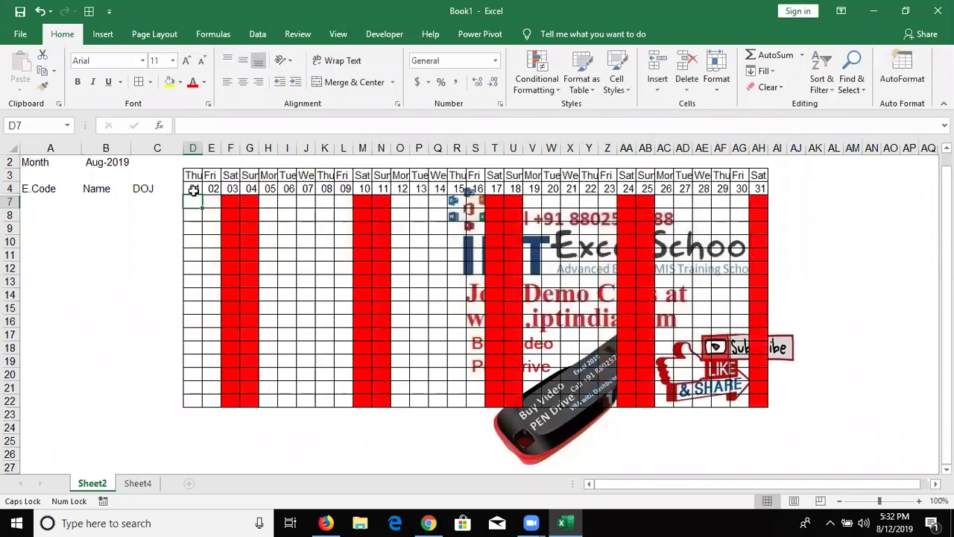
# Step: Check the recalculated August calendar around 15 August, then open Sheet4's holiday list
pyautogui.click(193, 190)
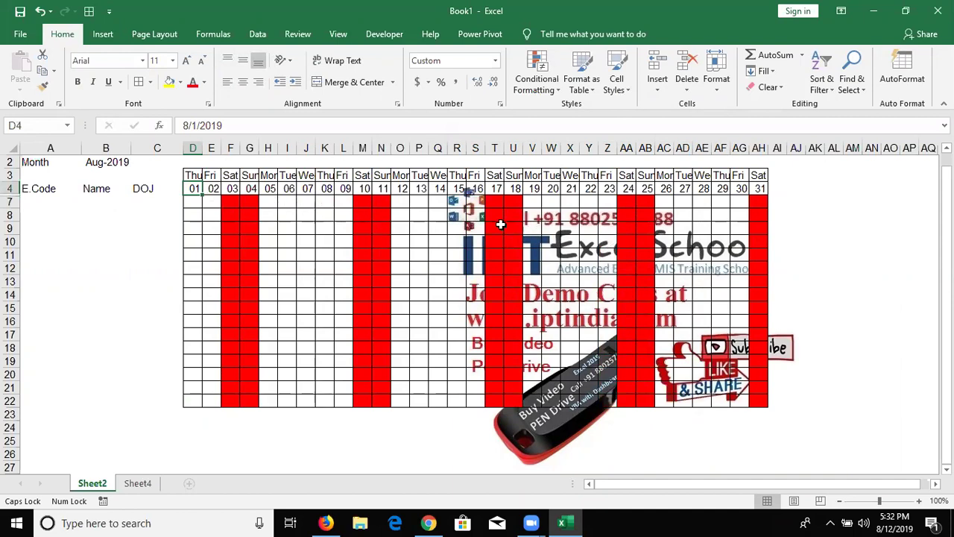
pyautogui.click(455, 202)
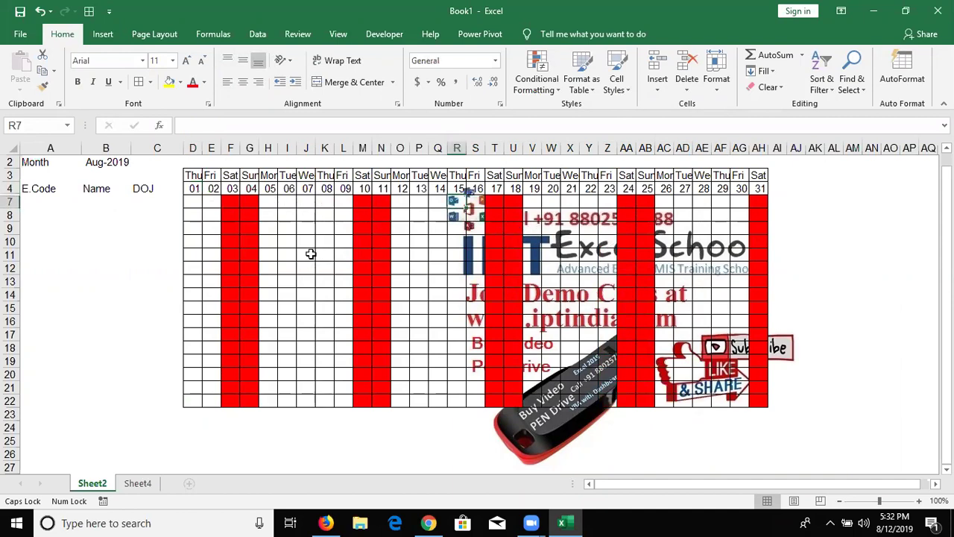
pyautogui.click(146, 484)
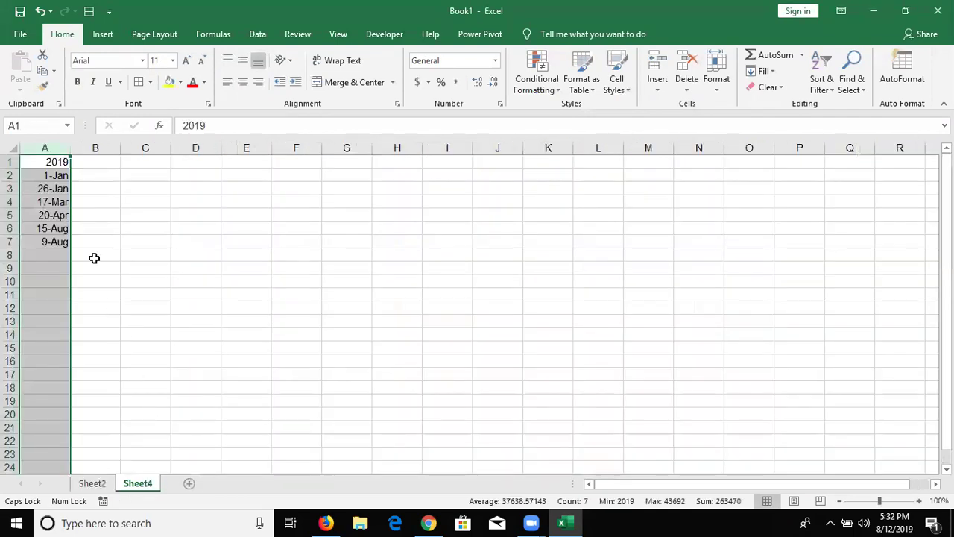
# Step: Check the 15-Aug holiday entry, then return to the attendance grid at cell D7
pyautogui.click(57, 228)
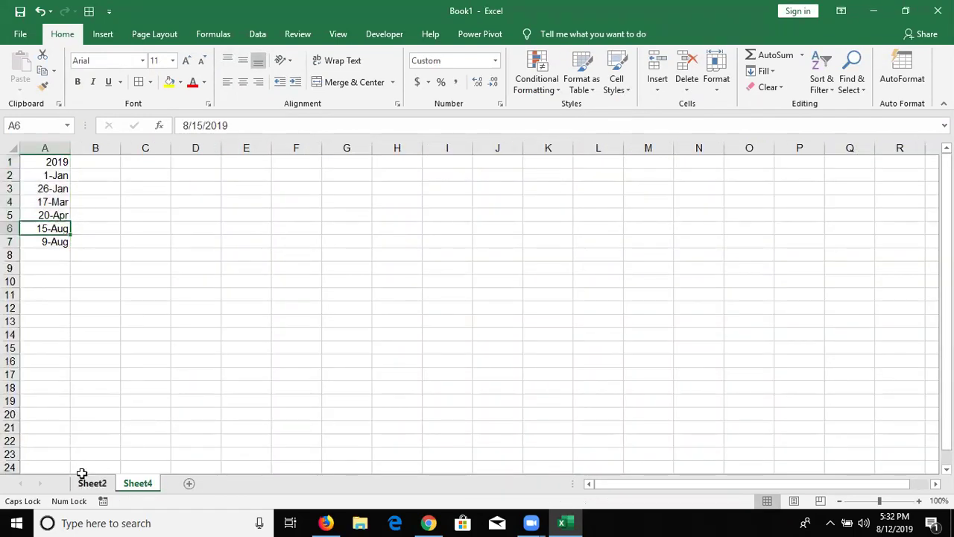
pyautogui.click(83, 481)
pyautogui.click(192, 202)
# Step: Correct the COUNTIF holiday rule's $D4 reference to D$4
pyautogui.click(536, 75)
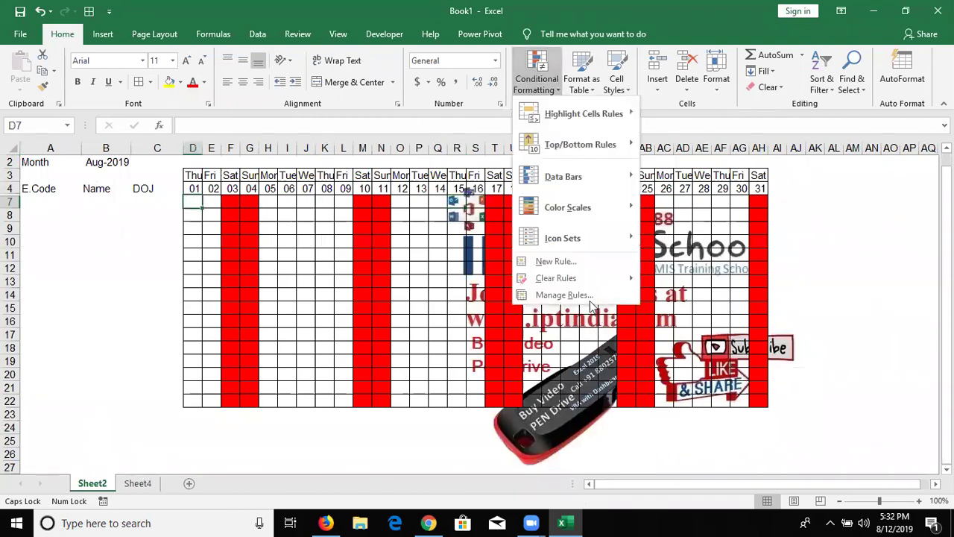
pyautogui.click(535, 295)
pyautogui.doubleClick(452, 190)
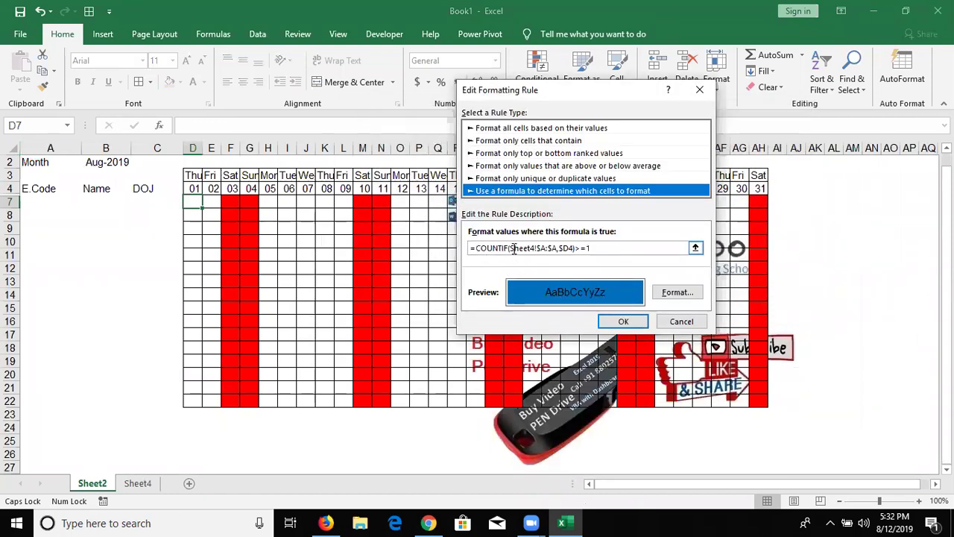
pyautogui.click(558, 247)
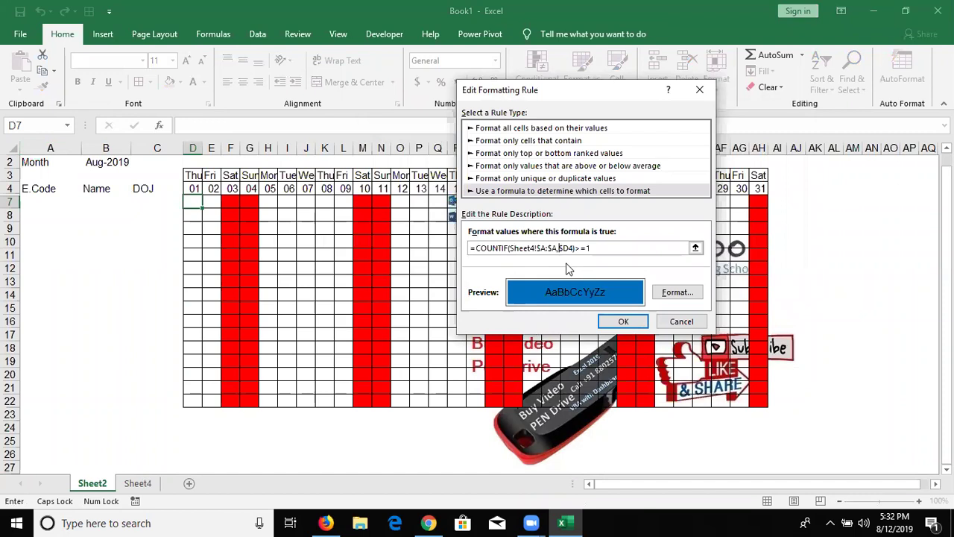
pyautogui.click(569, 248)
pyautogui.write('$=')
pyautogui.press('Left')
pyautogui.press('Left')
pyautogui.press('BackSpace')
pyautogui.press('BackSpace')
pyautogui.click(561, 249)
pyautogui.press('BackSpace')
# Step: Save and apply the edited rule, then confirm the 09 August column is blue
pyautogui.click(620, 321)
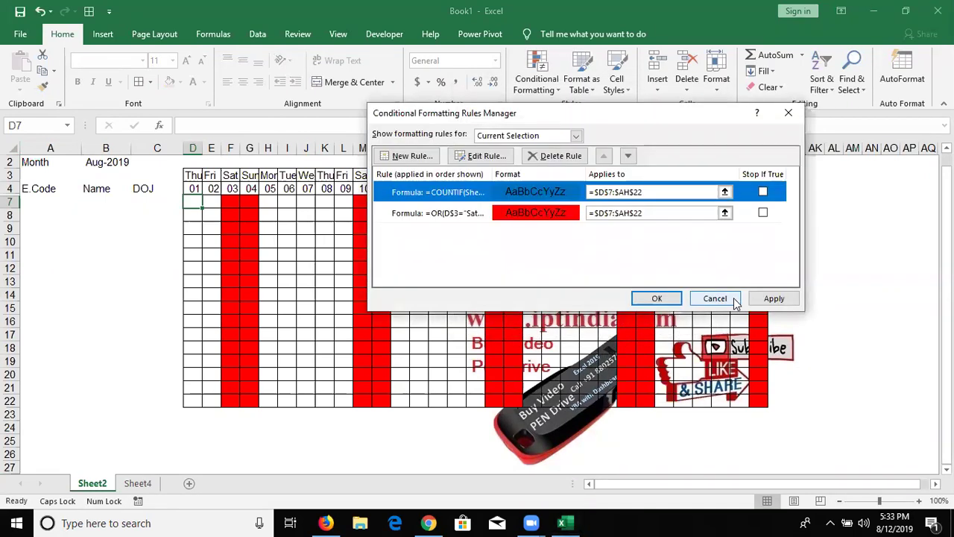
pyautogui.click(766, 296)
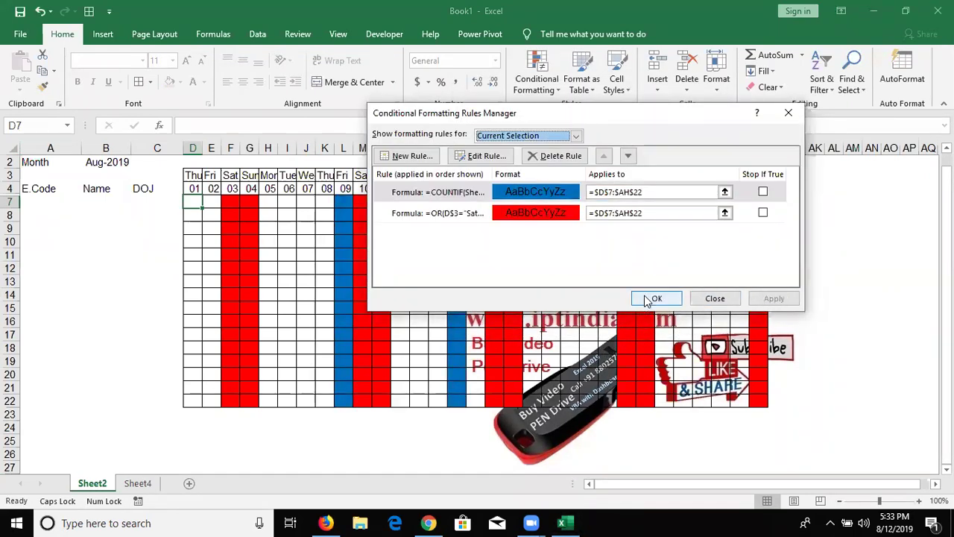
pyautogui.click(647, 299)
pyautogui.click(342, 202)
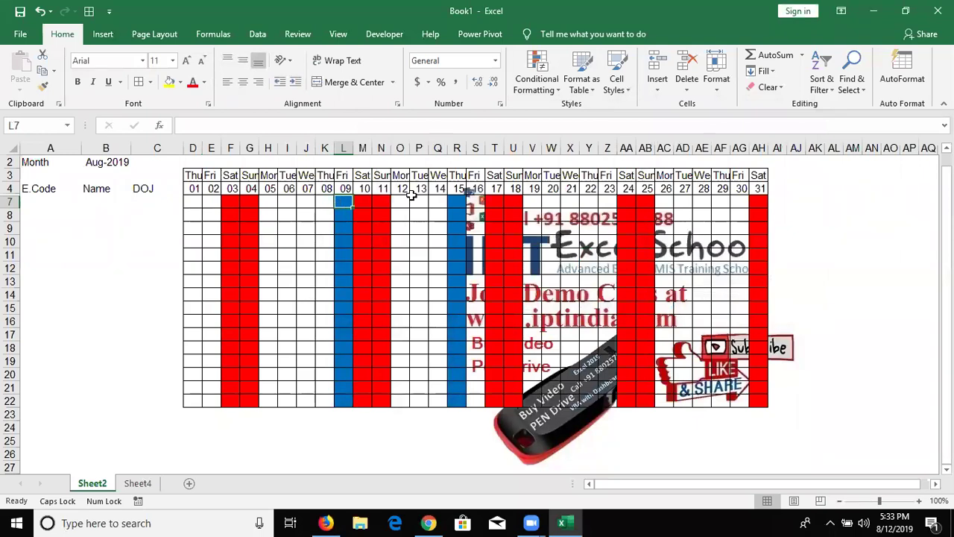
# Step: Confirm the 15 August column is blue, then select the holiday dates A1:A8 on Sheet4
pyautogui.click(450, 214)
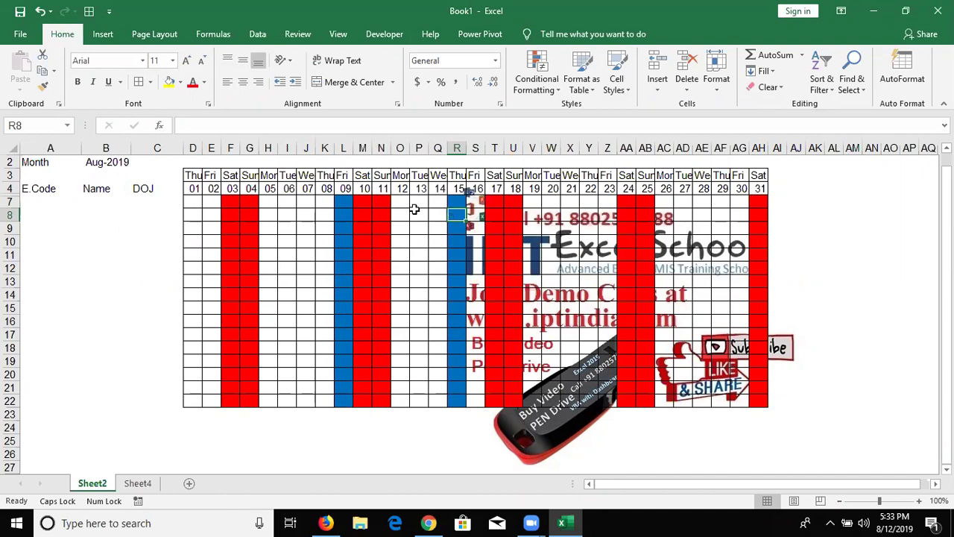
pyautogui.click(194, 188)
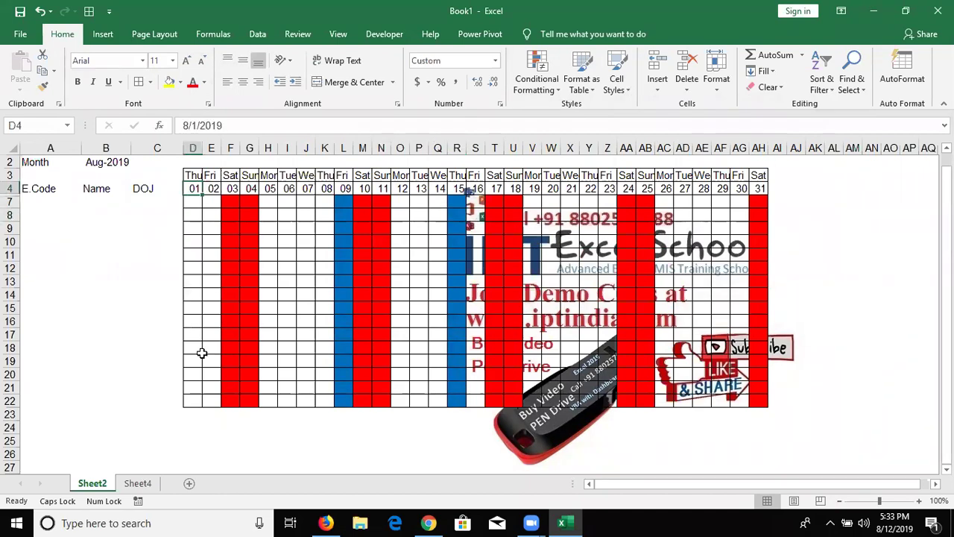
pyautogui.click(138, 485)
pyautogui.moveTo(56, 162); pyautogui.dragTo(49, 251)
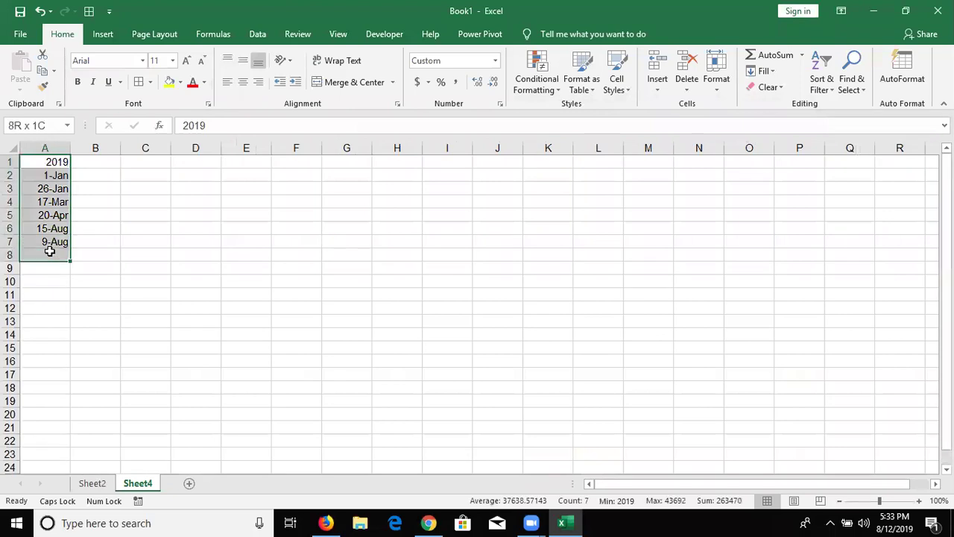
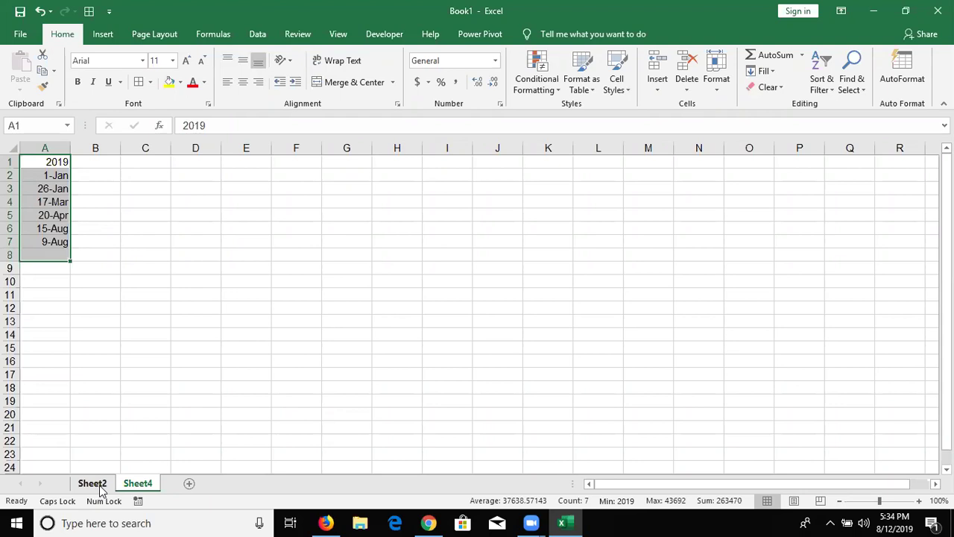
# Step: Enter 2/1 as the start date in D4 of Sheet2 to show February 2019
pyautogui.click(97, 485)
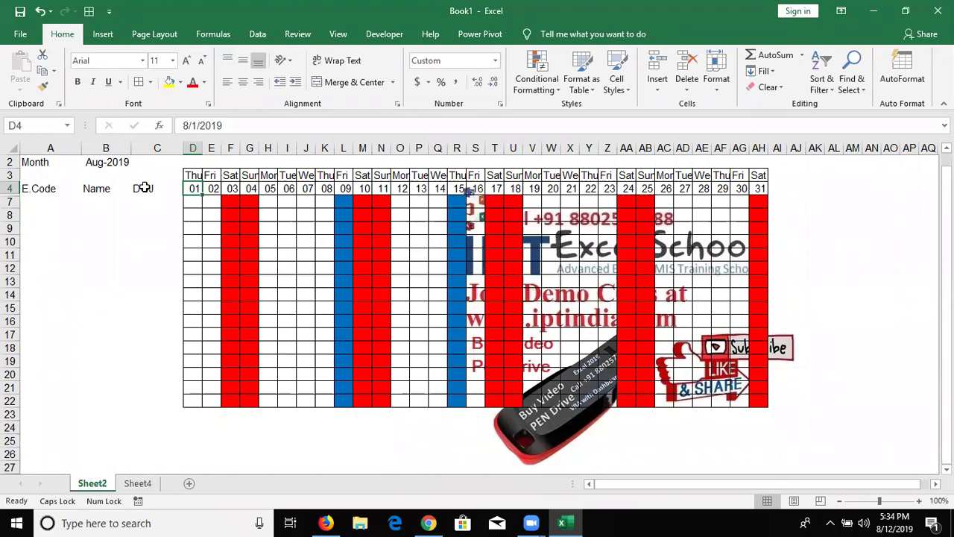
pyautogui.write('2/1')
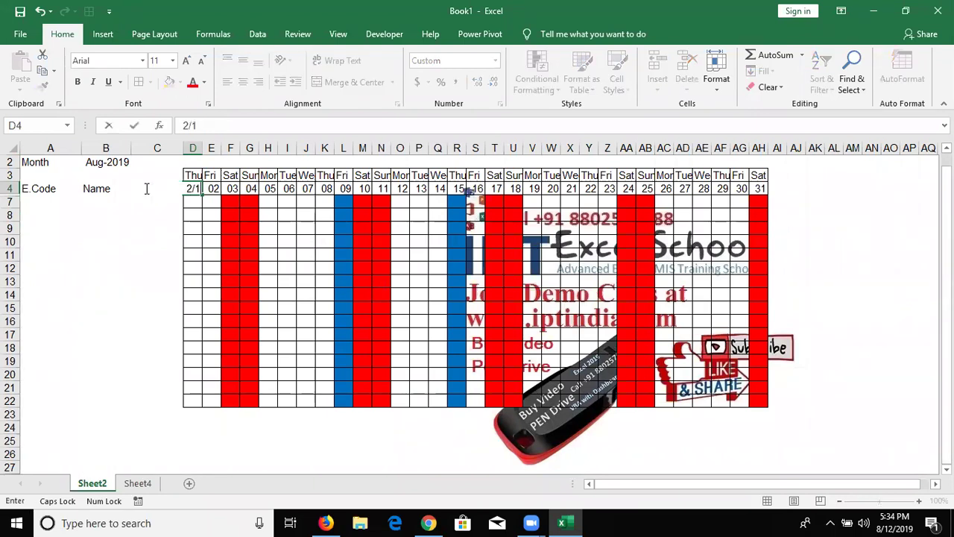
pyautogui.press('Return')
# Step: Check the February dates along row 4, then select the empty cells below Sheet4's holiday dates
pyautogui.press('Up')
pyautogui.press('Right')
pyautogui.press('Right')
pyautogui.press('Right')
pyautogui.press('Right')
pyautogui.press('Right')
pyautogui.press('Right')
pyautogui.press('Right')
pyautogui.press('Right')
pyautogui.press('Right')
pyautogui.press('Right')
pyautogui.press('Right')
pyautogui.press('Right')
pyautogui.press('Left')
pyautogui.press('Right')
pyautogui.press('Left')
pyautogui.press('Right')
pyautogui.press('Right')
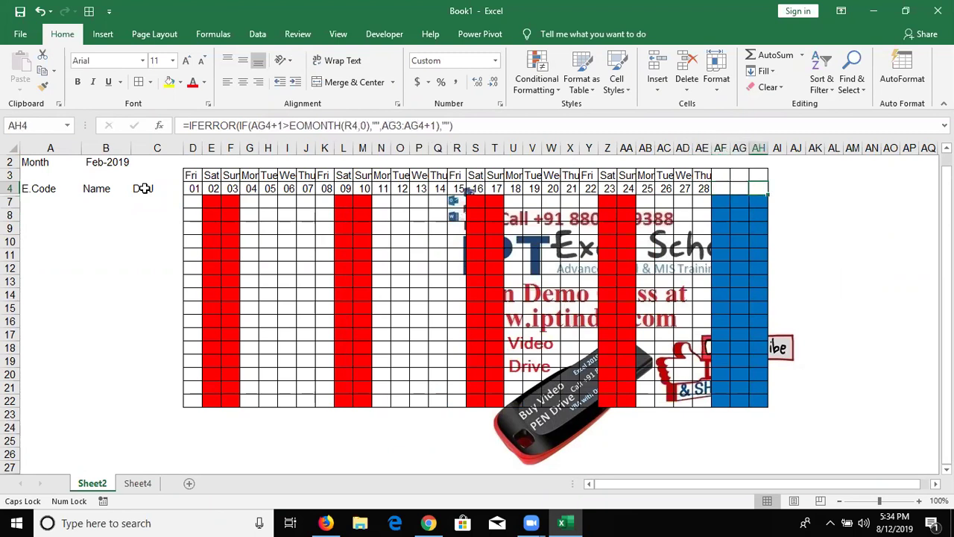
pyautogui.click(135, 483)
pyautogui.moveTo(44, 255)
pyautogui.mouseDown()
pyautogui.moveTo(44, 418)
pyautogui.moveTo(6, 460)
pyautogui.mouseUp()
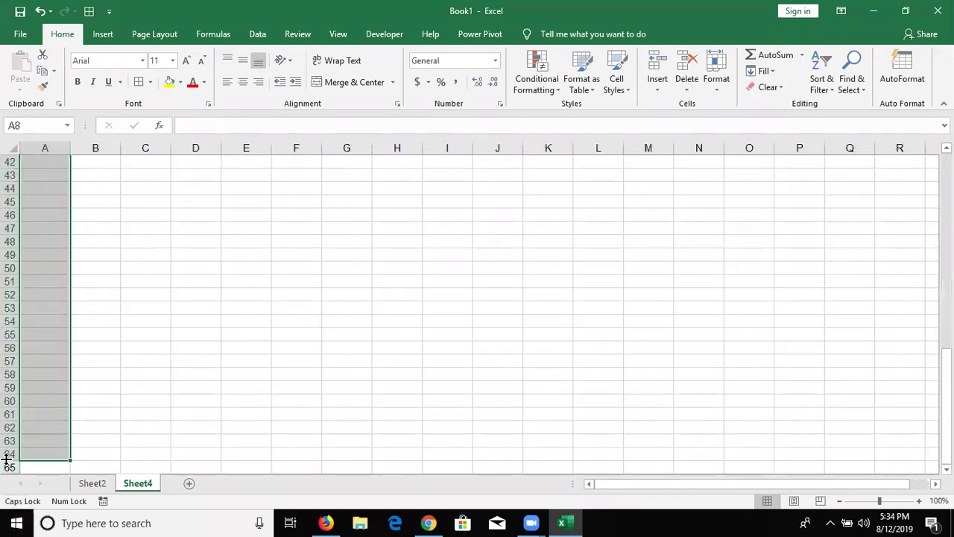
# Step: Compare the February grid with Sheet4's holiday list, then select cell D7 on Sheet2
pyautogui.click(92, 483)
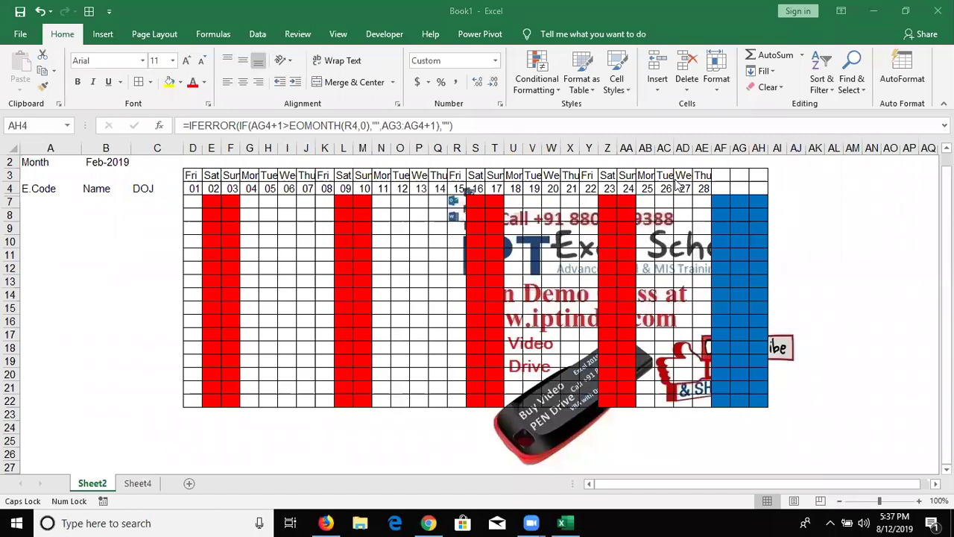
pyautogui.click(754, 188)
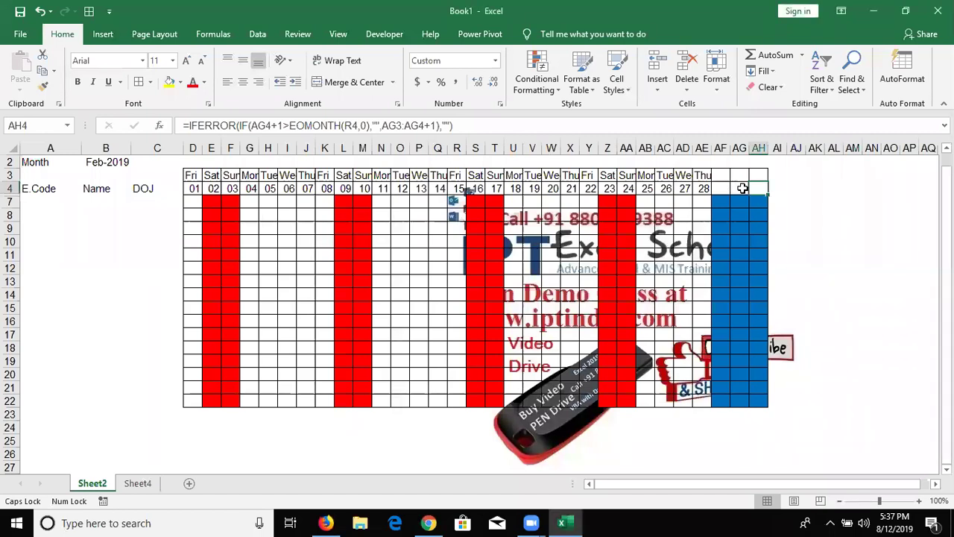
pyautogui.click(154, 485)
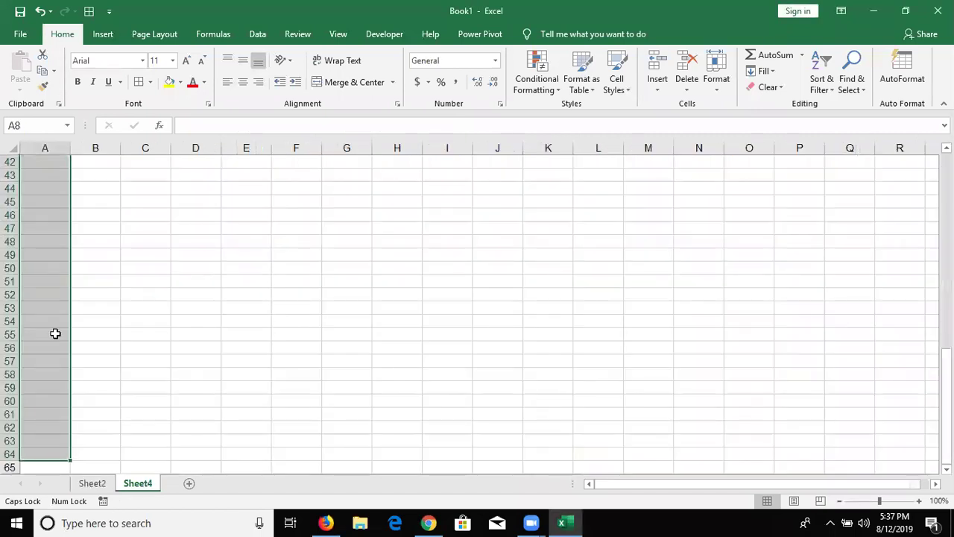
pyautogui.scroll(14, 75, 223)
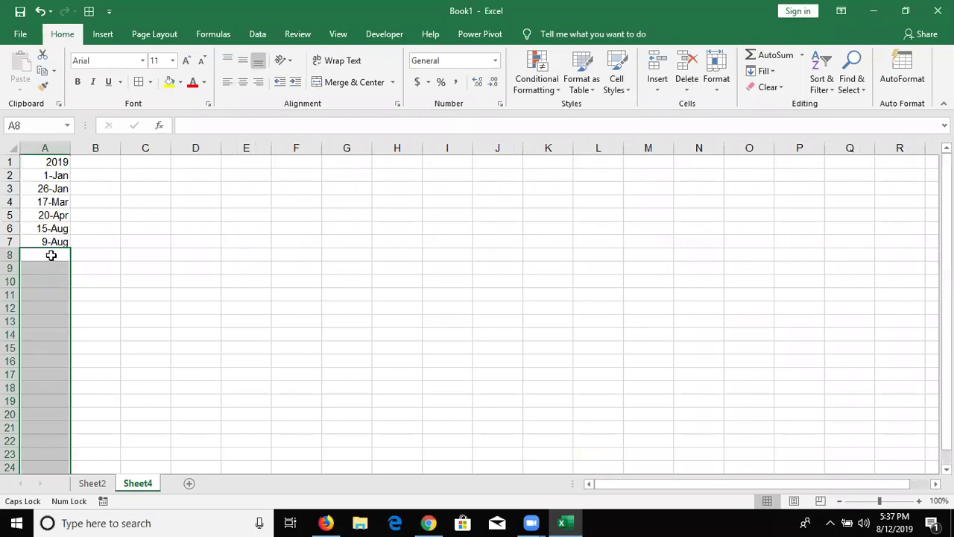
pyautogui.click(51, 255)
pyautogui.click(79, 484)
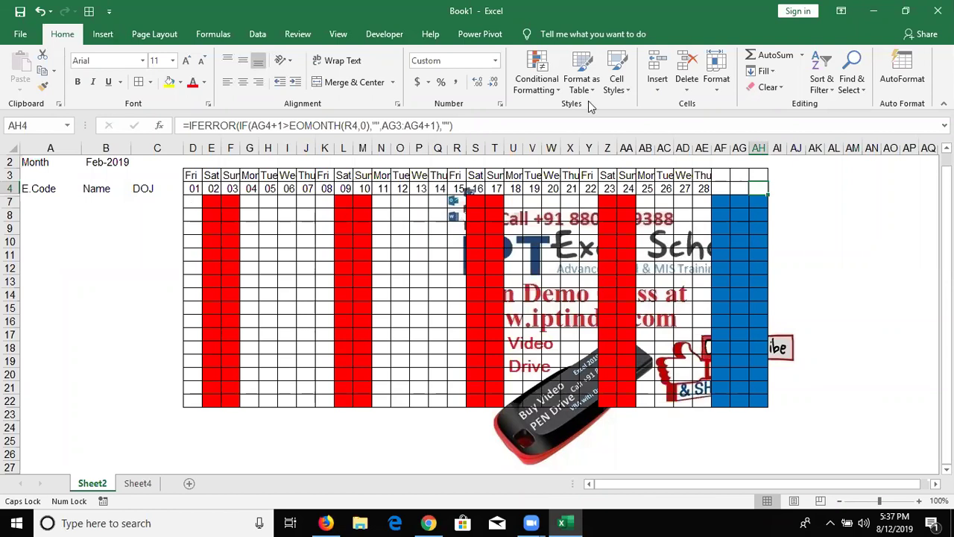
pyautogui.click(193, 203)
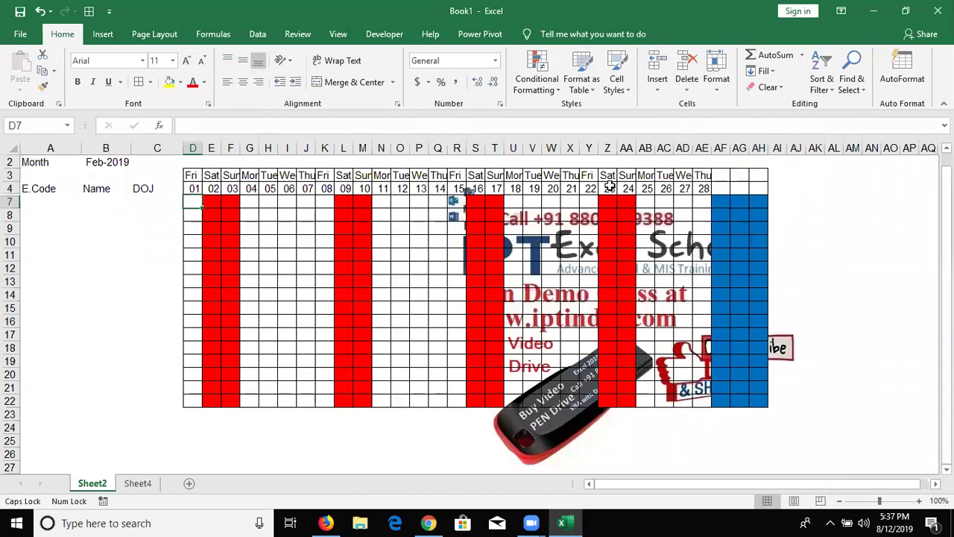
# Step: Open the COUNTIF holiday rule in Manage Rules and begin wrapping it in AND(D$4<>"",
pyautogui.click(537, 81)
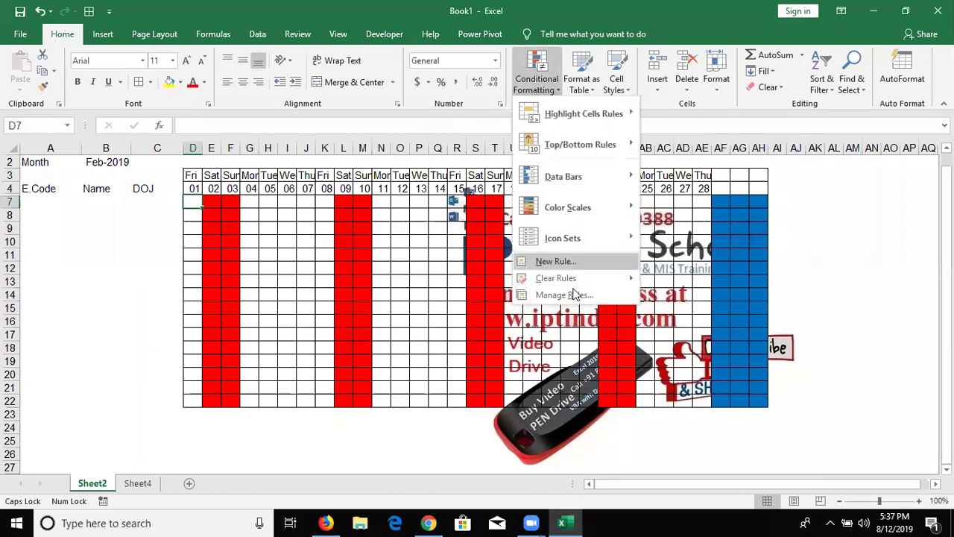
pyautogui.click(566, 295)
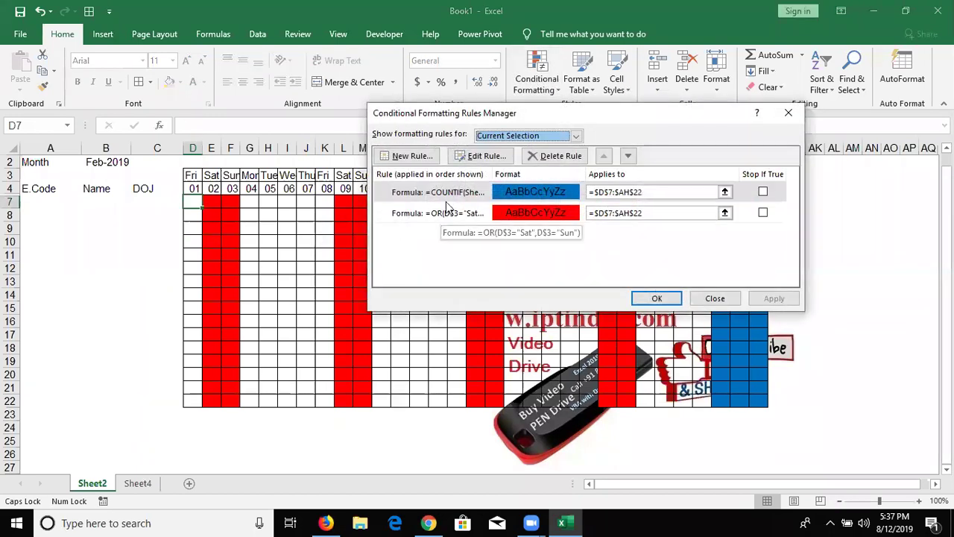
pyautogui.doubleClick(446, 193)
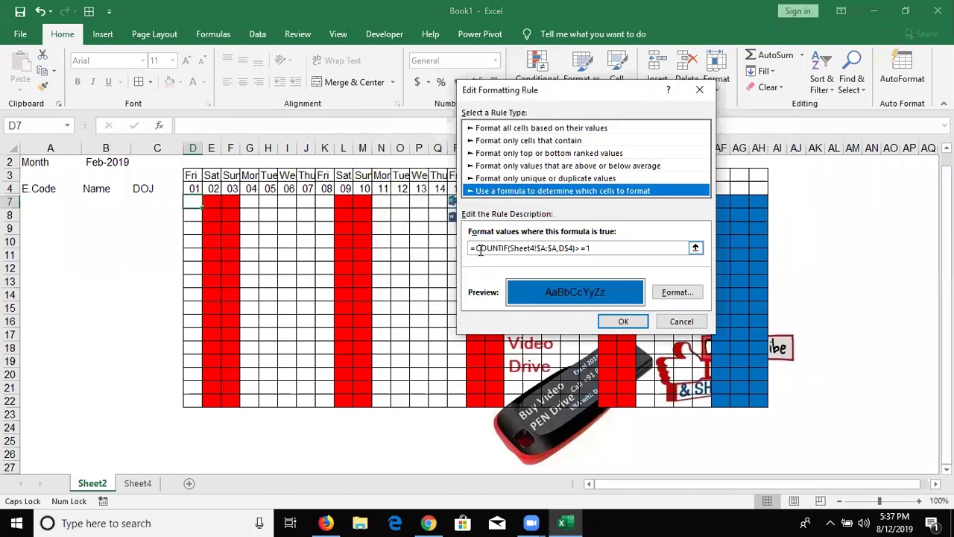
pyautogui.click(476, 248)
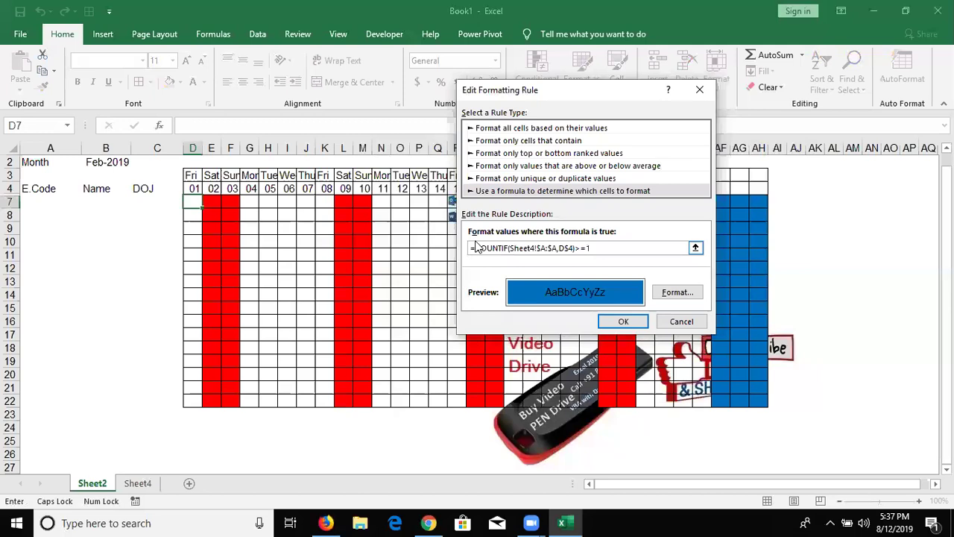
pyautogui.write('AND(')
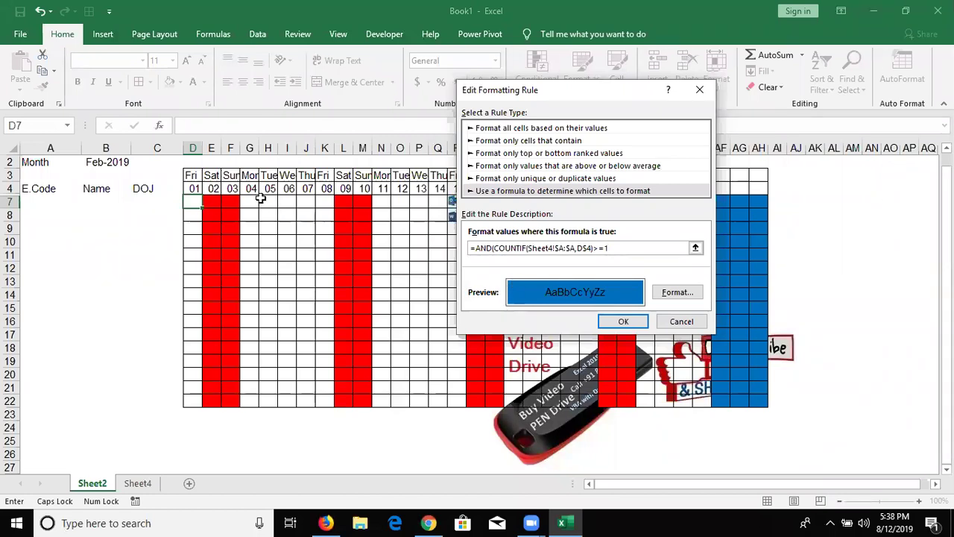
pyautogui.click(192, 187)
pyautogui.write('<>"",')
# Step: Finish the formula as =AND(D$4<>"",COUNTIF(Sheet4!$A:$A,D$4)>=1) and apply the rule
pyautogui.click(659, 250)
pyautogui.write(')')
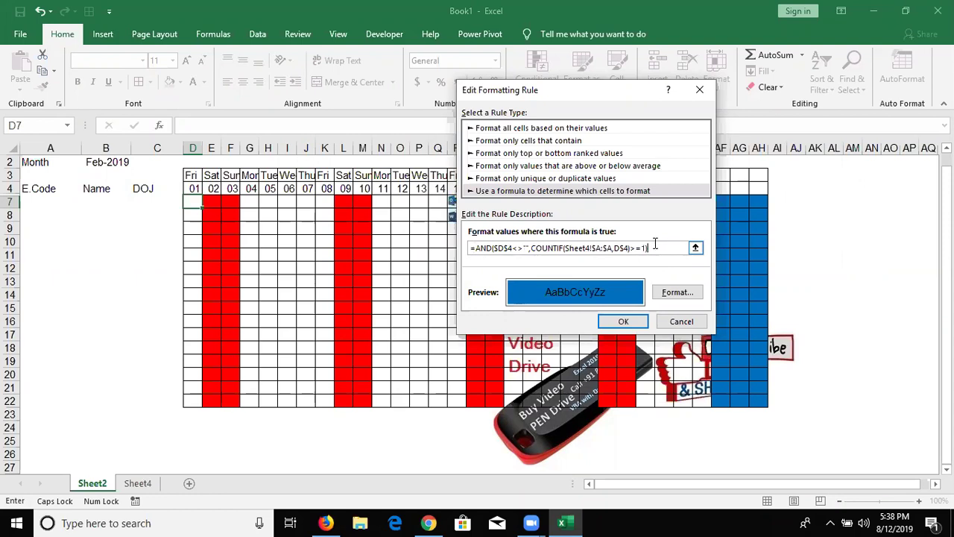
pyautogui.click(499, 250)
pyautogui.press('BackSpace')
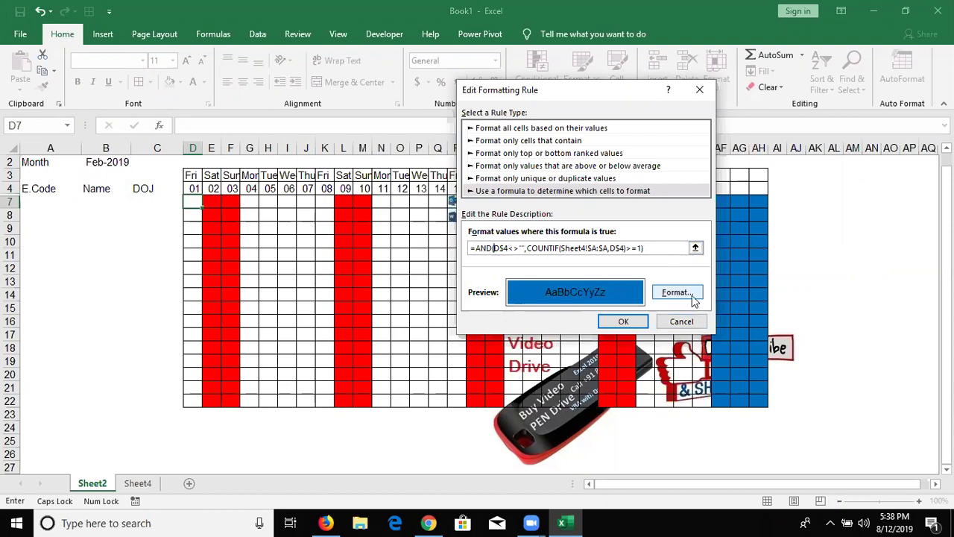
pyautogui.click(623, 322)
pyautogui.click(772, 300)
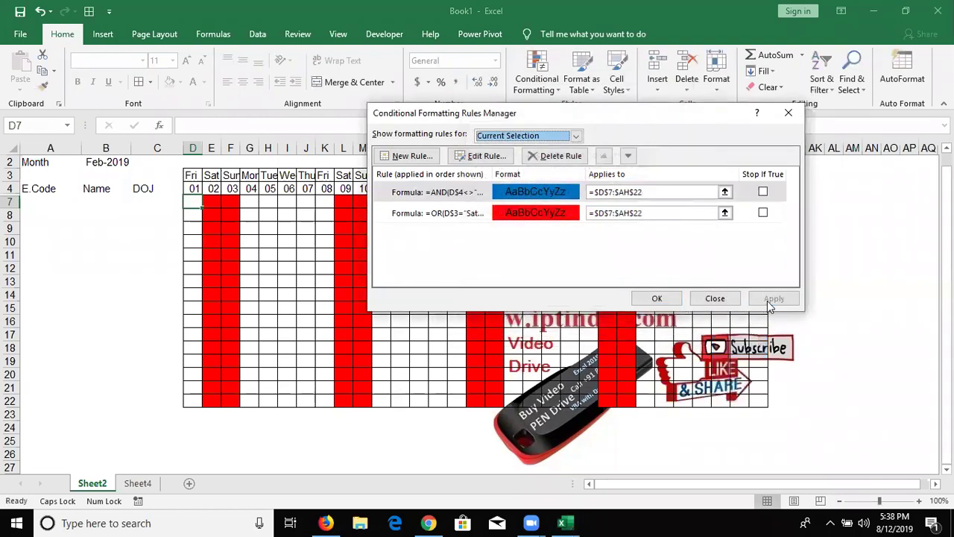
pyautogui.click(656, 298)
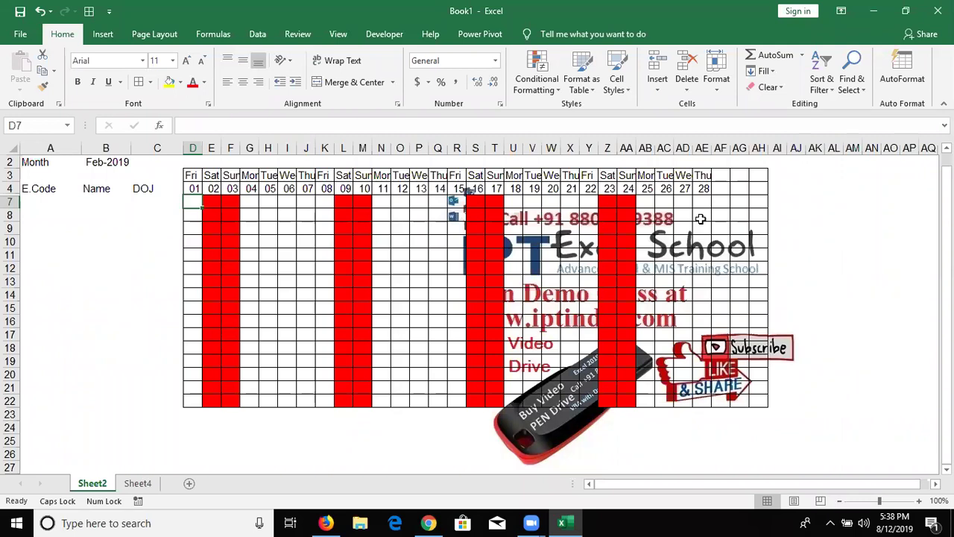
pyautogui.click(531, 148)
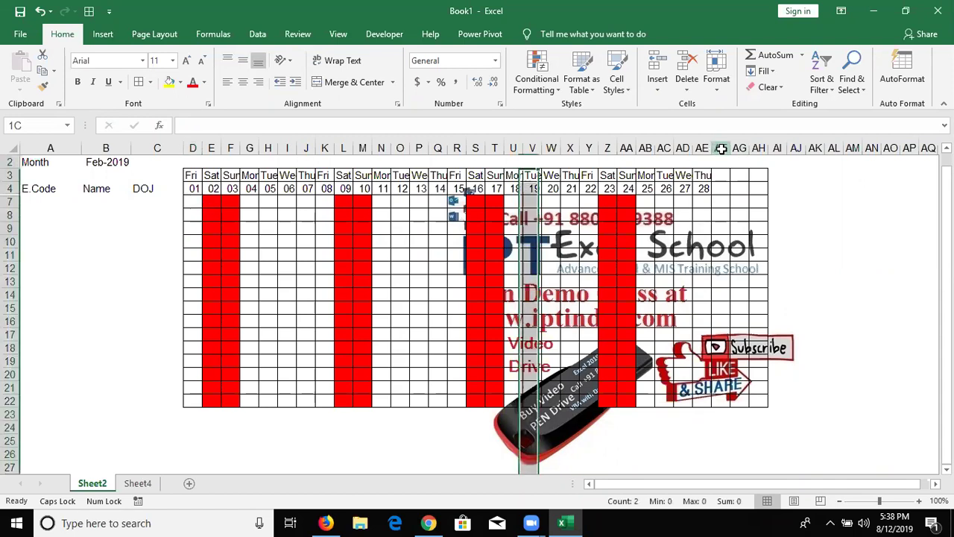
pyautogui.moveTo(721, 148); pyautogui.dragTo(759, 149)
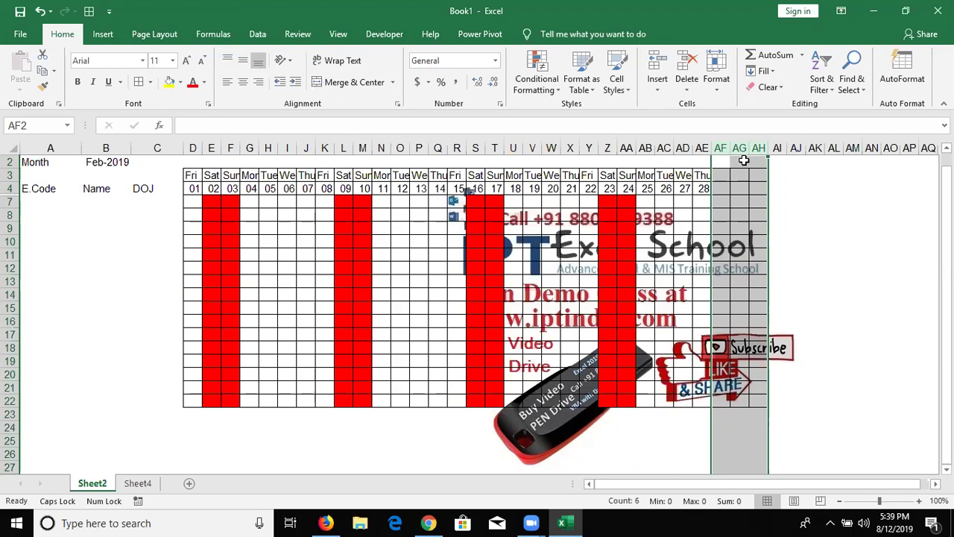
pyautogui.click(717, 203)
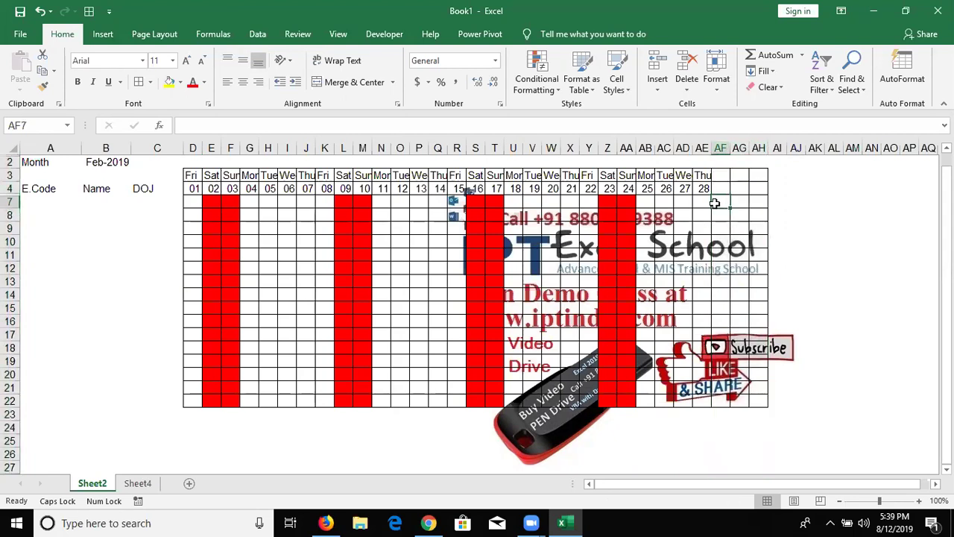
# Step: Create a new formula-based conditional formatting rule with the condition AF4 = ""
pyautogui.click(521, 84)
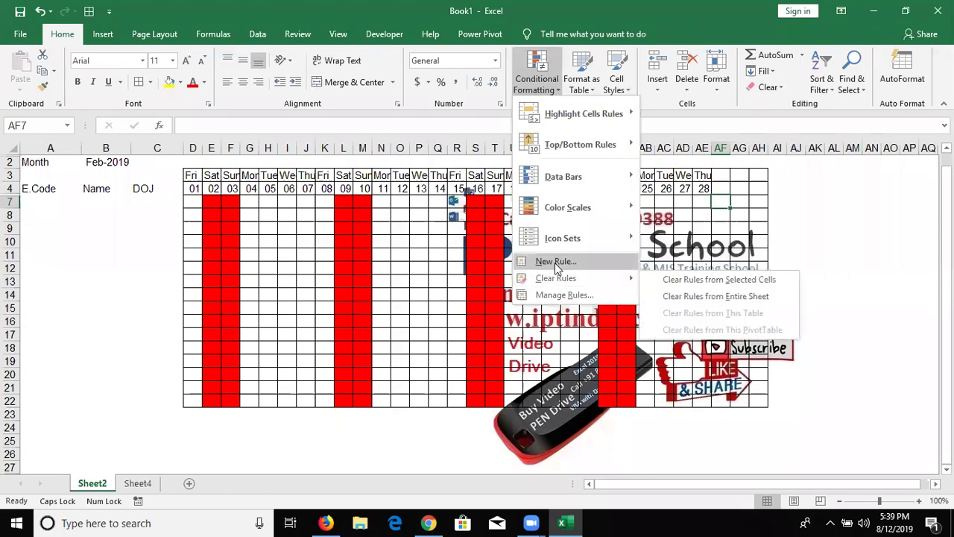
pyautogui.click(555, 258)
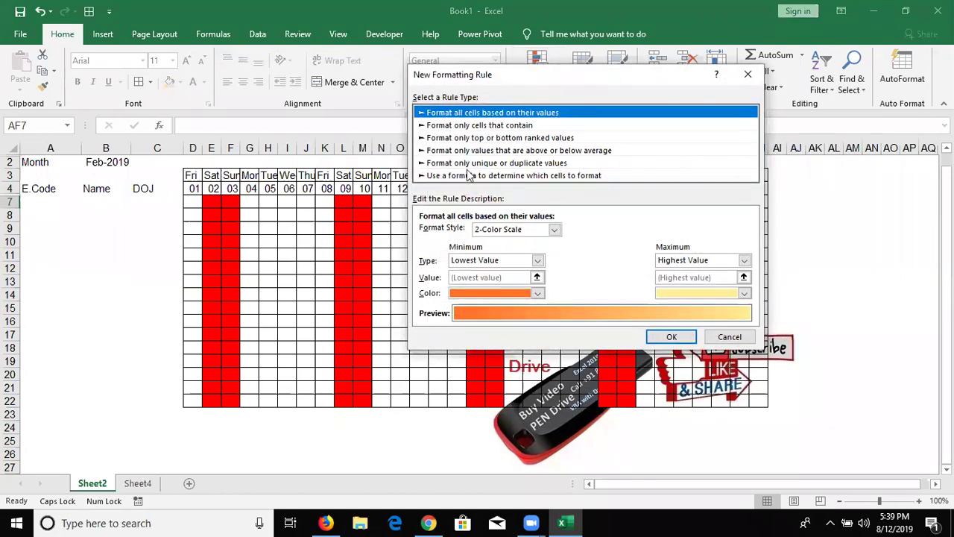
pyautogui.click(471, 175)
pyautogui.moveTo(526, 77); pyautogui.dragTo(388, 184)
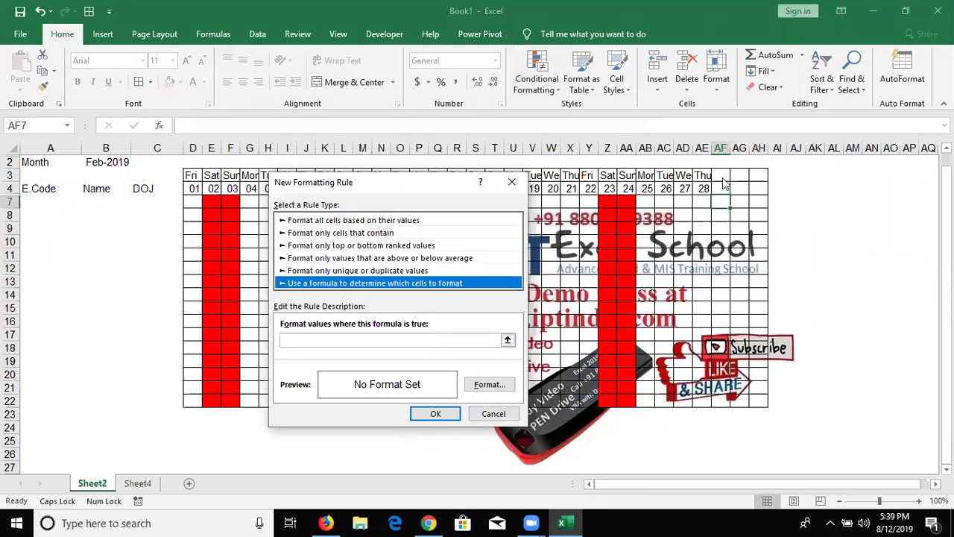
pyautogui.click(462, 339)
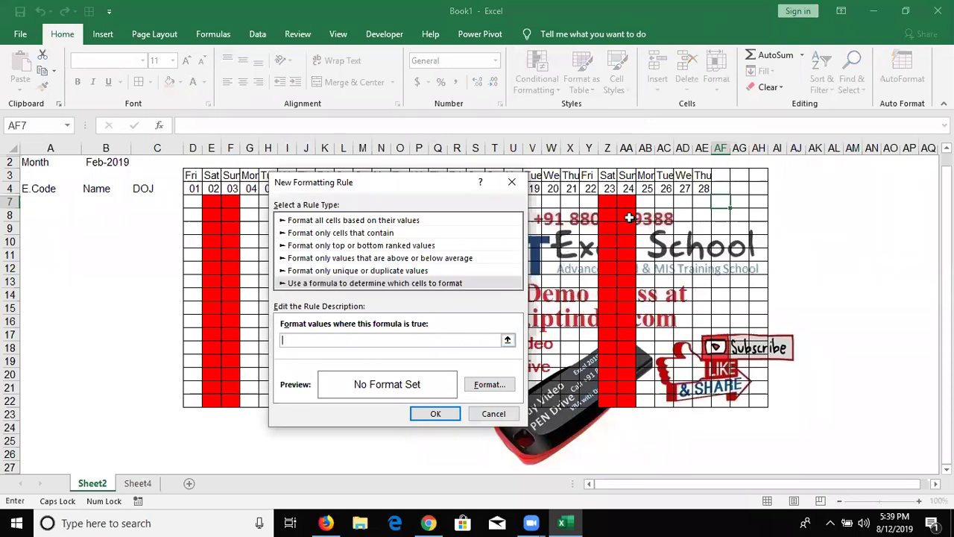
pyautogui.click(719, 188)
pyautogui.write('<>')
pyautogui.write('""')
pyautogui.press('BackSpace')
pyautogui.press('BackSpace')
pyautogui.press('BackSpace')
pyautogui.press('BackSpace')
pyautogui.write('="')
# Step: Set the rule's format to no borders, make the condition =AF$4="", and save the rule
pyautogui.click(490, 385)
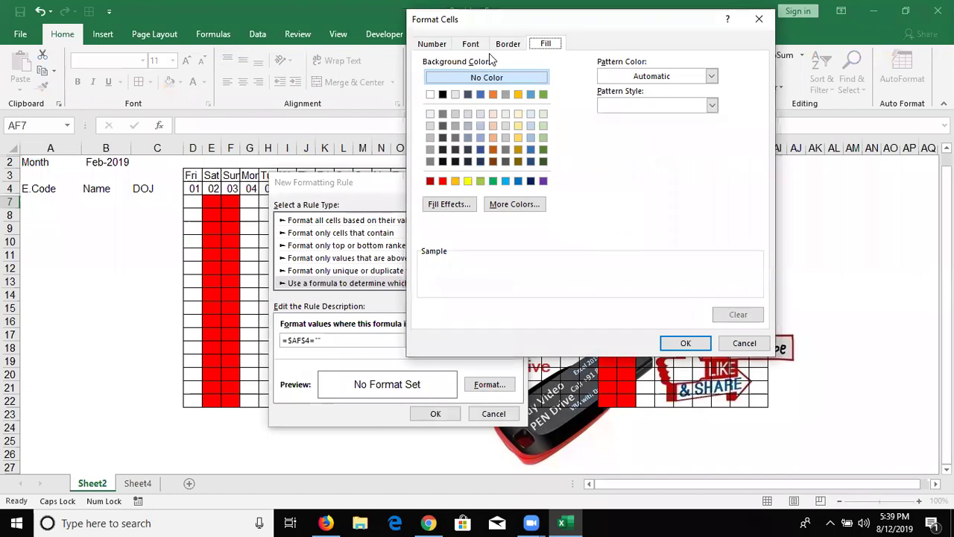
pyautogui.click(507, 44)
pyautogui.doubleClick(572, 135)
pyautogui.doubleClick(559, 160)
pyautogui.doubleClick(580, 186)
pyautogui.doubleClick(644, 159)
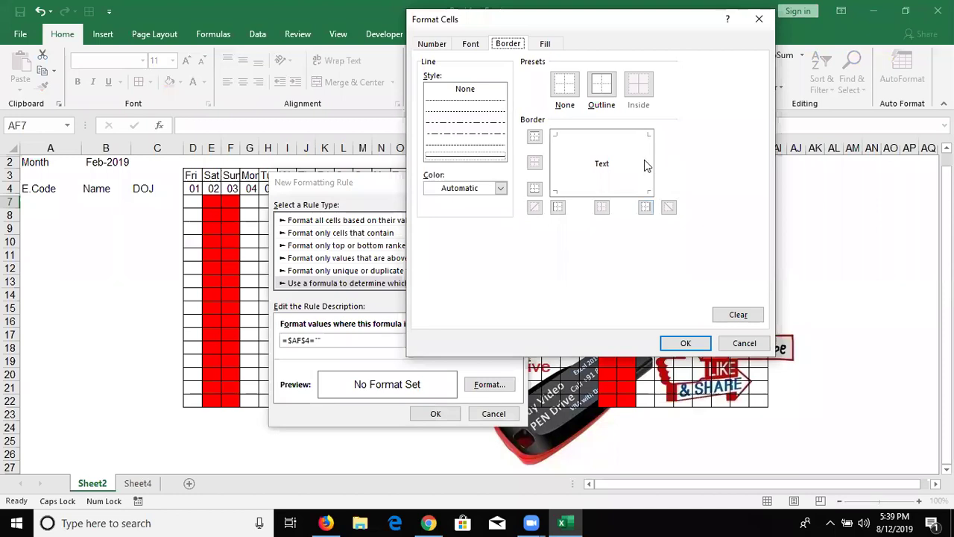
pyautogui.click(686, 343)
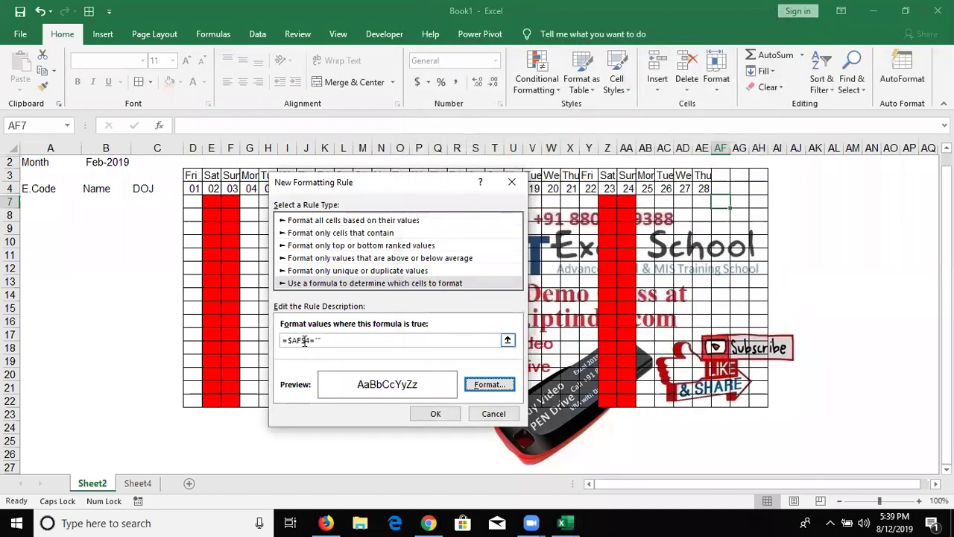
pyautogui.click(307, 340)
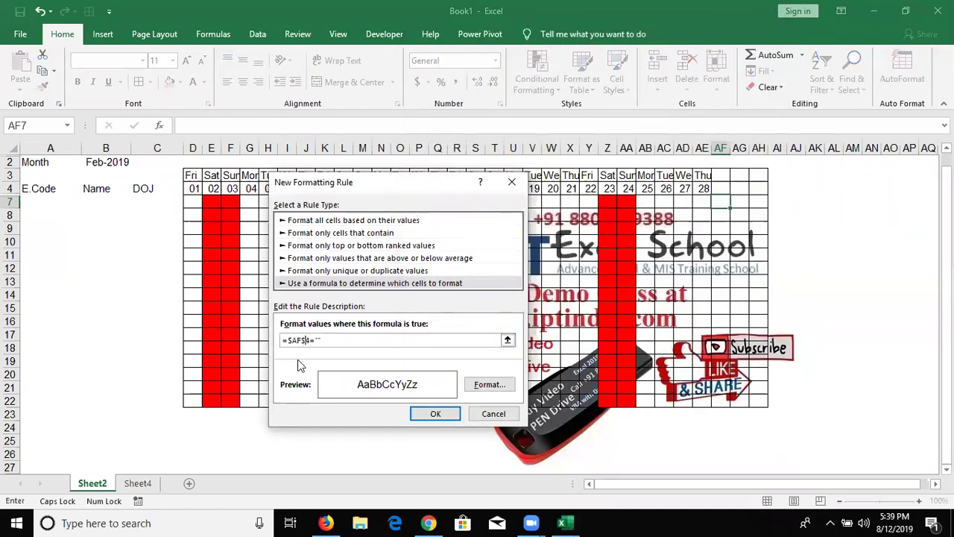
pyautogui.press('BackSpace')
pyautogui.click(435, 415)
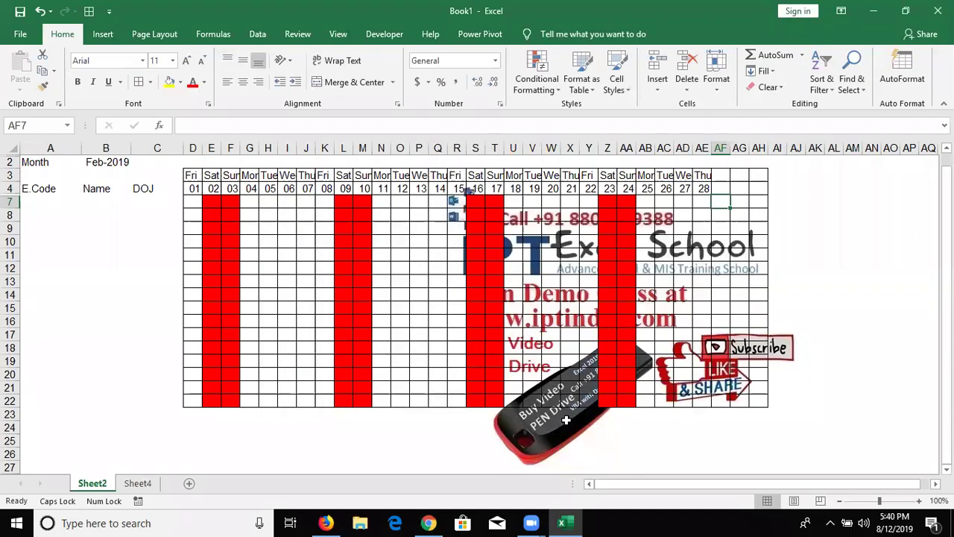
# Step: Paint AF7's border-free formatting onto AF3:AH22 and inspect the date cells nearby
pyautogui.click(43, 85)
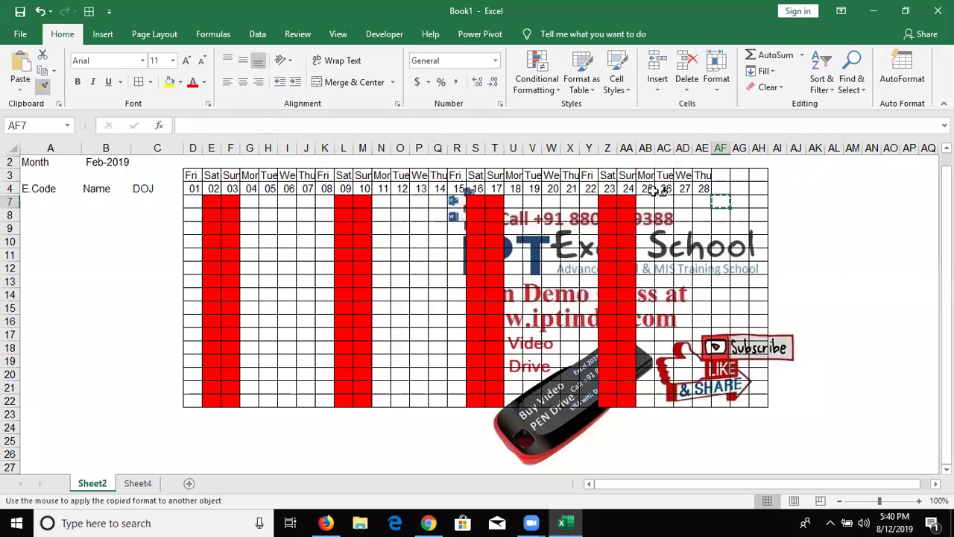
pyautogui.moveTo(723, 178)
pyautogui.mouseDown()
pyautogui.moveTo(768, 392)
pyautogui.moveTo(760, 403)
pyautogui.mouseUp()
pyautogui.click(814, 308)
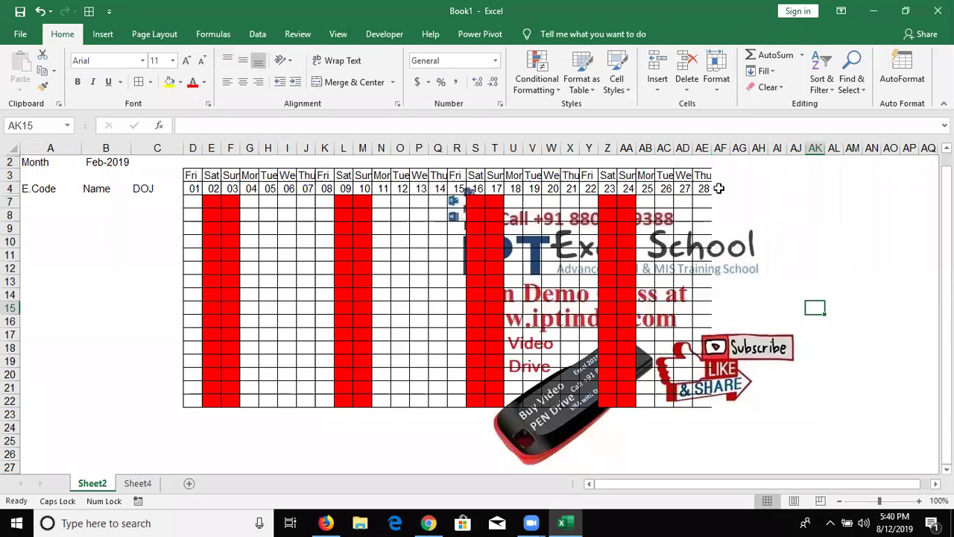
pyautogui.moveTo(702, 175); pyautogui.dragTo(705, 403)
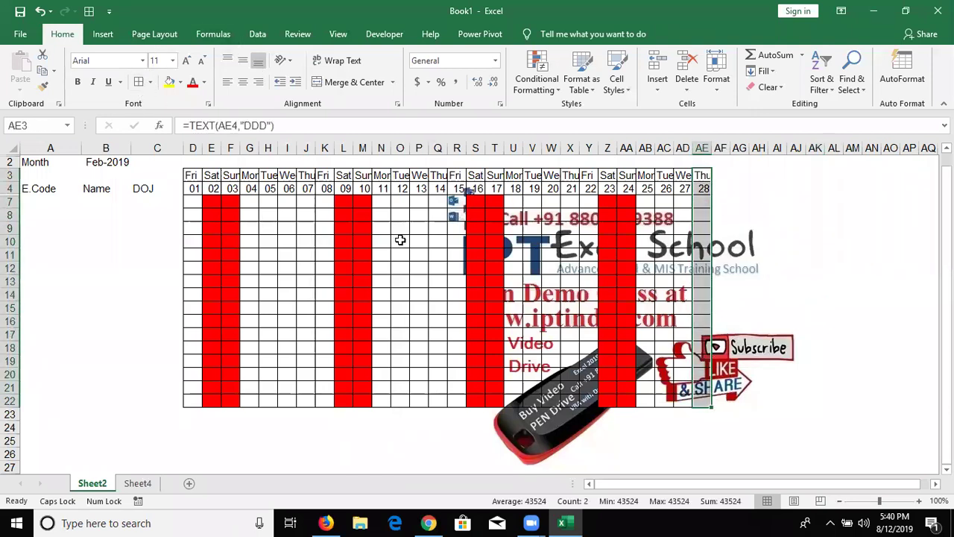
pyautogui.click(626, 268)
pyautogui.click(699, 214)
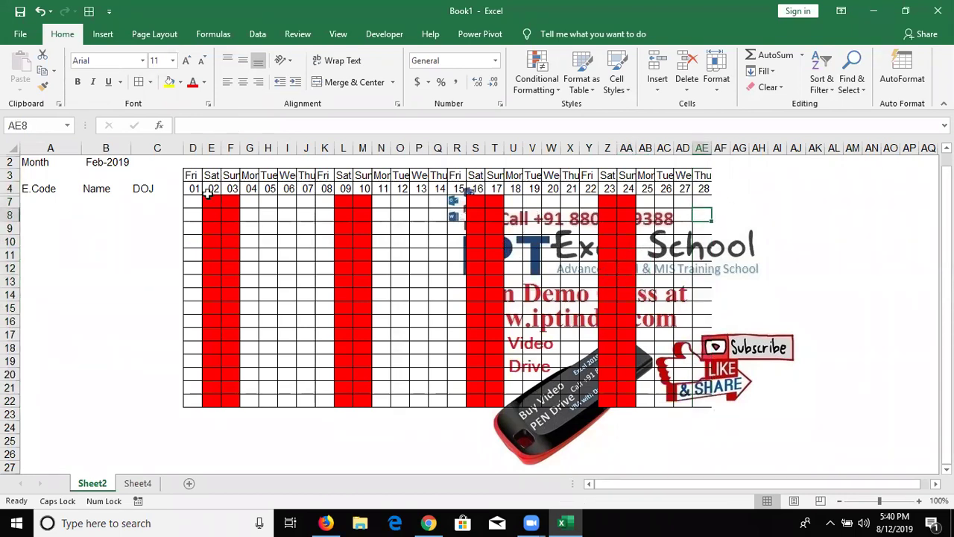
pyautogui.click(702, 199)
pyautogui.click(476, 188)
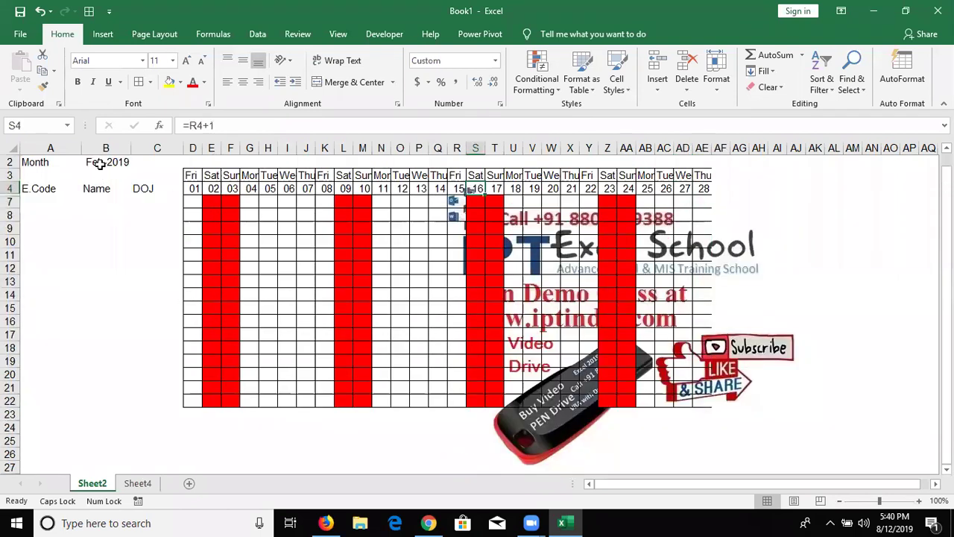
# Step: Change the start date in D4 to 8/1 so the calendar shows August 2019
pyautogui.click(186, 188)
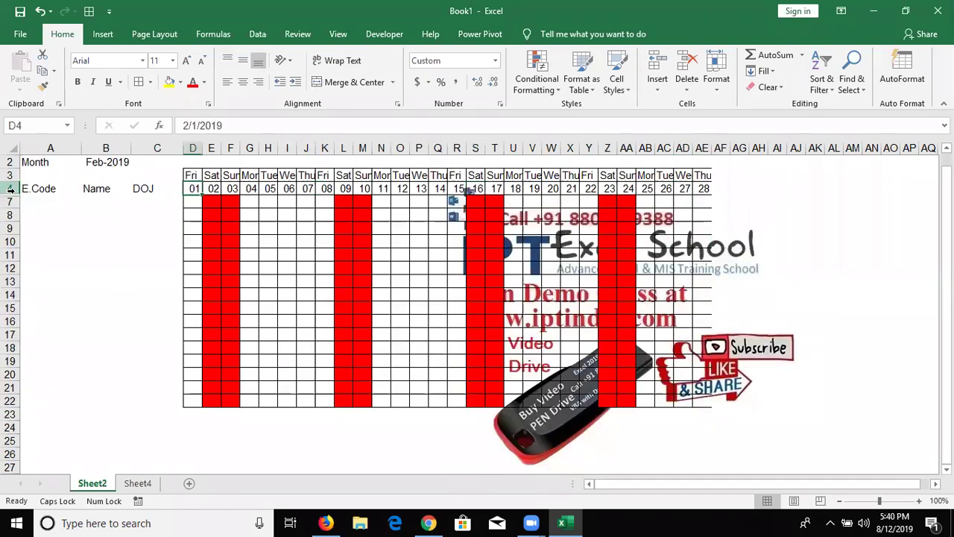
pyautogui.write('9/1')
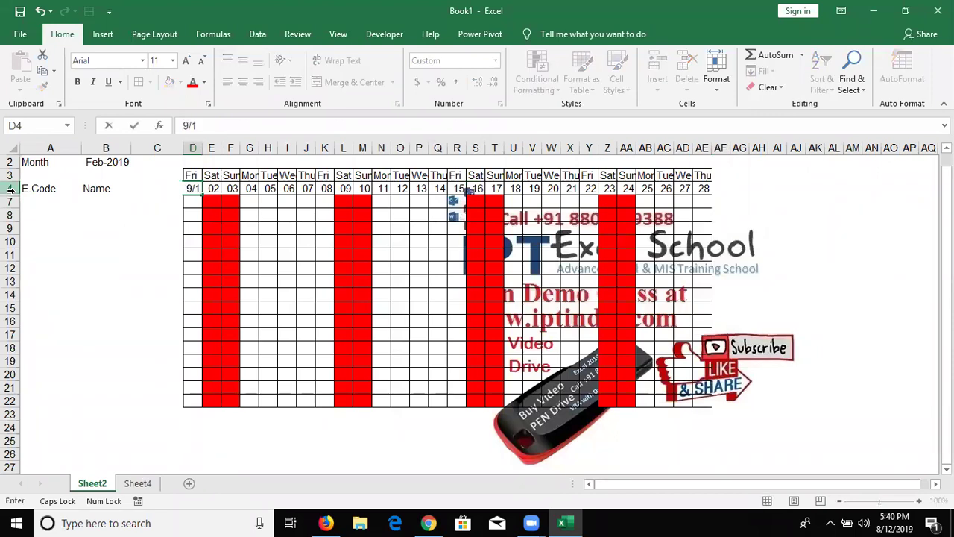
pyautogui.press('Return')
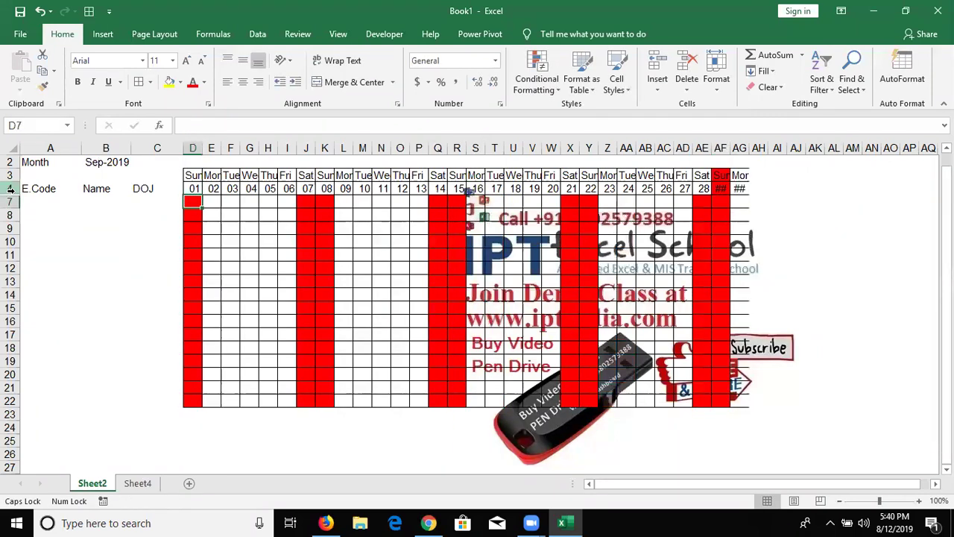
pyautogui.press('Up')
pyautogui.write('9/1')
pyautogui.press('Return')
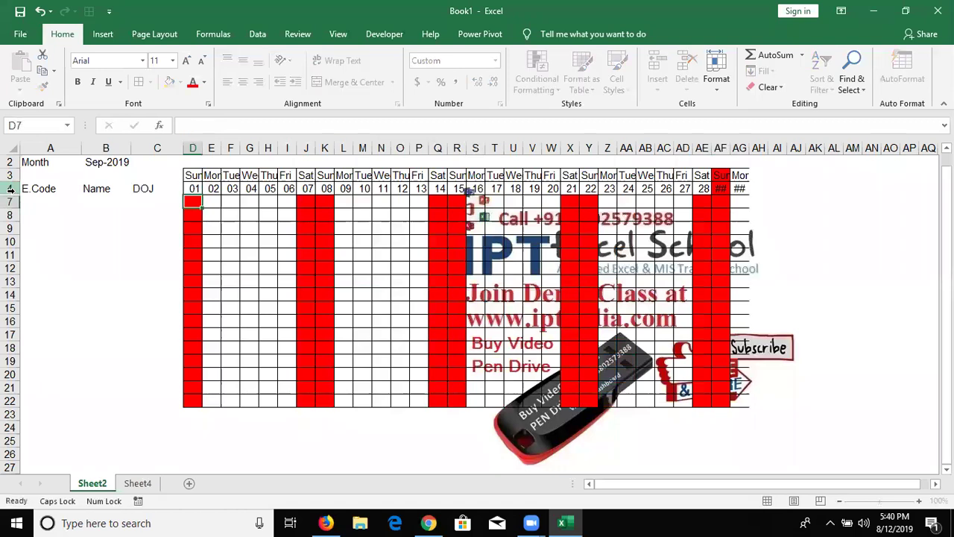
pyautogui.press('Up')
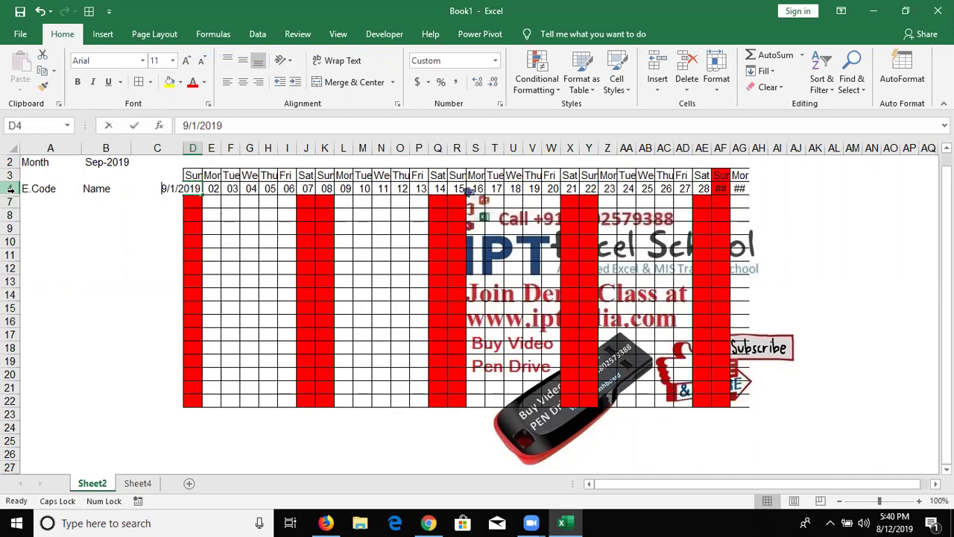
pyautogui.write('9/1')
pyautogui.press('Escape')
pyautogui.write('8/1')
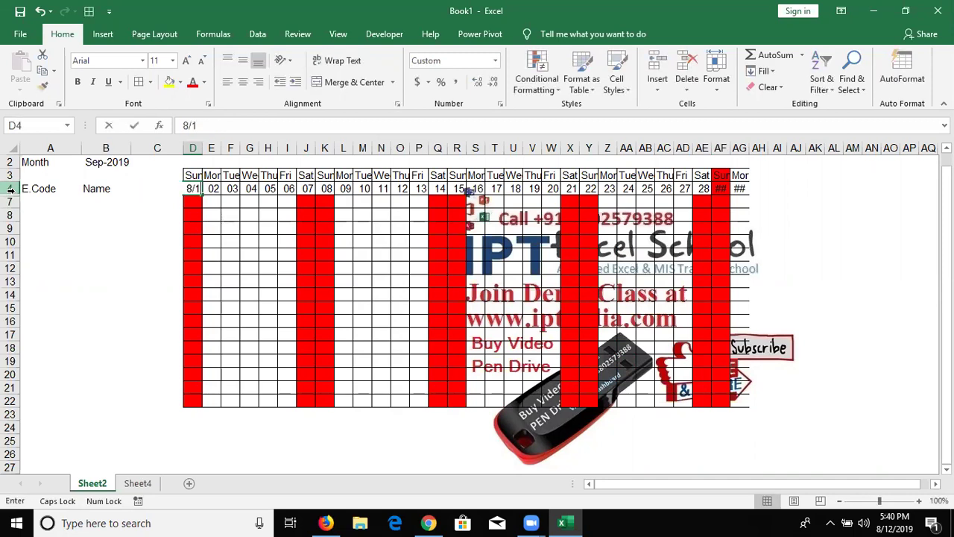
pyautogui.press('Return')
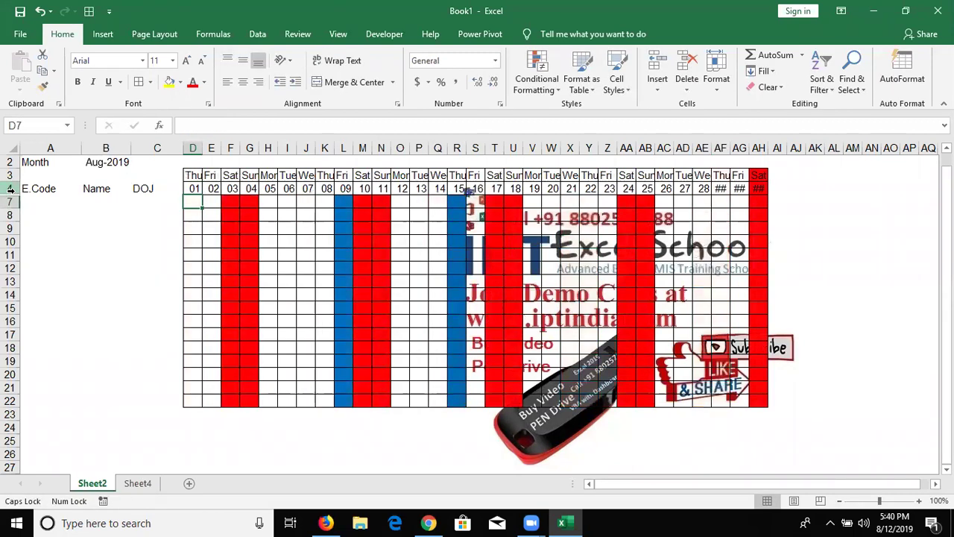
# Step: Paint AE4's formatting onto AF4:AH4, then onto AF3:AH4, so days 29–31 show weekday names
pyautogui.click(705, 189)
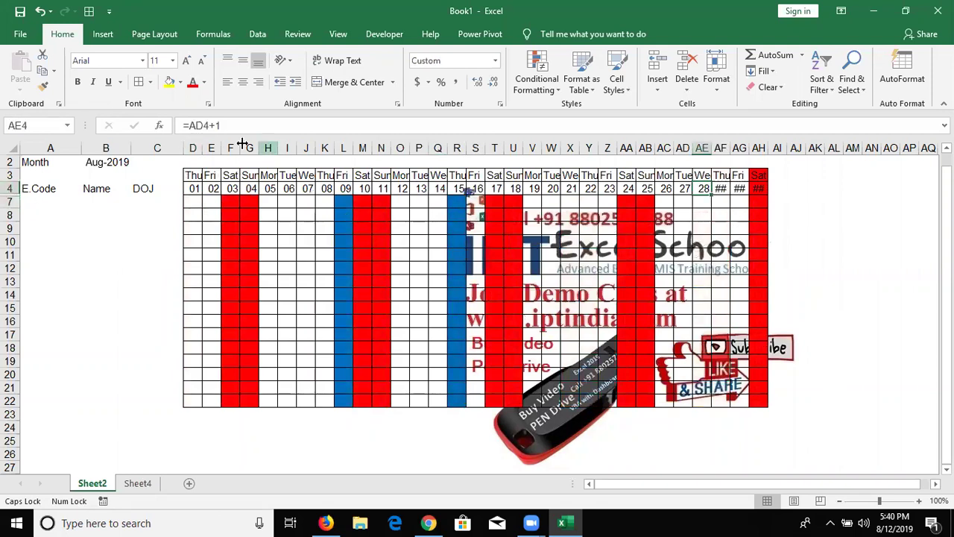
pyautogui.click(42, 86)
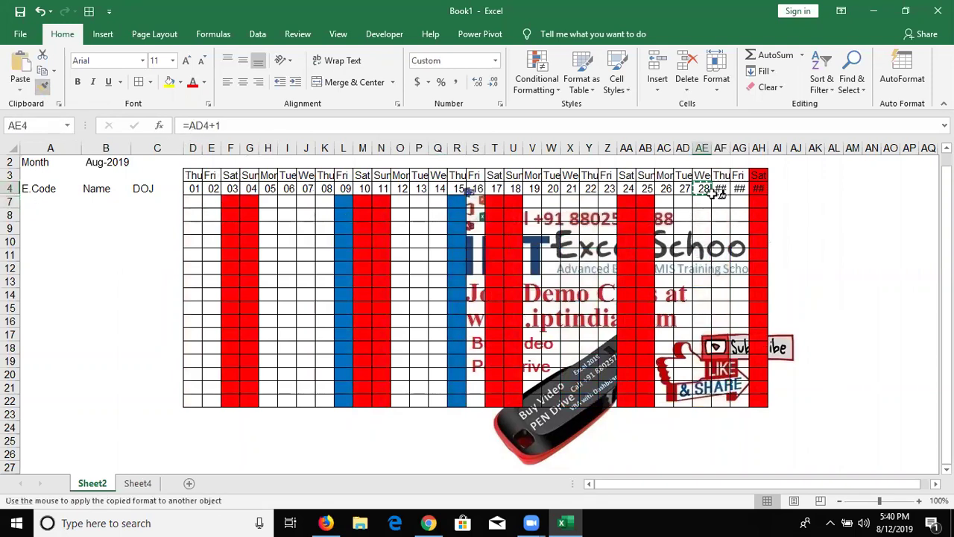
pyautogui.moveTo(720, 189); pyautogui.dragTo(765, 187)
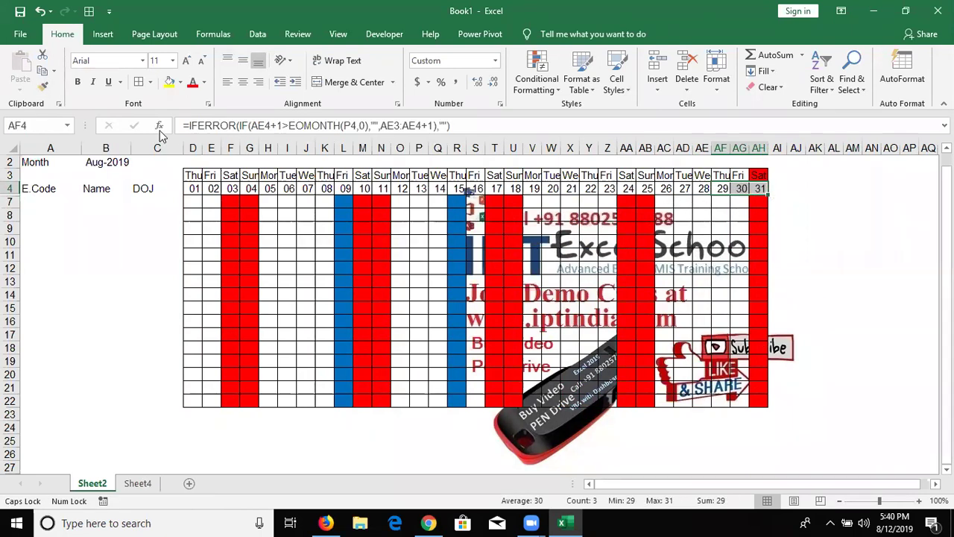
pyautogui.click(42, 86)
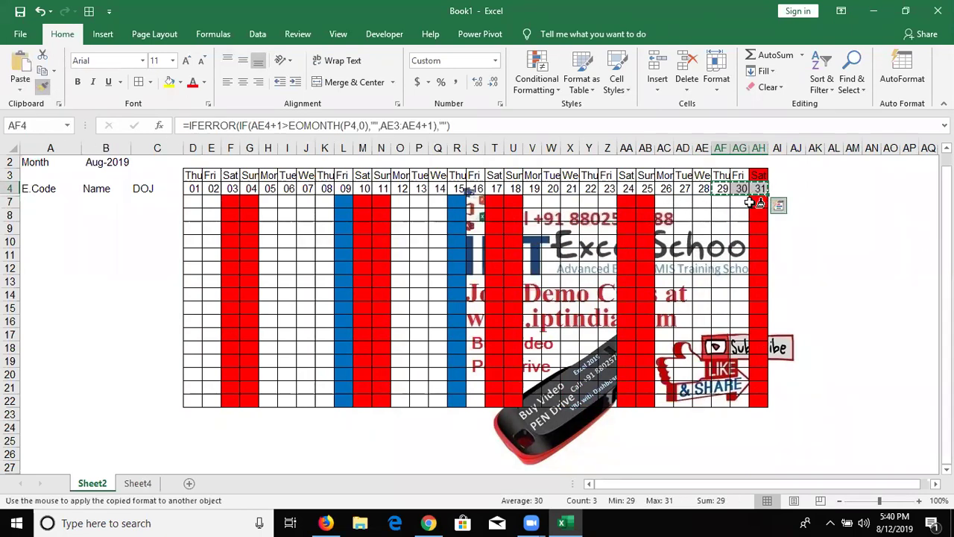
pyautogui.moveTo(720, 188); pyautogui.dragTo(757, 177)
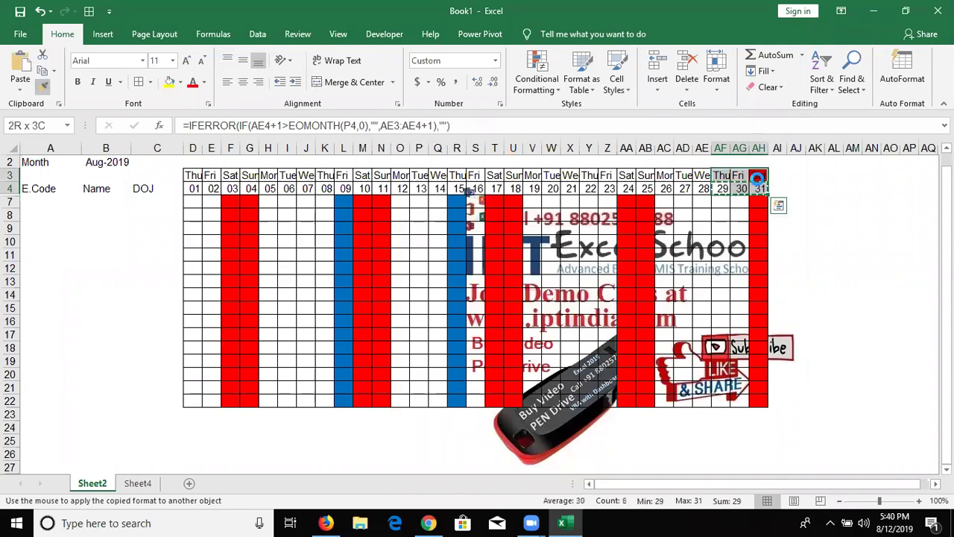
pyautogui.click(853, 214)
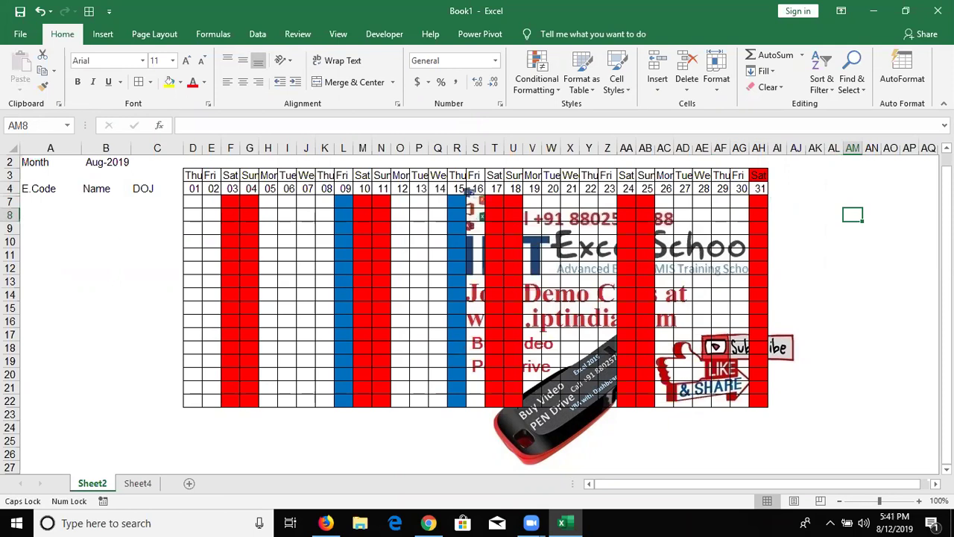
pyautogui.scroll(-3, 477, 313)
pyautogui.scroll(3, 477, 313)
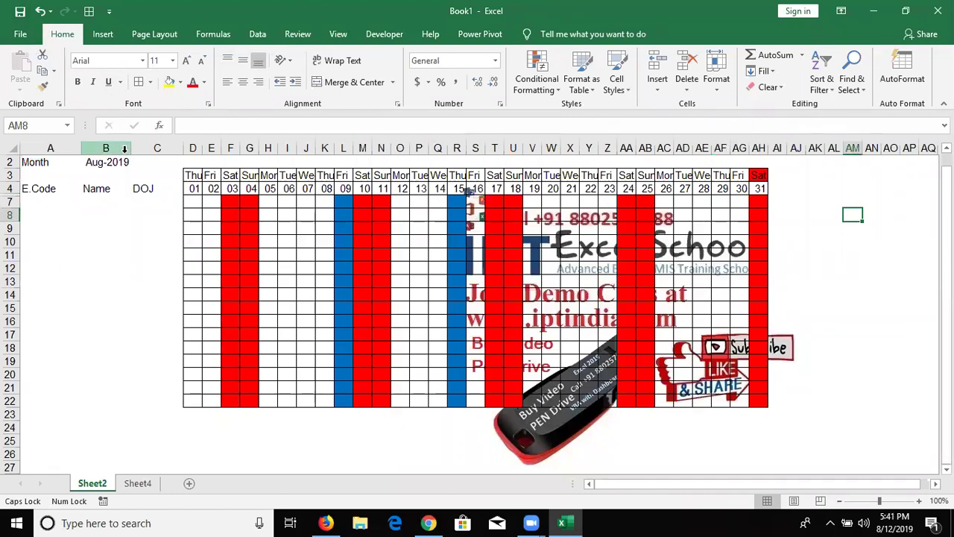
pyautogui.click(154, 211)
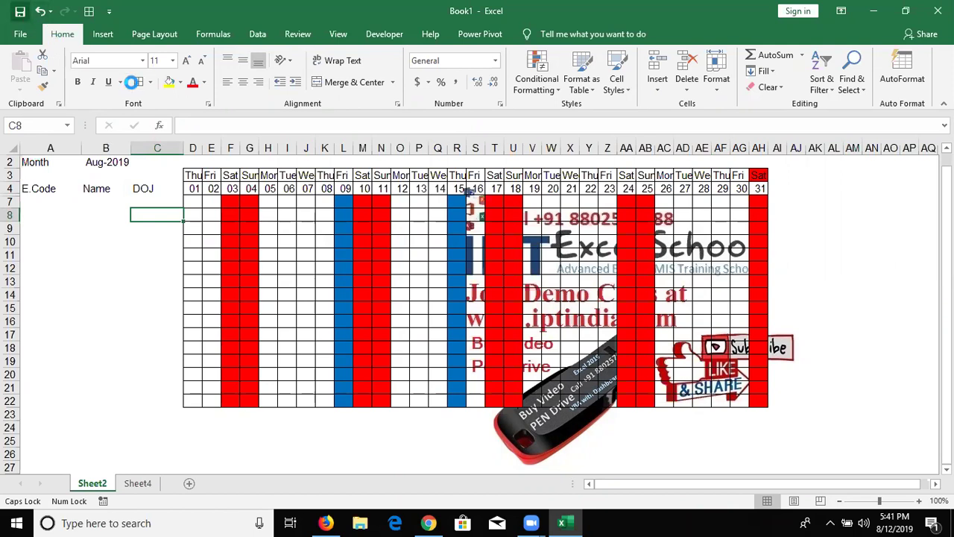
# Step: Save the workbook to Documents, replacing the default name Book1 with ATTE
pyautogui.hotkey('ctrl', 's')
pyautogui.click(203, 241)
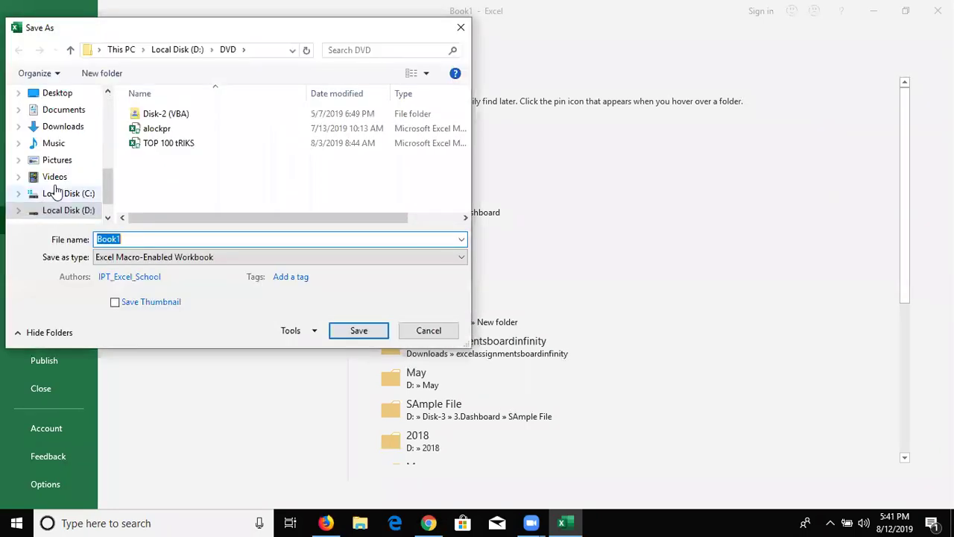
pyautogui.click(49, 179)
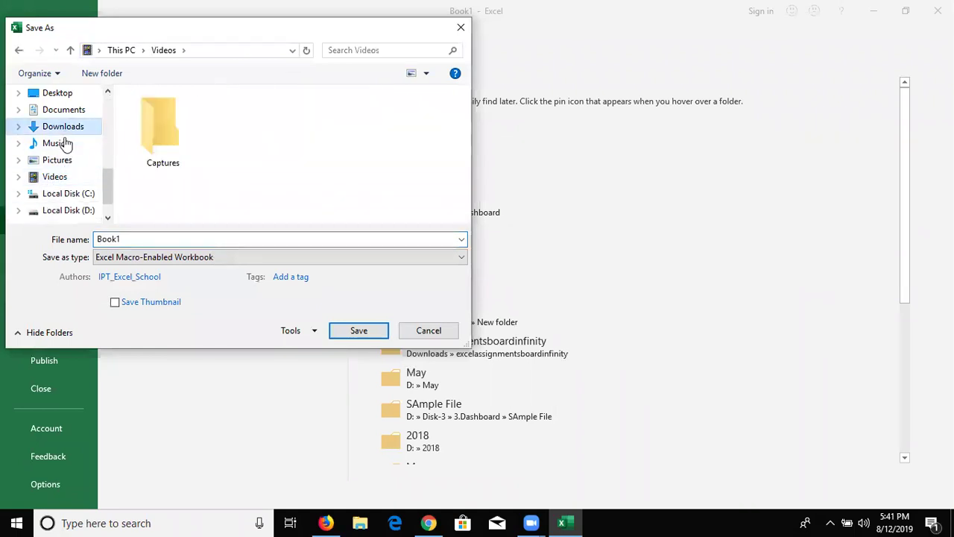
pyautogui.click(64, 128)
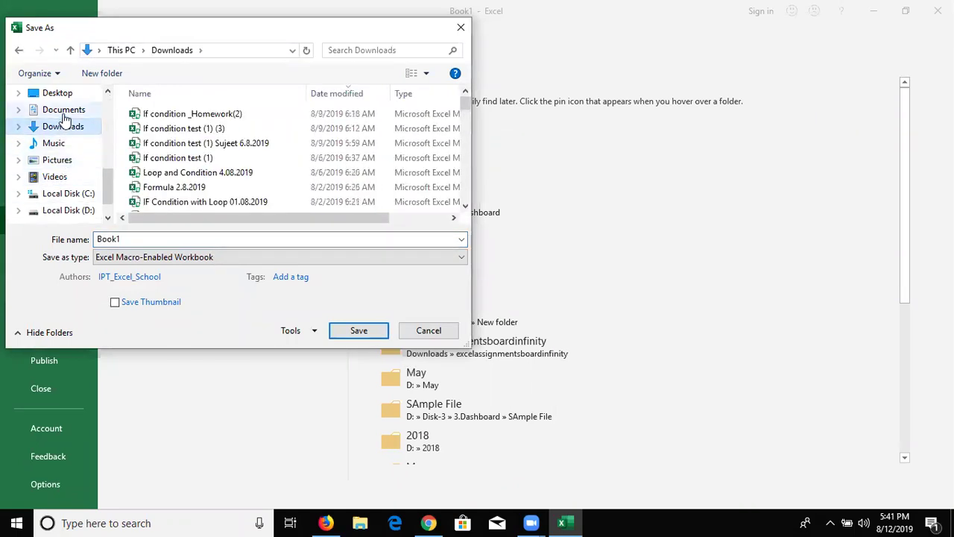
pyautogui.click(64, 111)
pyautogui.doubleClick(178, 239)
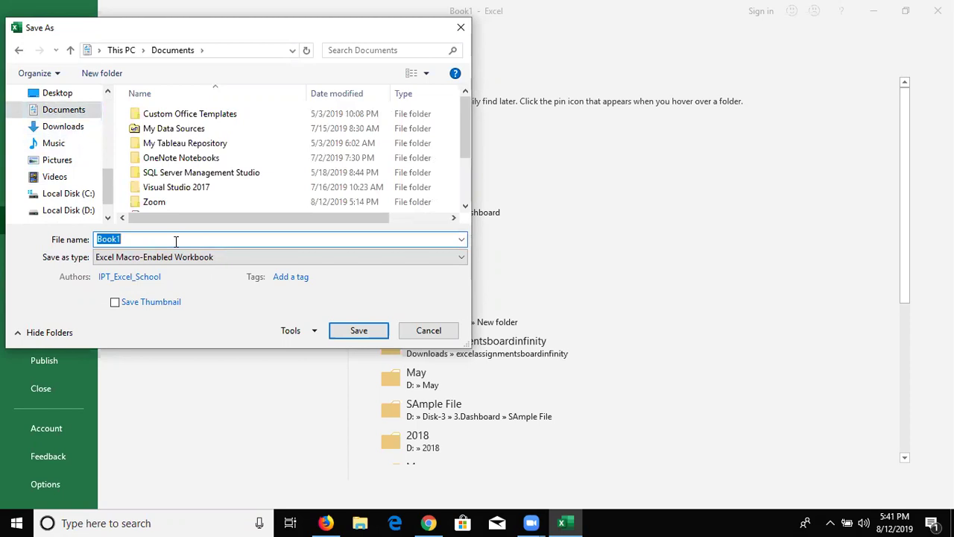
pyautogui.write('ATTE')
pyautogui.click(359, 333)
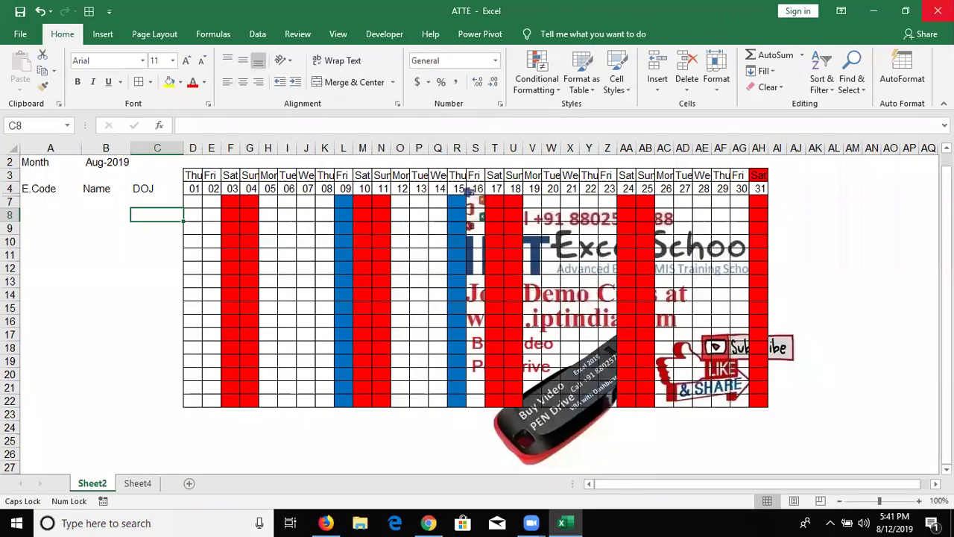
# Step: Close Excel and start a new Gmail message in Chrome
pyautogui.hotkey('alt', 'F4')
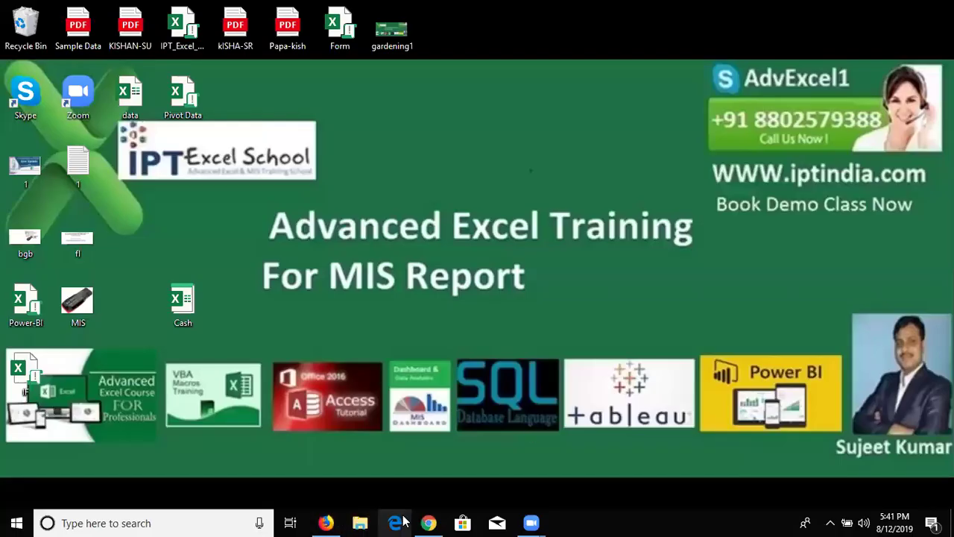
pyautogui.click(429, 523)
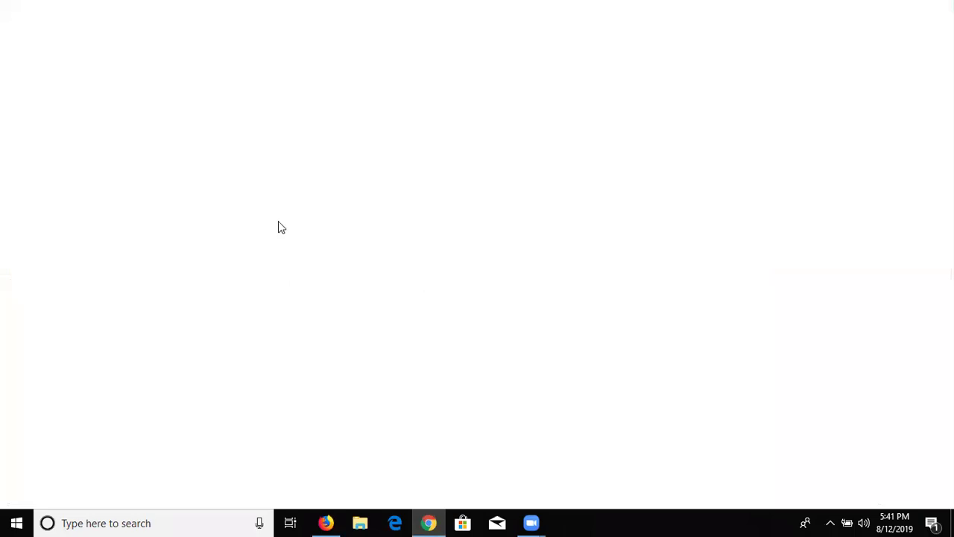
pyautogui.click(134, 18)
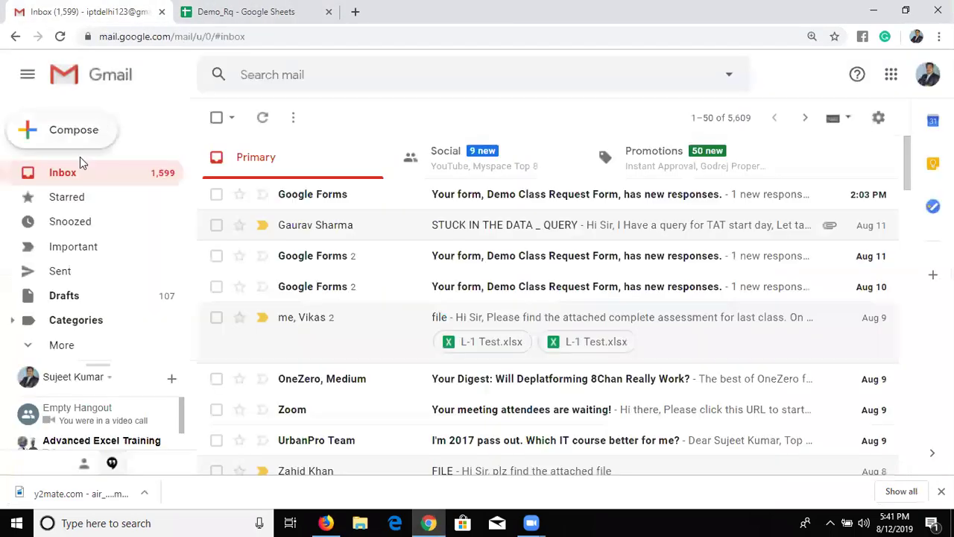
pyautogui.click(74, 134)
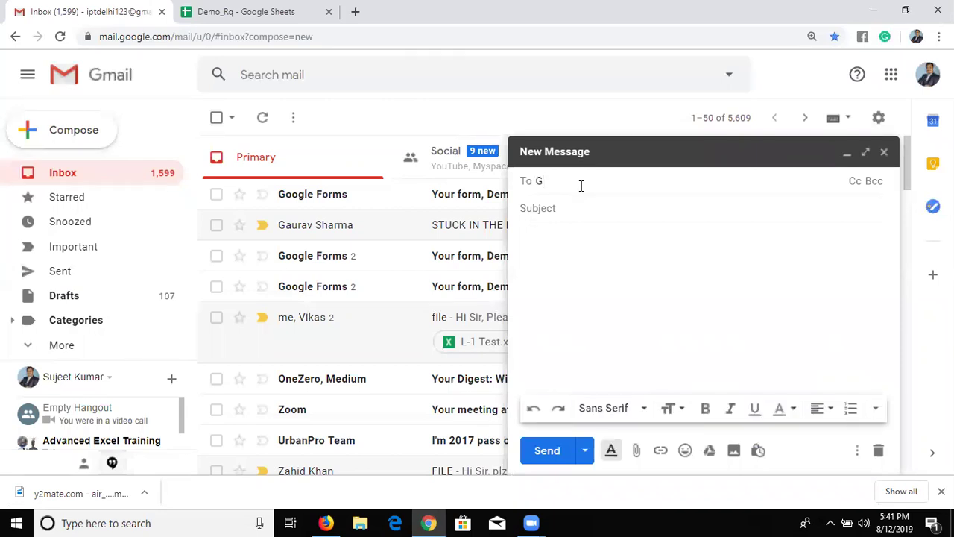
# Step: Add four recipients from the To autocomplete suggestions and begin typing the subject
pyautogui.write('M')
pyautogui.press('BackSpace')
pyautogui.write('i')
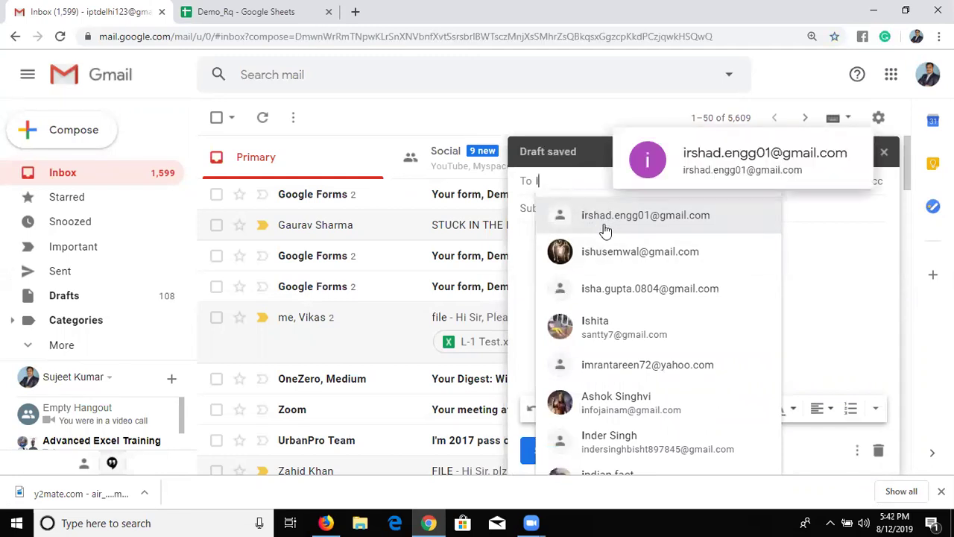
pyautogui.click(605, 216)
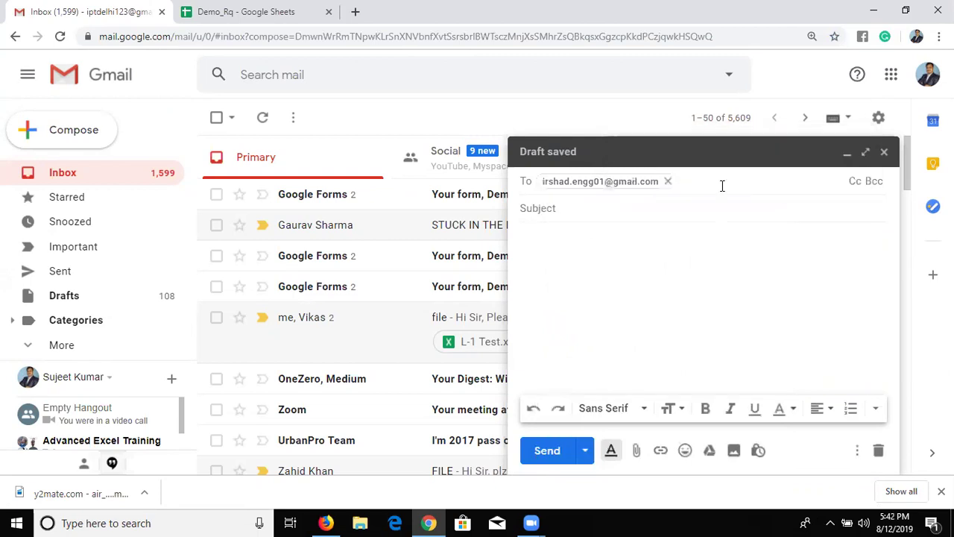
pyautogui.write('MAN')
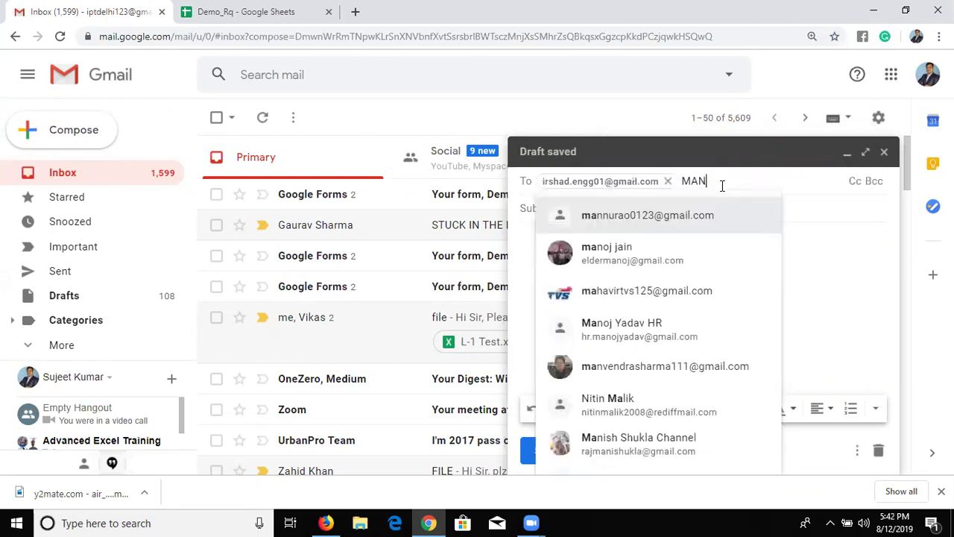
pyautogui.write('O')
pyautogui.click(711, 216)
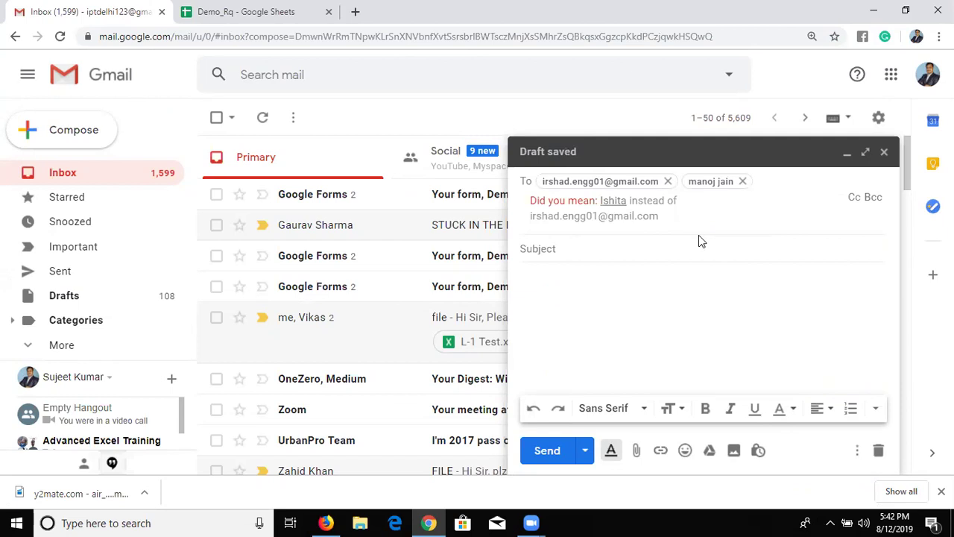
pyautogui.write('U')
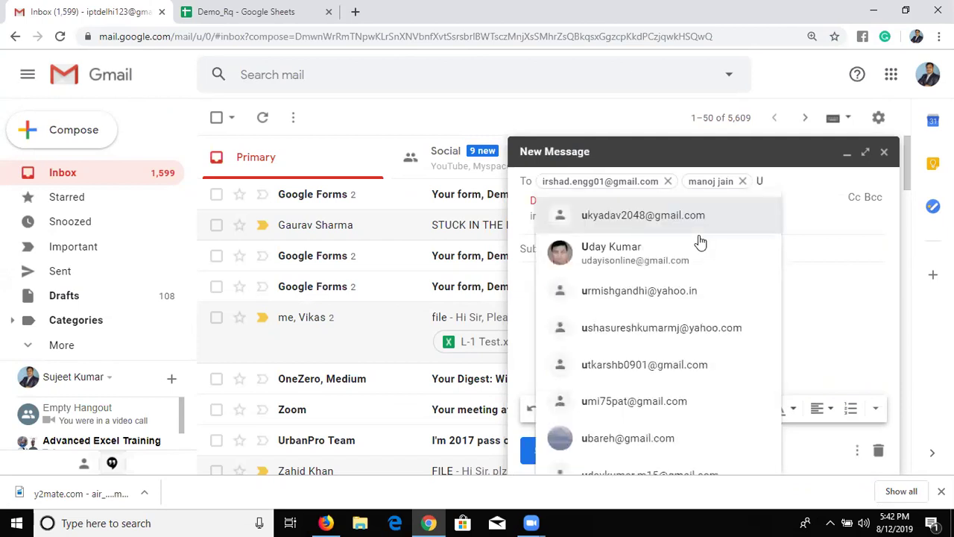
pyautogui.click(689, 215)
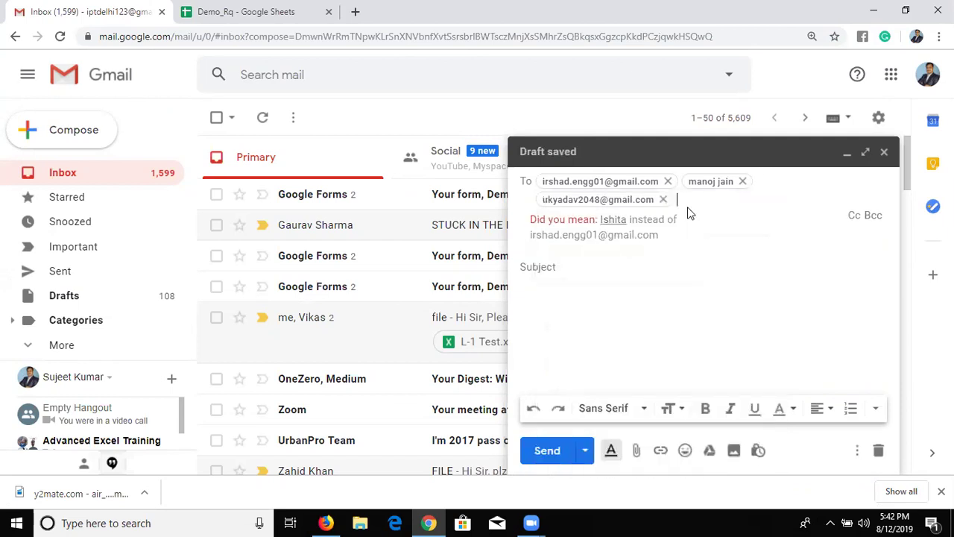
pyautogui.click(689, 210)
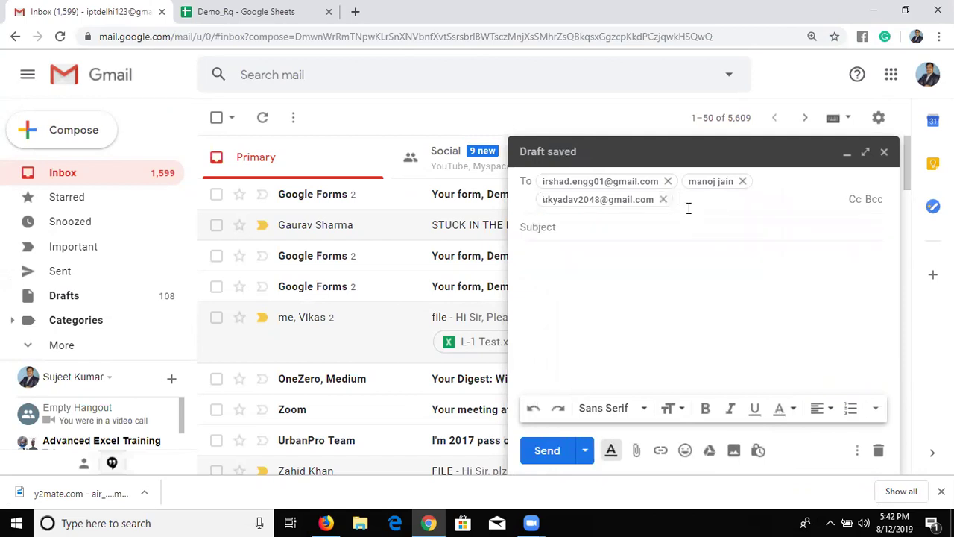
pyautogui.write('SHRI')
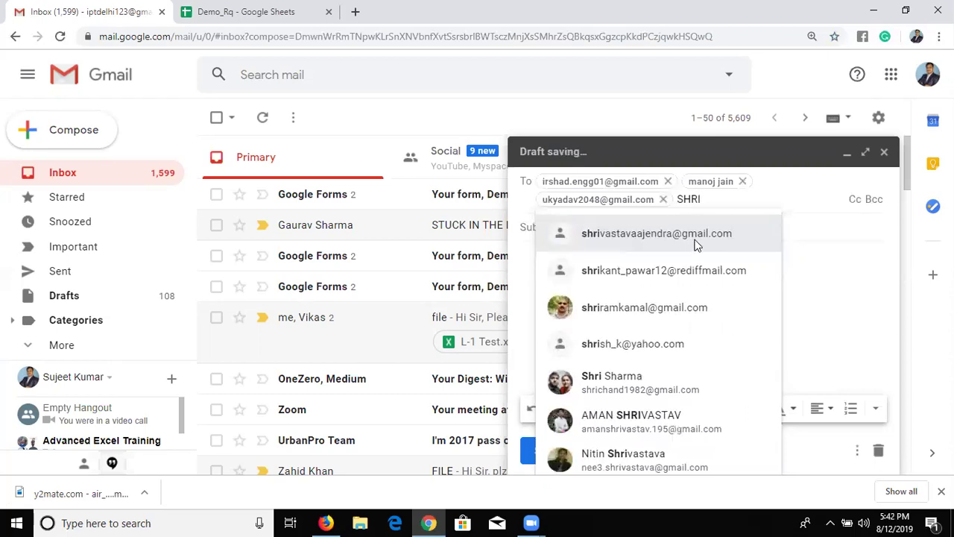
pyautogui.click(681, 381)
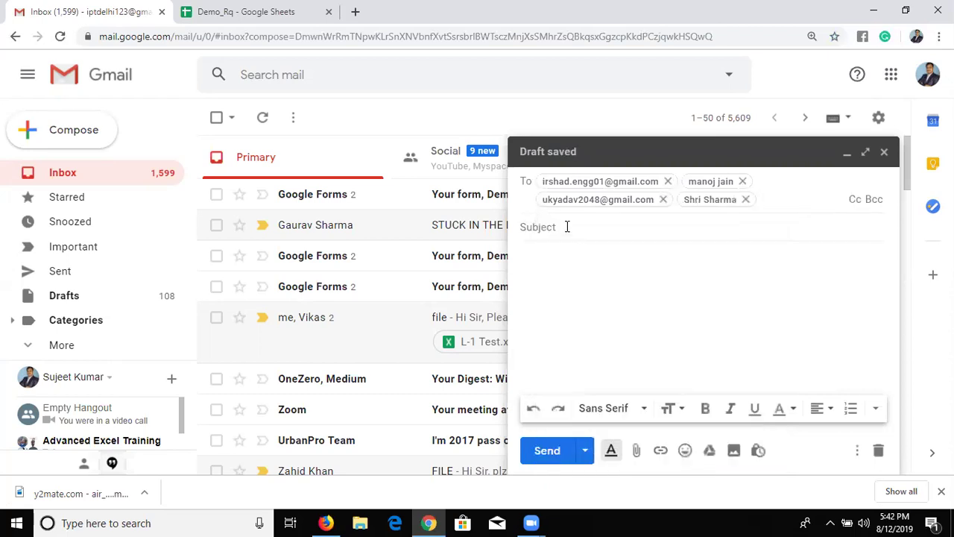
pyautogui.click(566, 227)
pyautogui.write('CO')
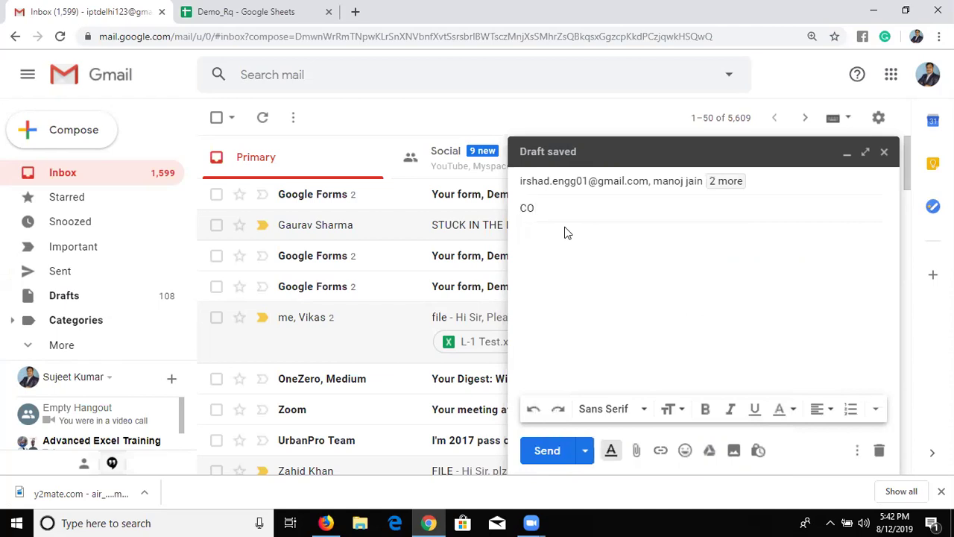
# Step: Replace the subject text with 'File'
pyautogui.press('BackSpace')
pyautogui.write('f')
pyautogui.press('BackSpace')
pyautogui.write('File')
# Step: Attach ATTE from the Documents folder and send the message
pyautogui.click(635, 452)
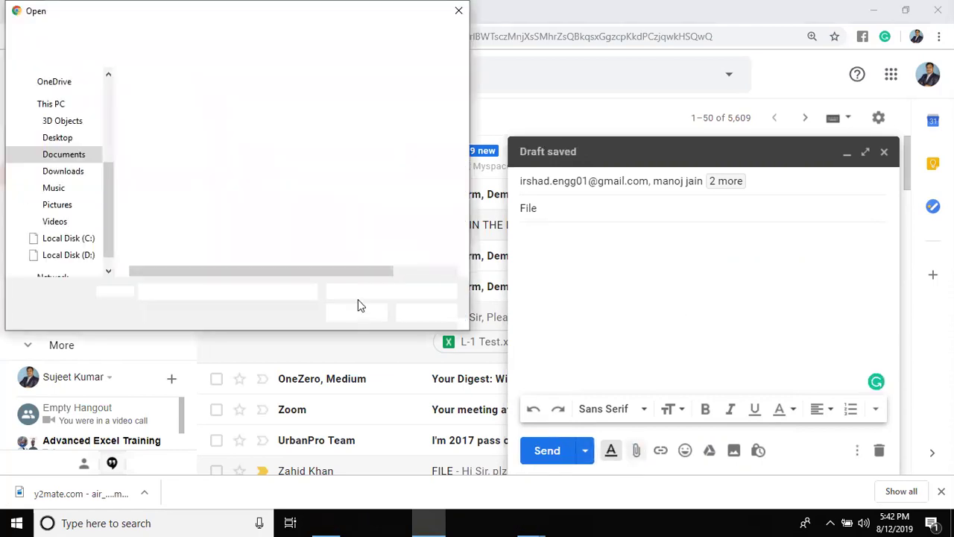
pyautogui.click(86, 158)
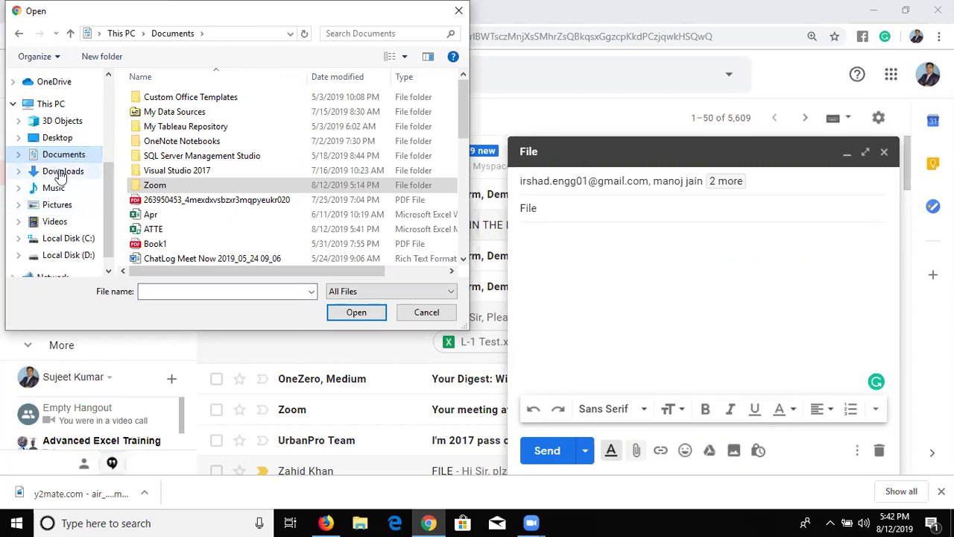
pyautogui.click(61, 172)
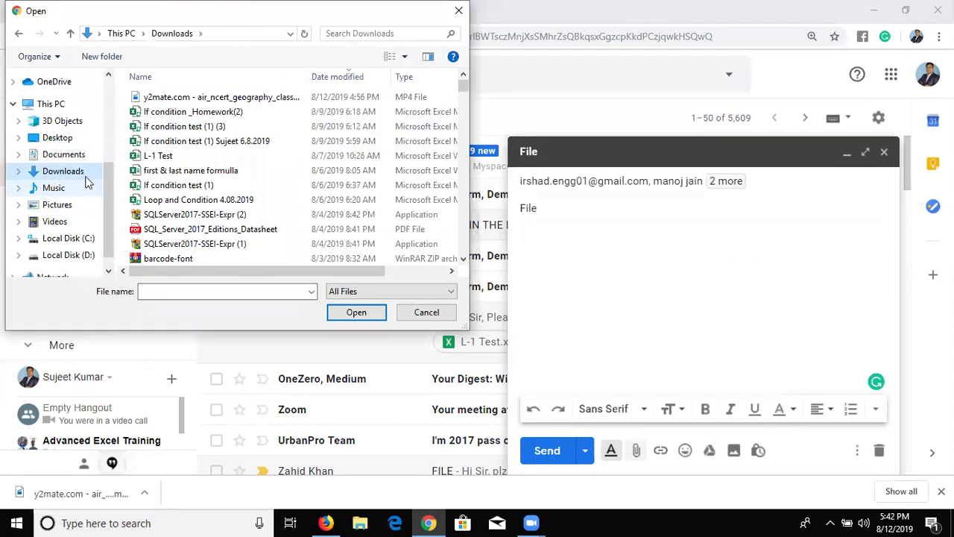
pyautogui.click(74, 154)
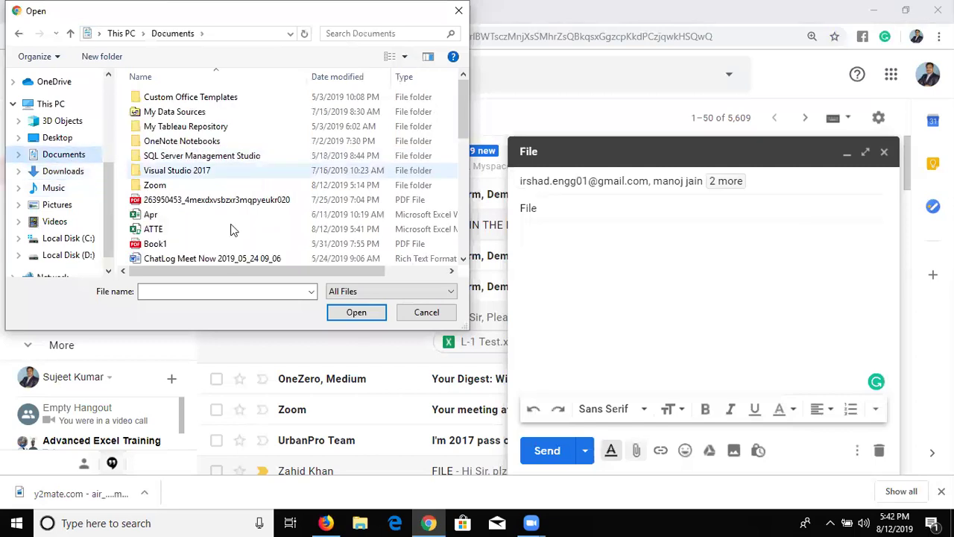
pyautogui.click(153, 229)
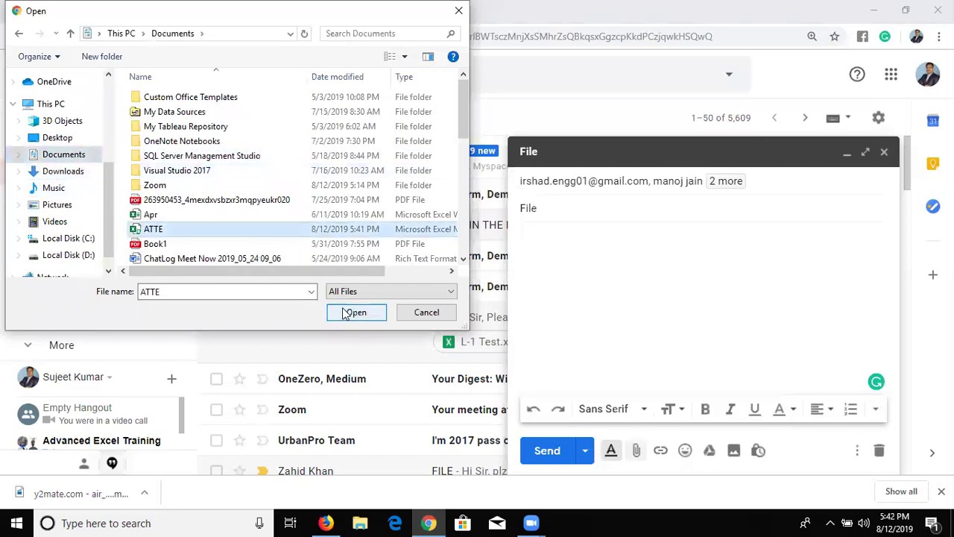
pyautogui.click(355, 313)
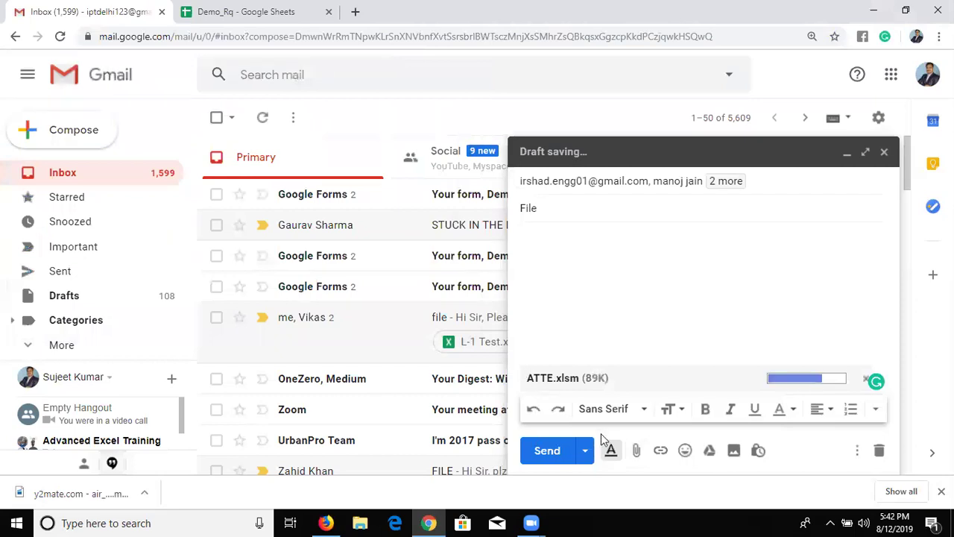
pyautogui.click(552, 450)
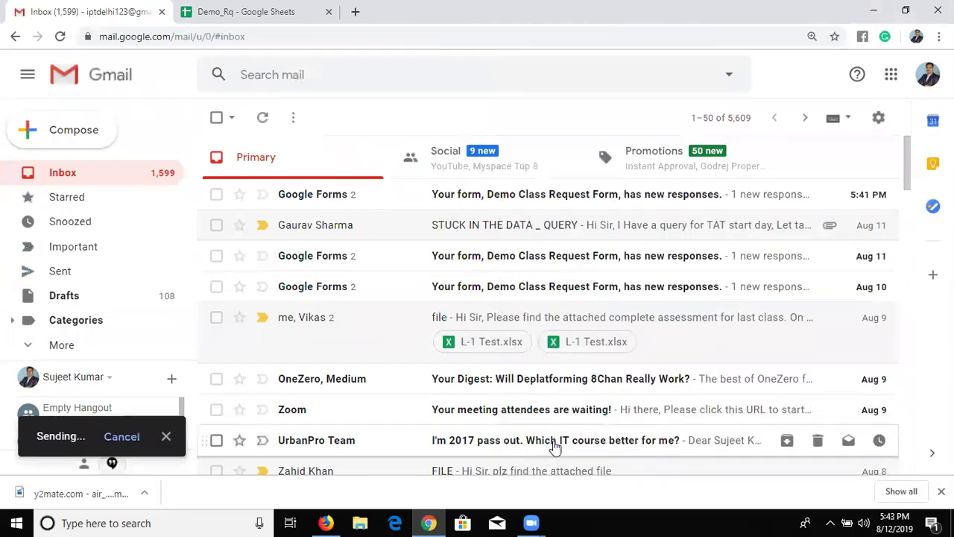